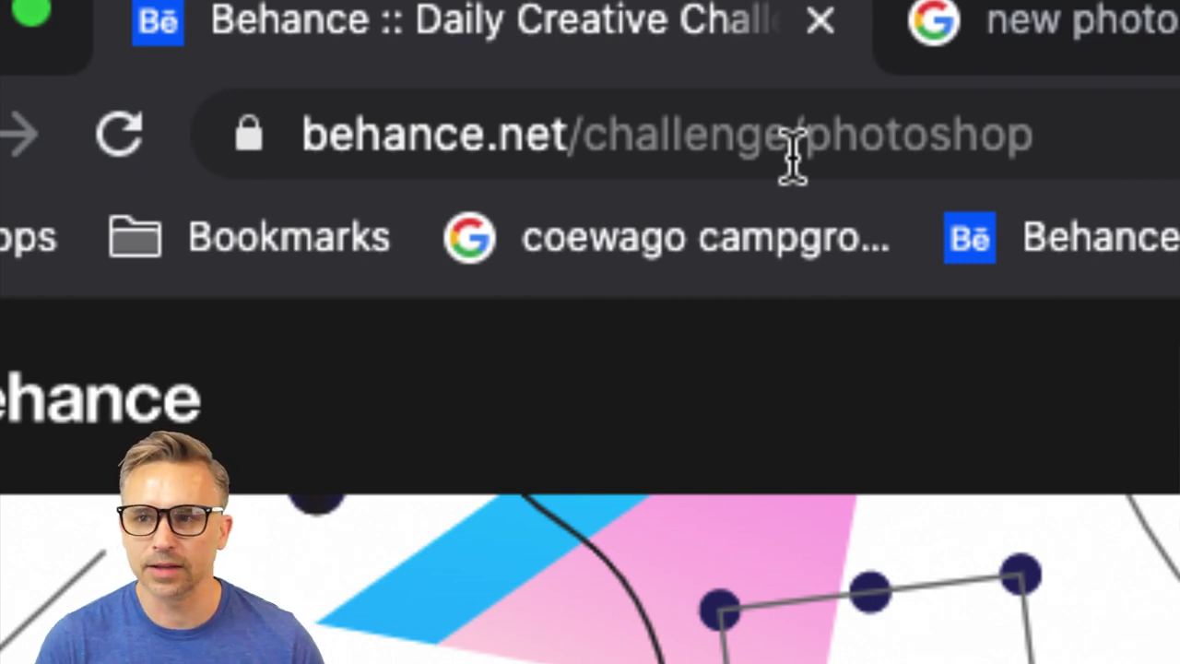
# Minimize the Chrome window with the Behance page so Discord's creative-challenge channel shows
pyautogui.click(803, 134)
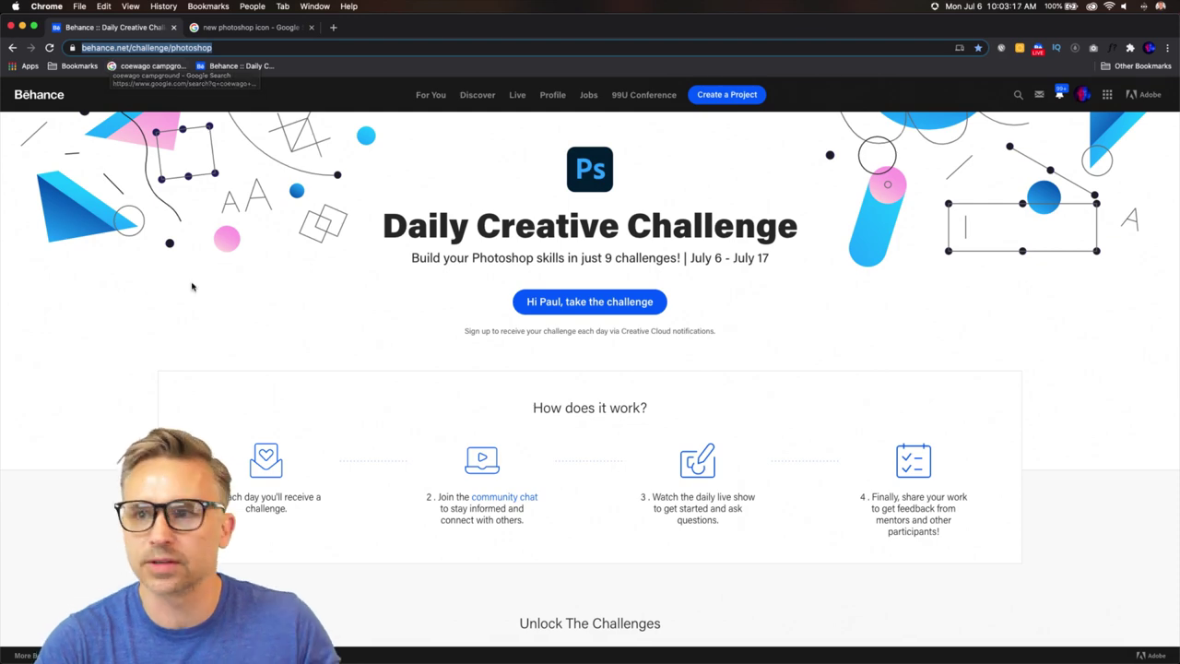
pyautogui.click(92, 274)
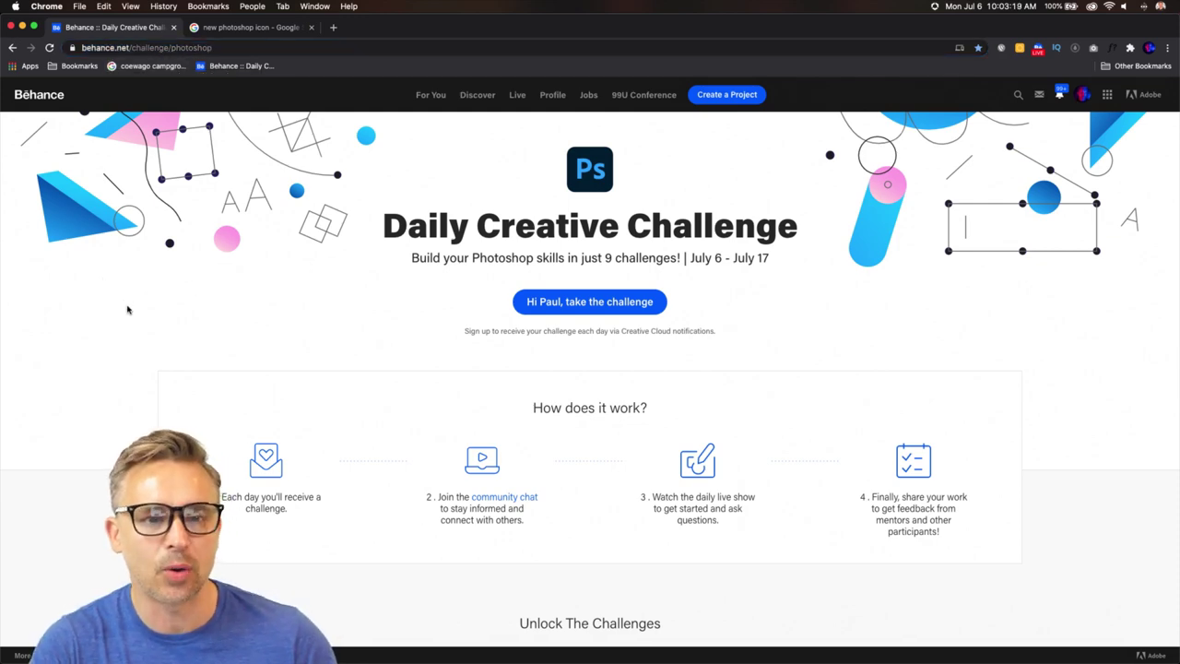
pyautogui.click(23, 26)
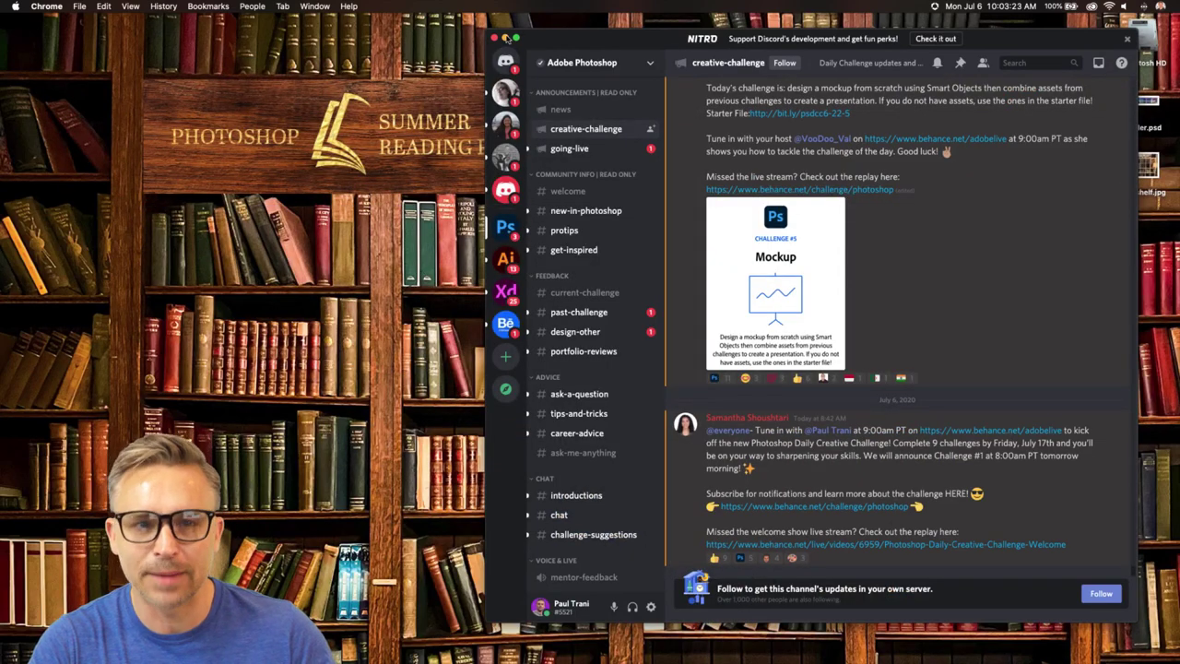
# Minimize Discord and restore Chrome from the Dock with the Behance challenge page
pyautogui.moveTo(504, 44); pyautogui.dragTo(513, 44)
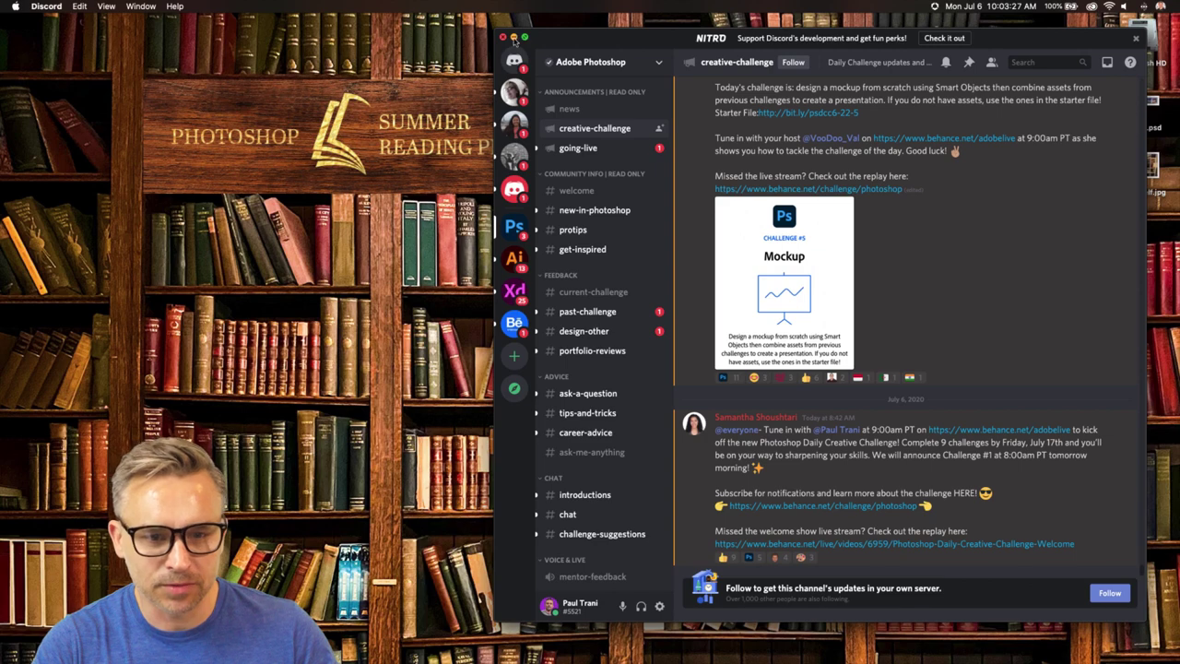
pyautogui.click(513, 37)
pyautogui.moveTo(646, 649)
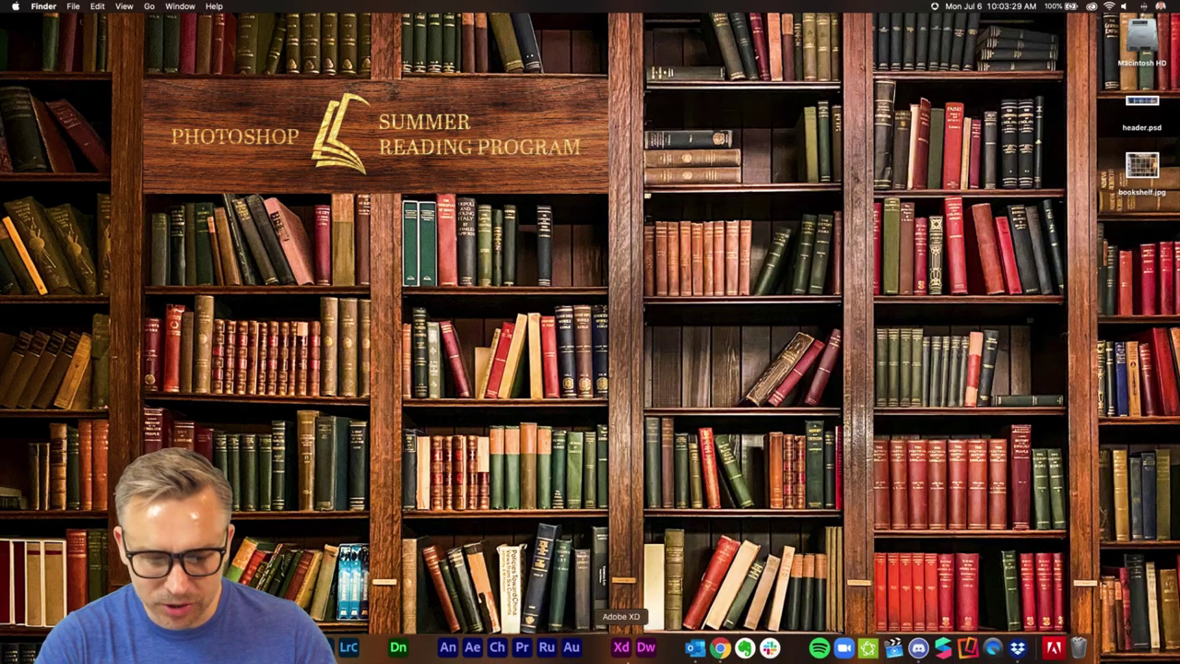
pyautogui.click(719, 648)
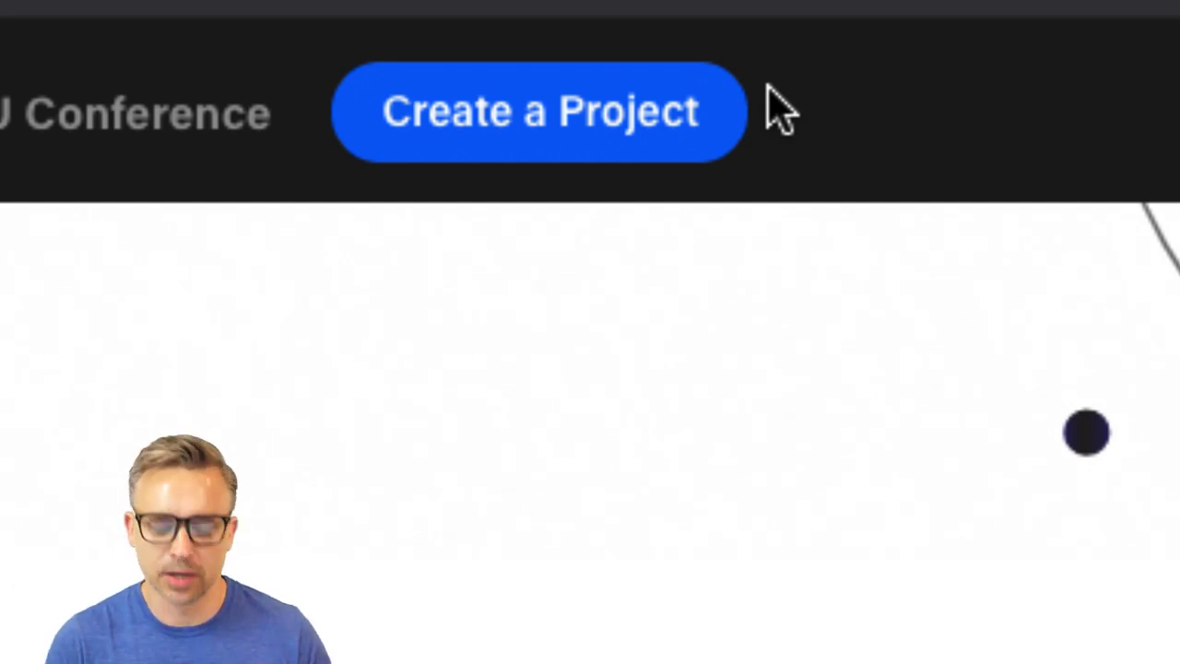
# Start a Behance project via Create a Project, cancelling the Image file picker
pyautogui.click(482, 129)
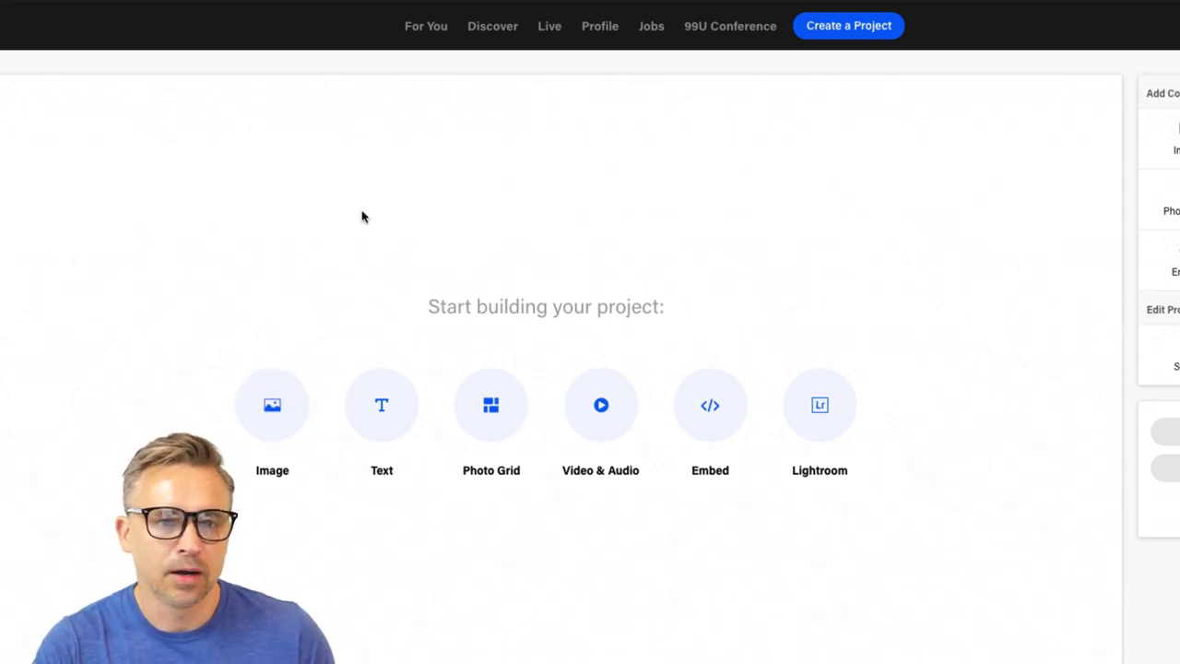
pyautogui.click(265, 421)
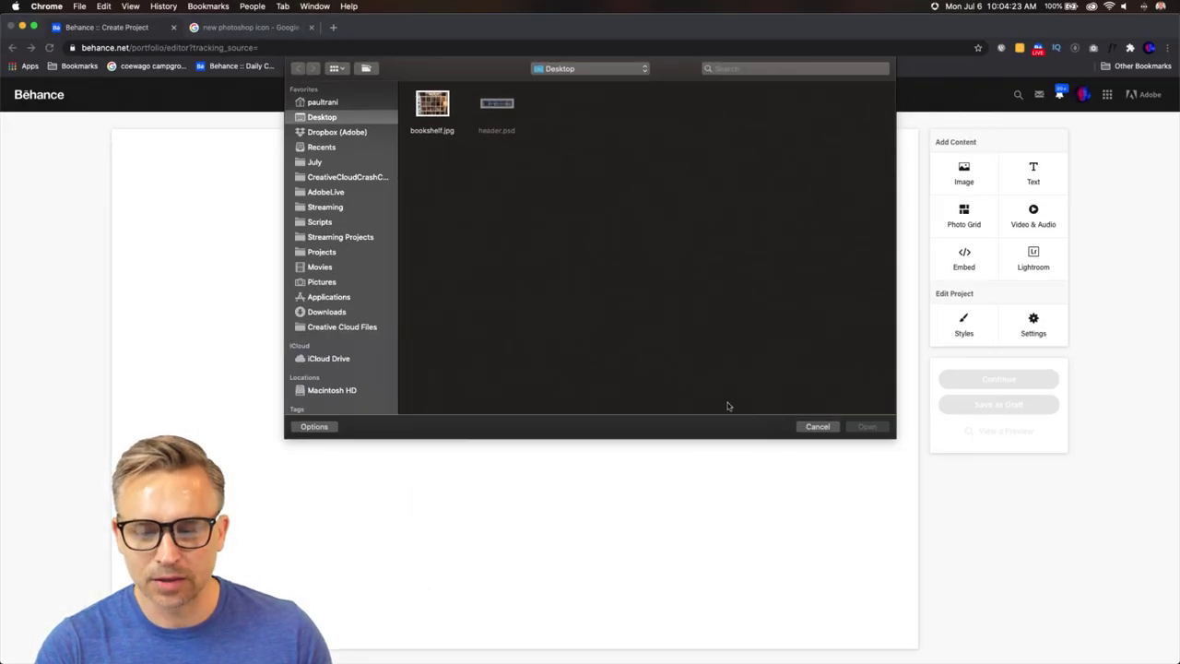
pyautogui.press('Escape')
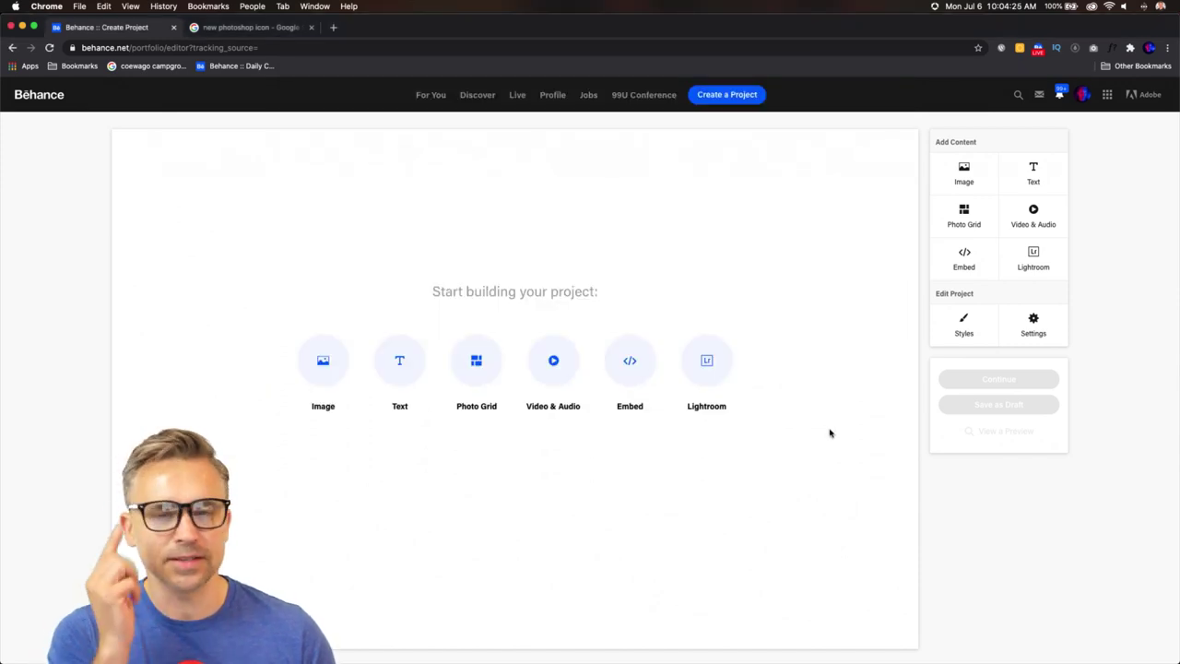
pyautogui.moveTo(327, 647)
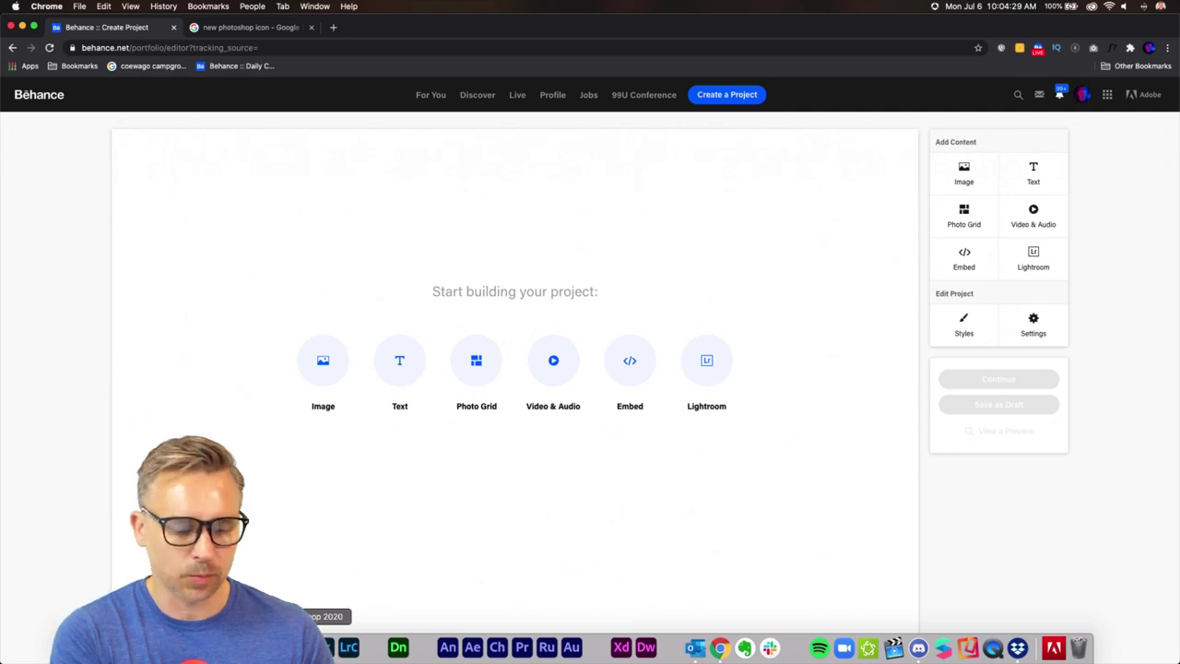
# Switch to Photoshop and review the Creative Cloud desktop app before minimizing it
pyautogui.click(327, 647)
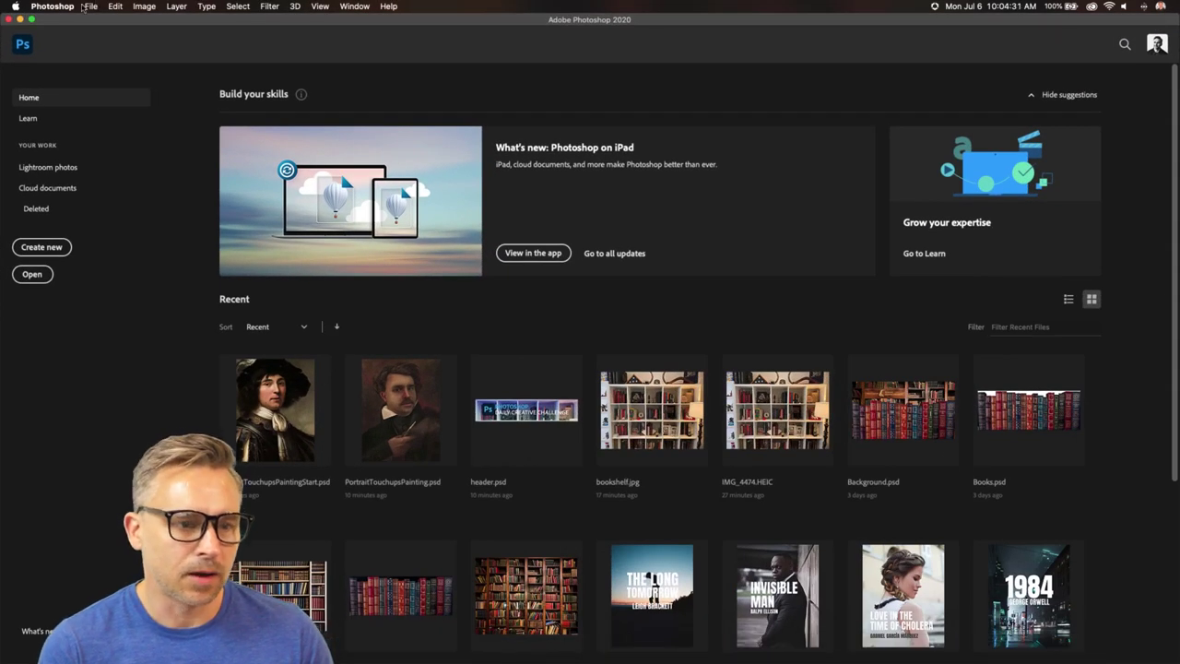
pyautogui.click(1091, 6)
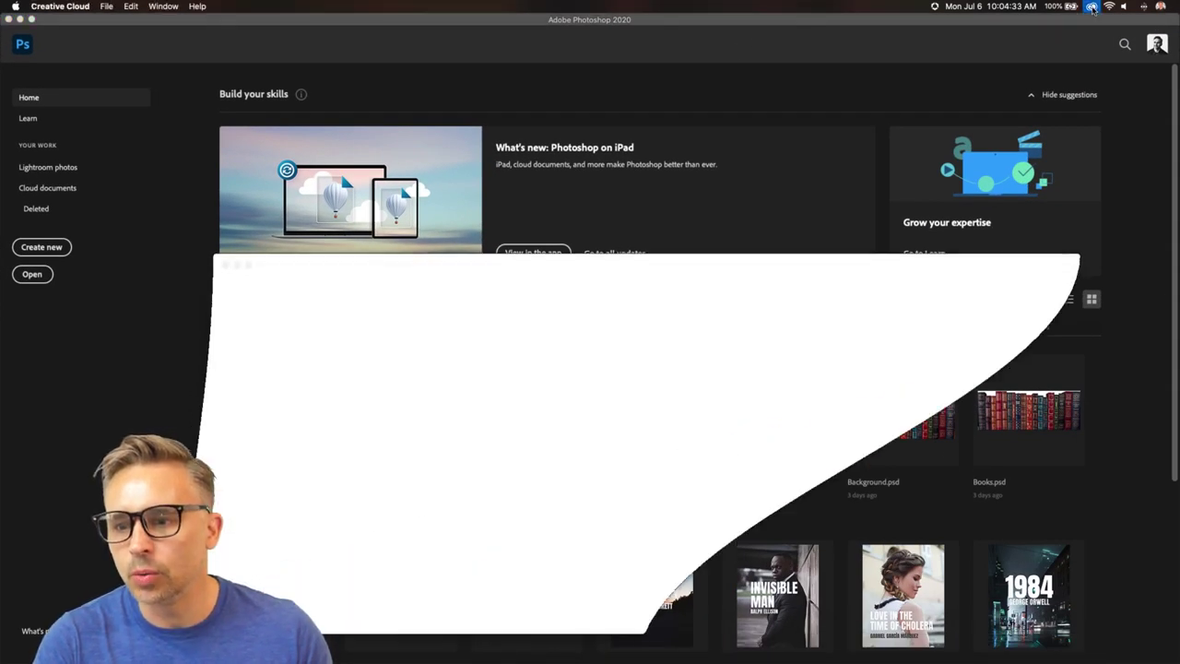
pyautogui.moveTo(521, 280); pyautogui.dragTo(478, 77)
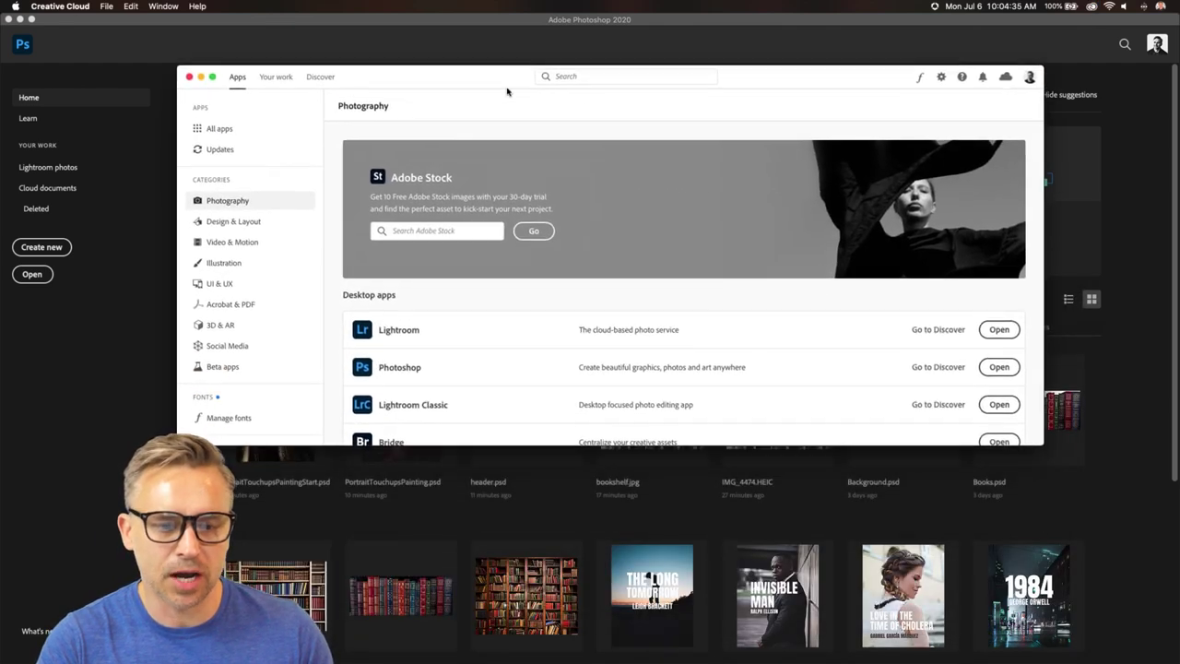
pyautogui.moveTo(1037, 443); pyautogui.dragTo(1005, 645)
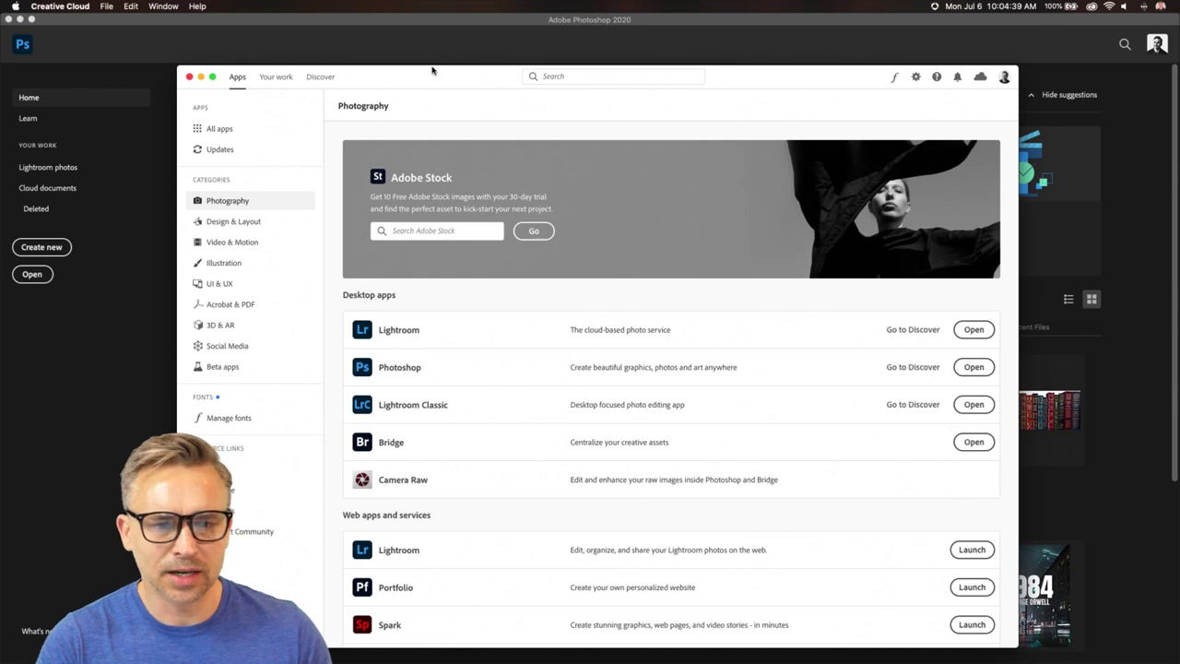
pyautogui.moveTo(431, 66); pyautogui.dragTo(430, 57)
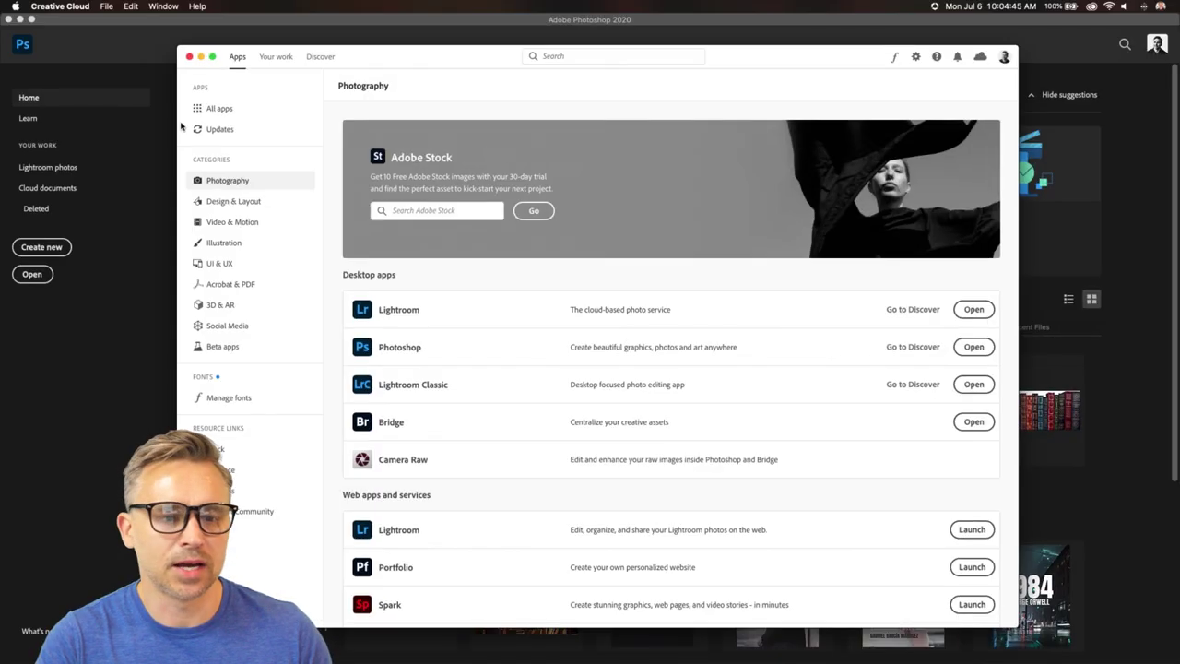
pyautogui.click(200, 57)
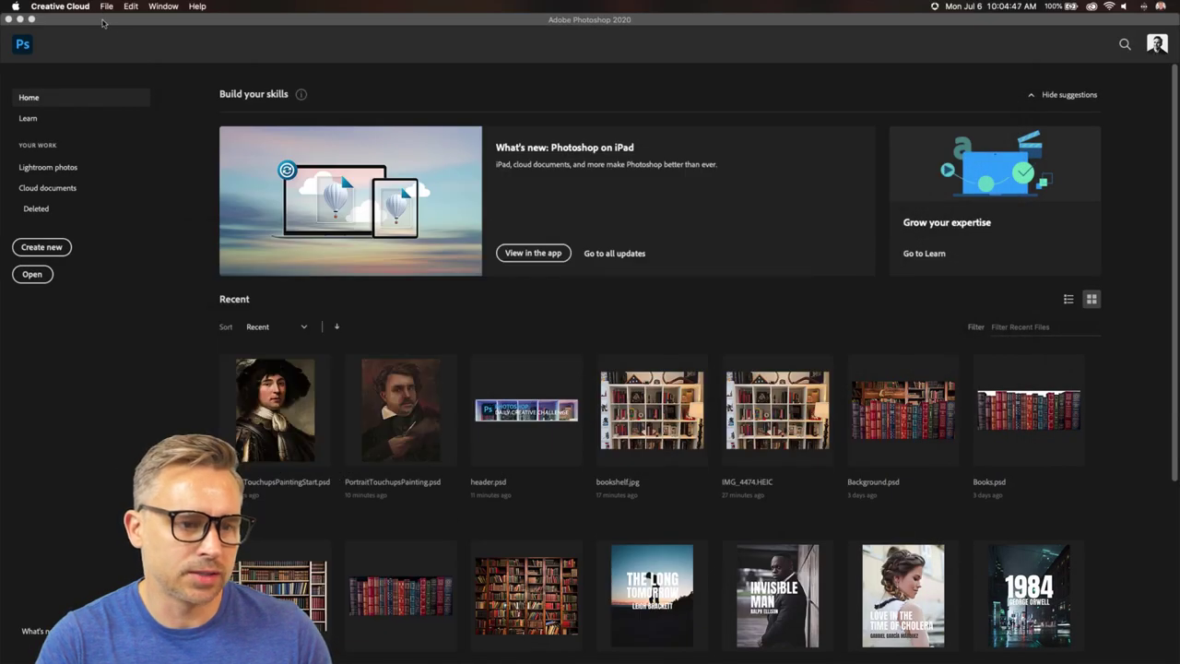
pyautogui.click(103, 22)
# Set up a new 1400 × 300 px, 72 ppi RGB 8-bit document in File > New
pyautogui.click(91, 7)
pyautogui.click(90, 19)
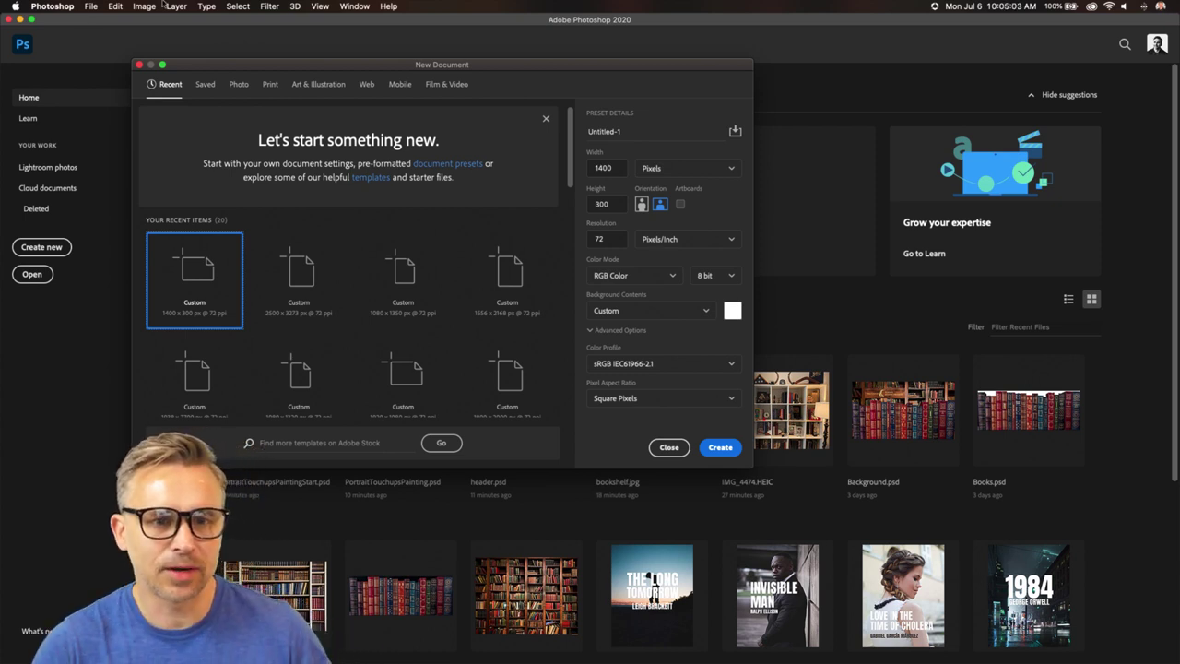
pyautogui.moveTo(301, 77); pyautogui.dragTo(462, 103)
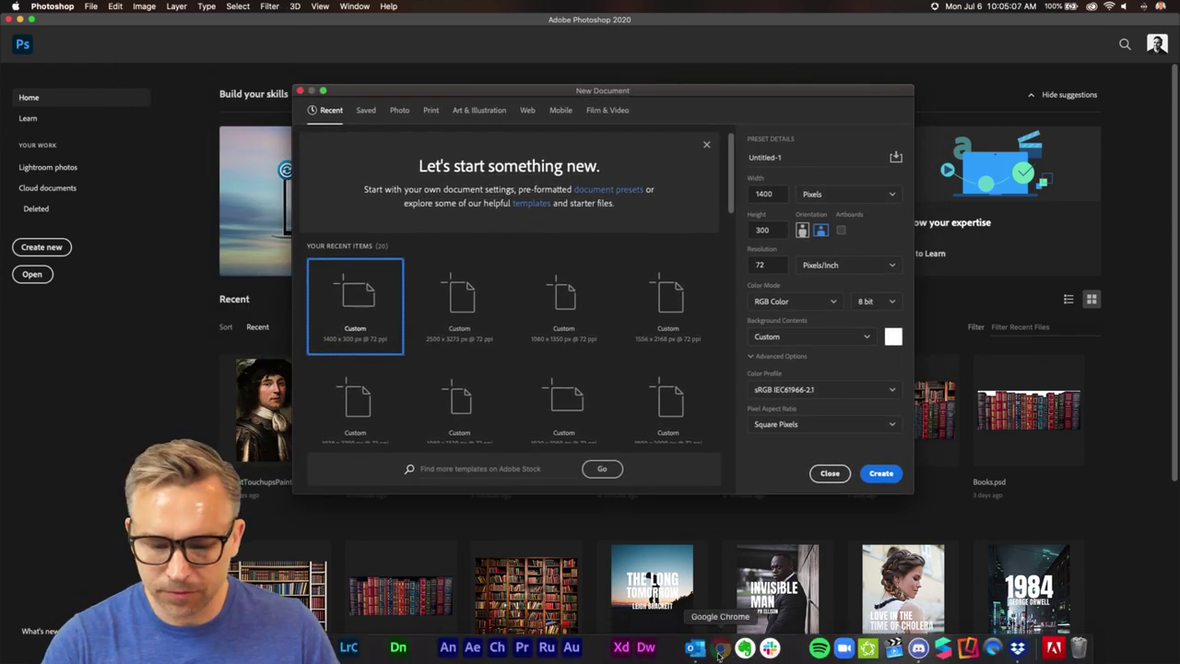
pyautogui.click(712, 651)
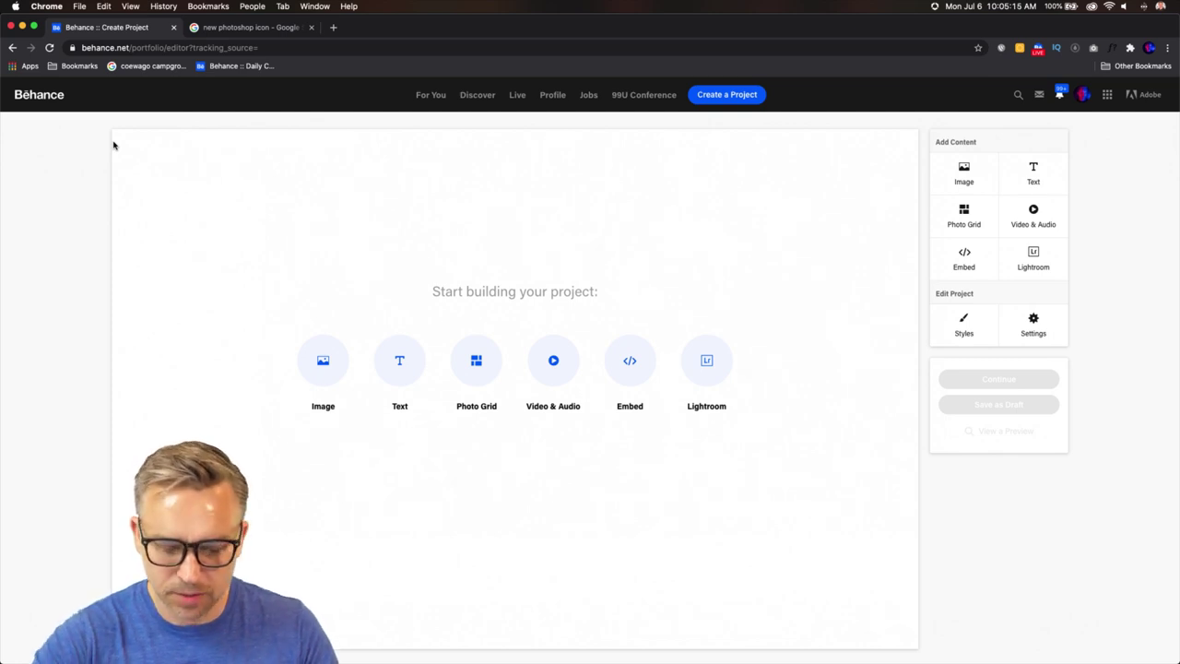
# Measure the Behance project canvas with a Cmd+Shift+4 selection, then return to Photoshop
pyautogui.press('super+shift+4')
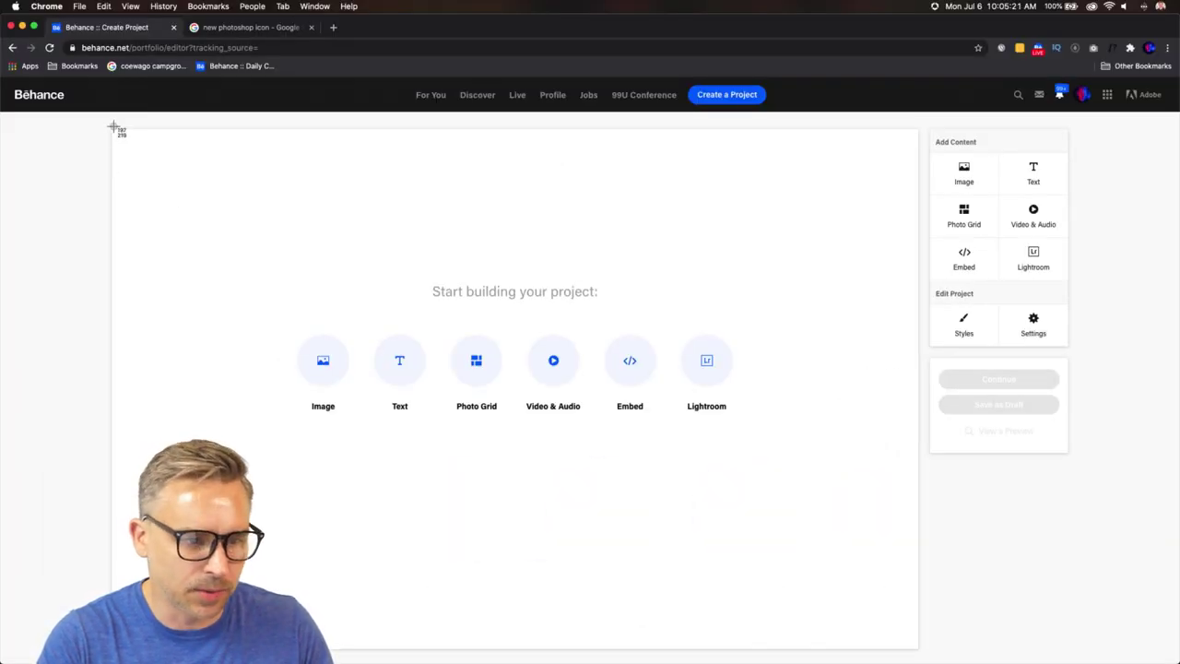
pyautogui.moveTo(111, 129); pyautogui.dragTo(917, 328)
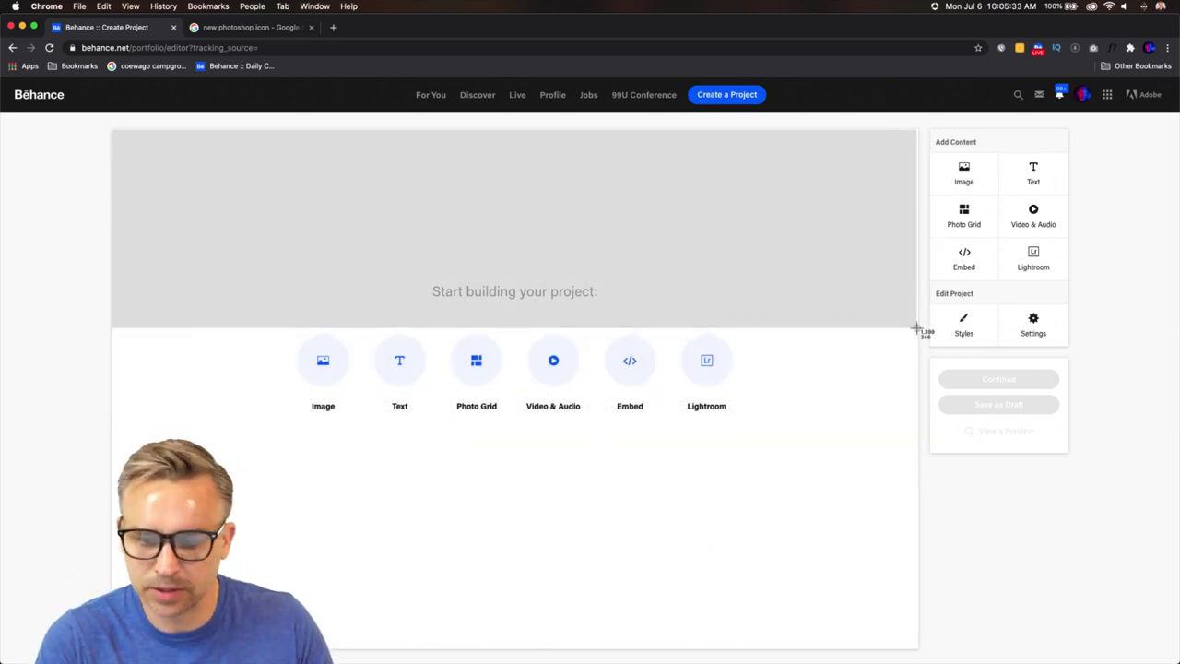
pyautogui.moveTo(917, 327); pyautogui.dragTo(927, 238)
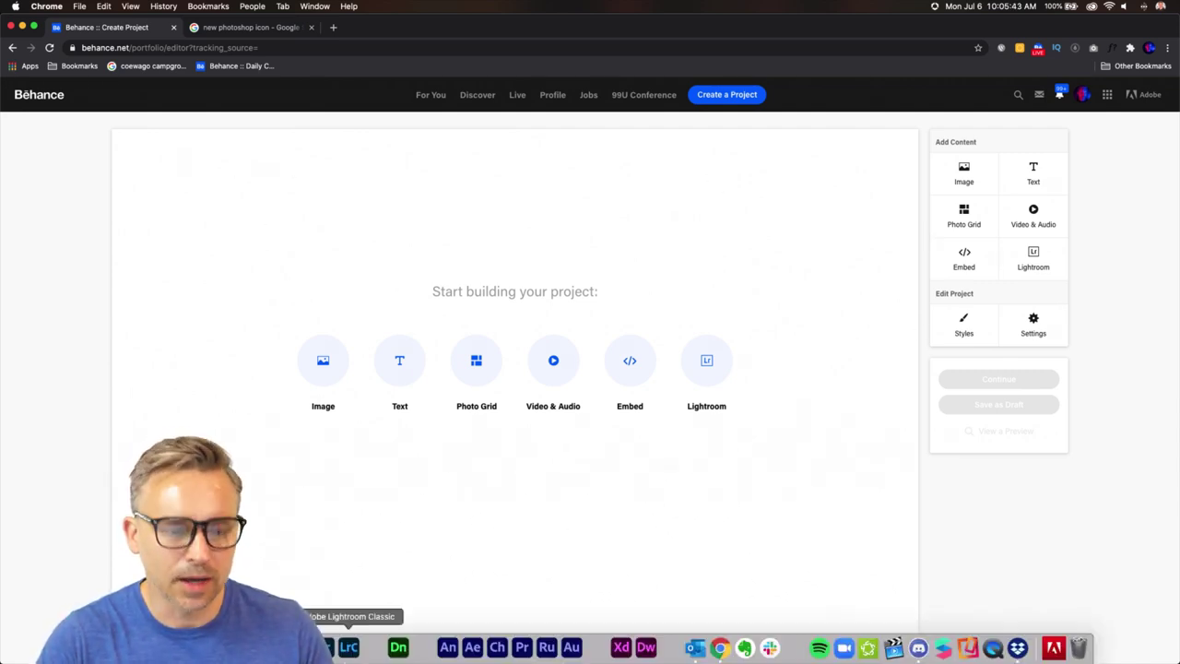
pyautogui.click(324, 648)
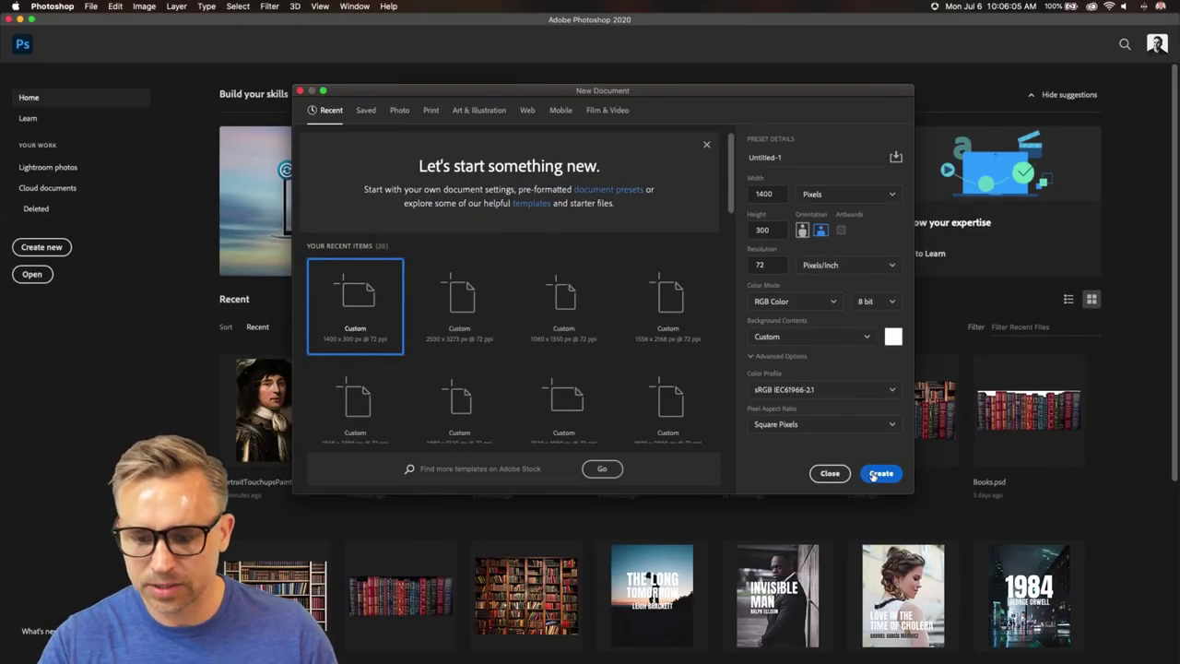
# Create the 1400 × 300 banner, fit it on screen, and add 'PHOTOSHOP' text shifted left
pyautogui.click(880, 474)
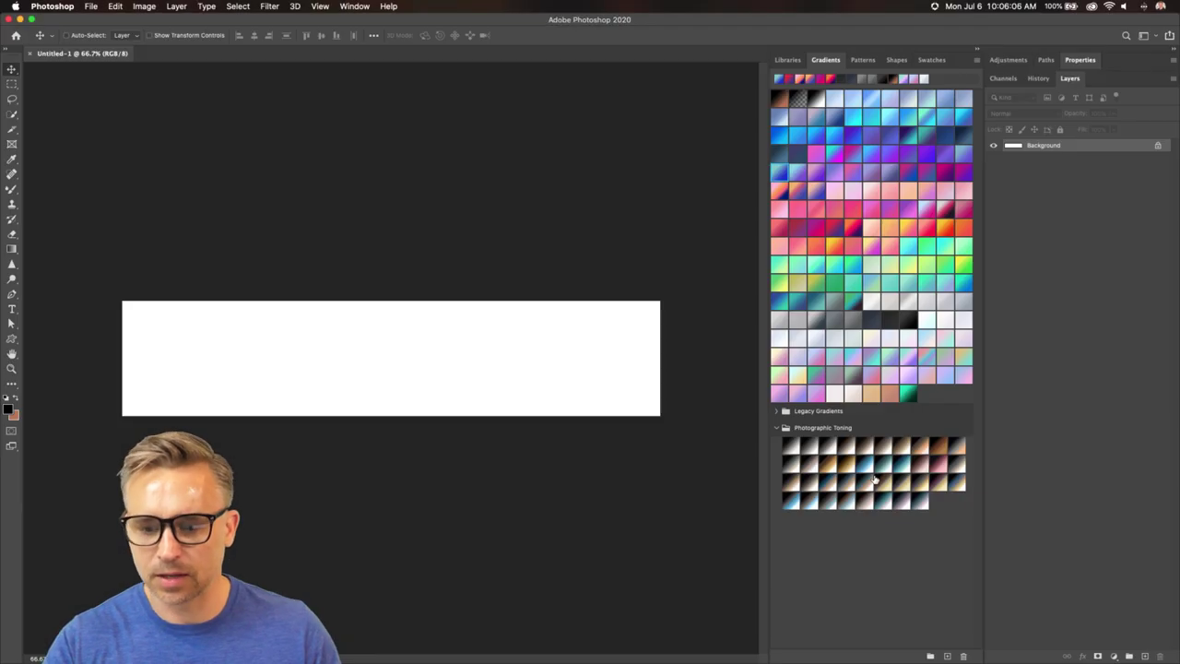
pyautogui.click(978, 52)
pyautogui.press('super+0')
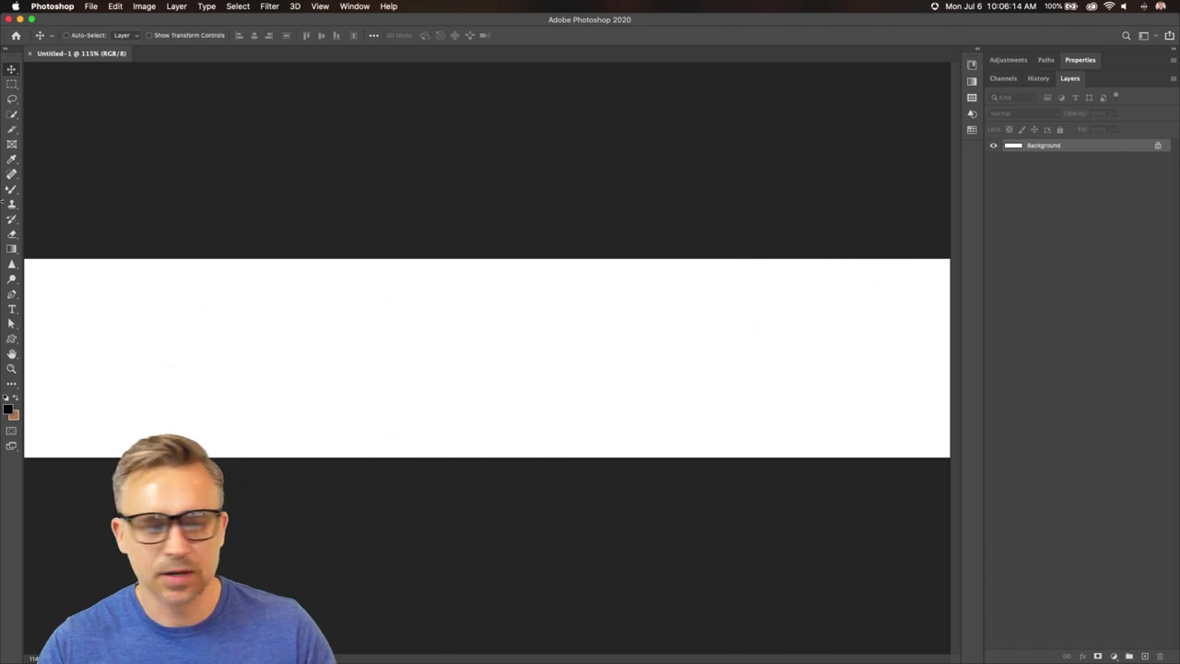
pyautogui.click(12, 308)
pyautogui.click(290, 340)
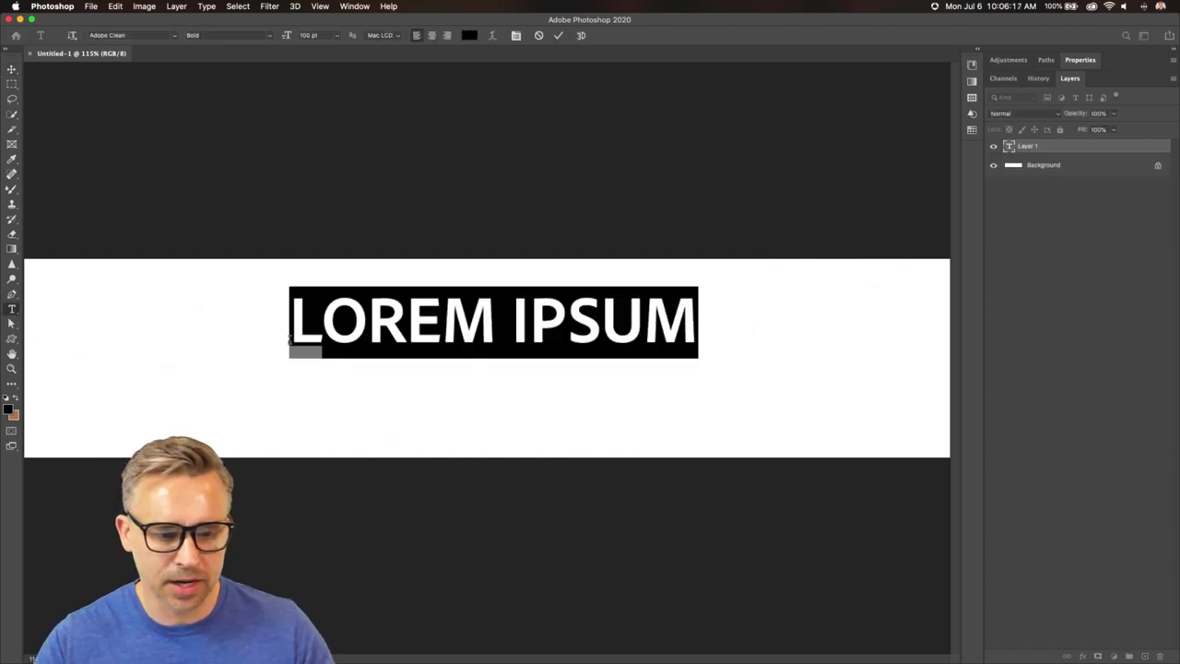
pyautogui.write('PHOTOSHOP')
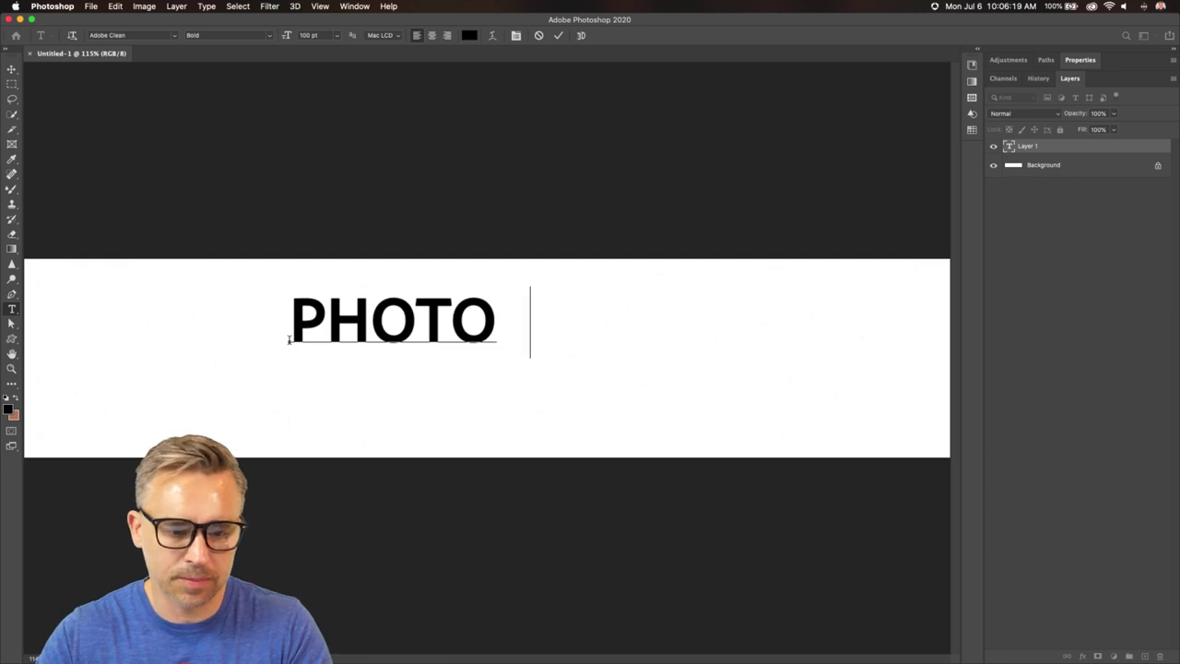
pyautogui.click(10, 67)
pyautogui.moveTo(396, 325); pyautogui.dragTo(241, 329)
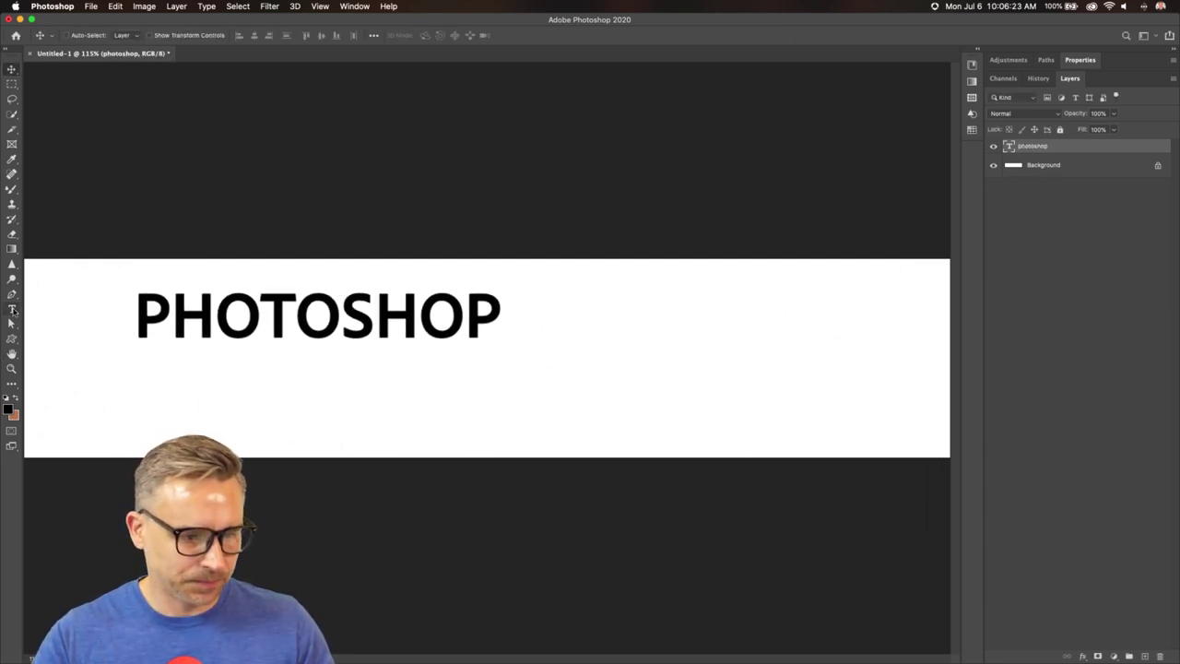
# Add a second text line 'DAILY CREATIVE CHALLENGE' below PHOTOSHOP and commit it
pyautogui.click(12, 310)
pyautogui.click(111, 414)
pyautogui.write('DAIL')
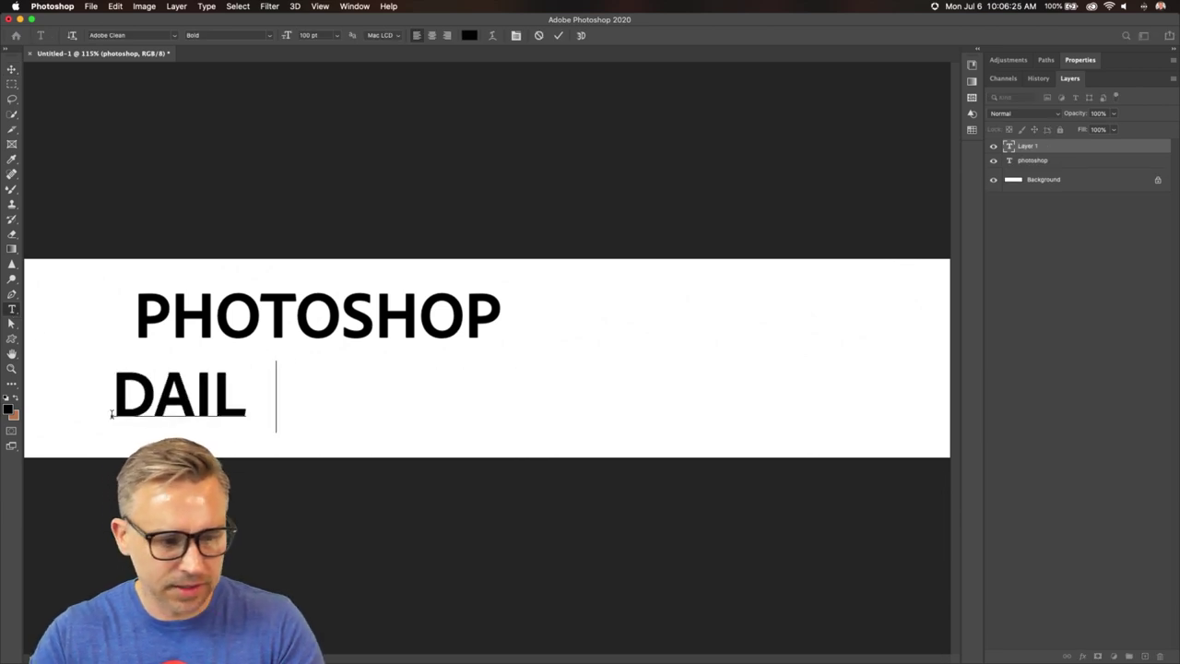
pyautogui.write('Y CREATIVE CHA')
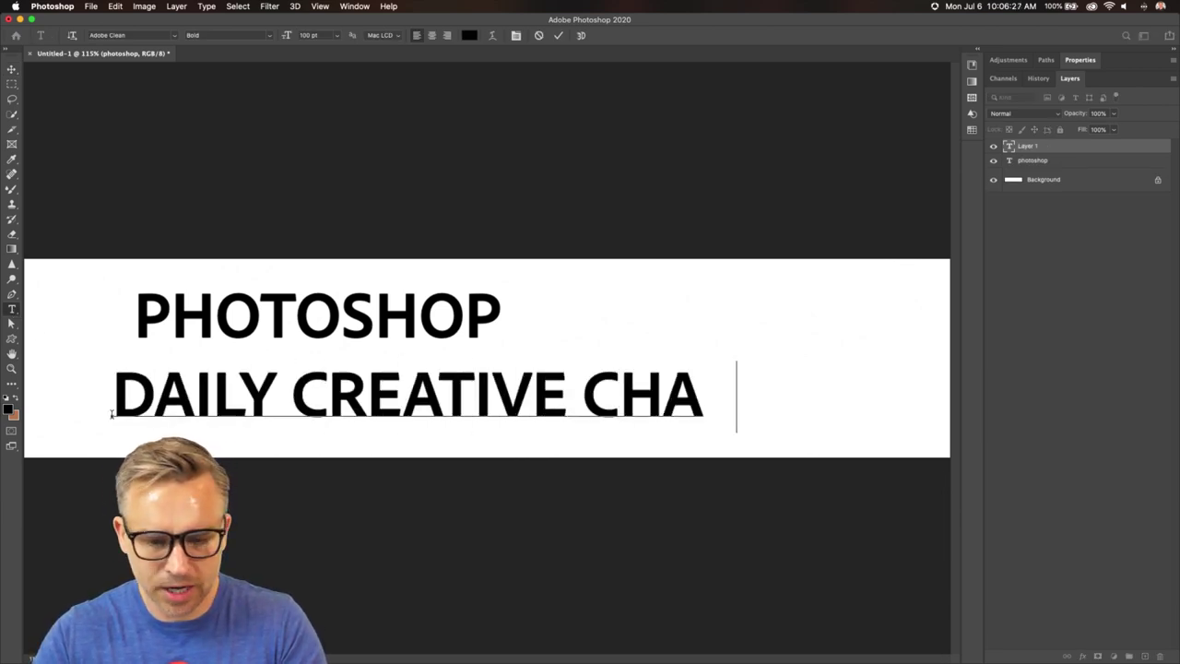
pyautogui.write('LLENGE')
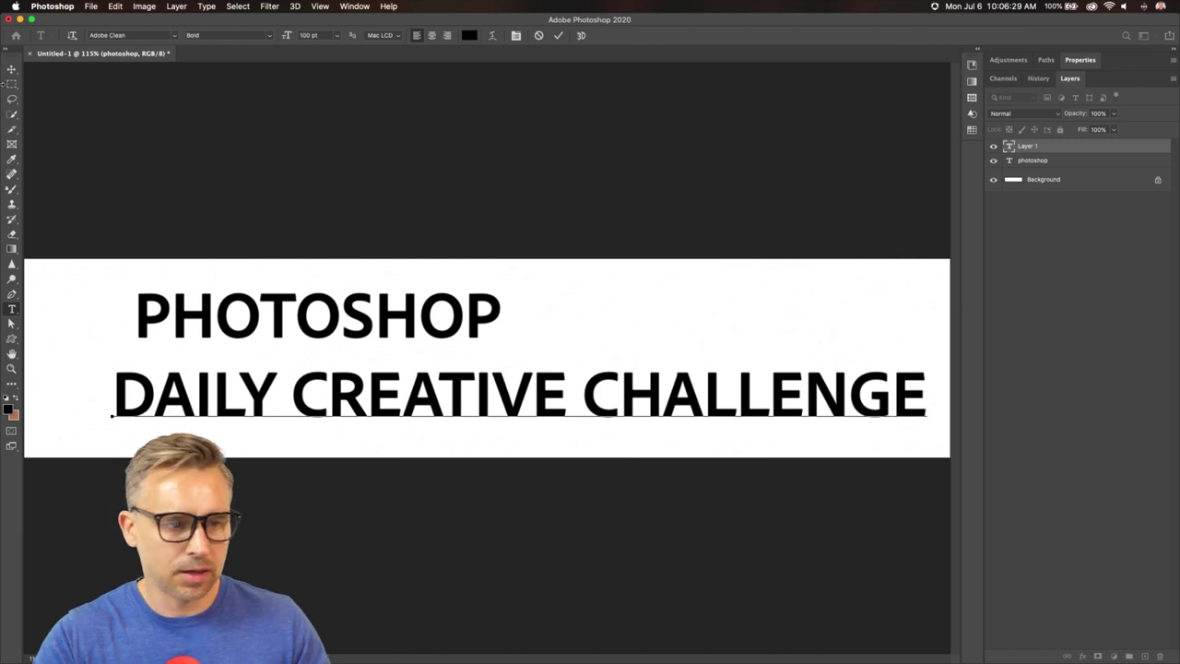
pyautogui.click(10, 69)
pyautogui.press('super+f')
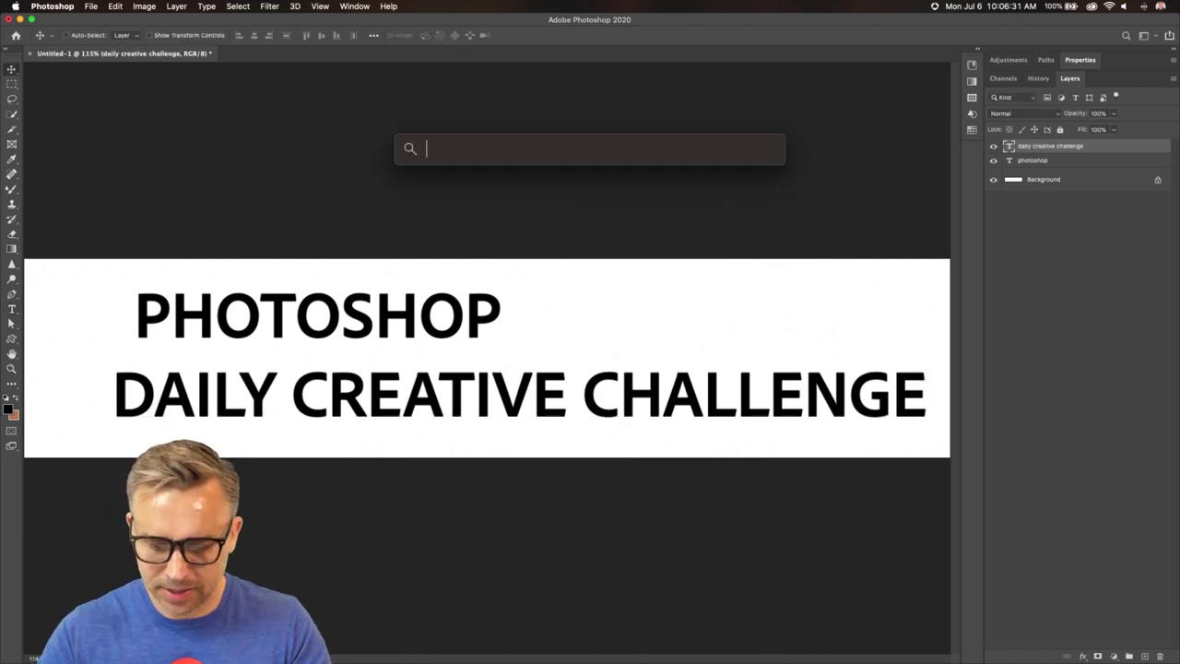
pyautogui.press('Escape')
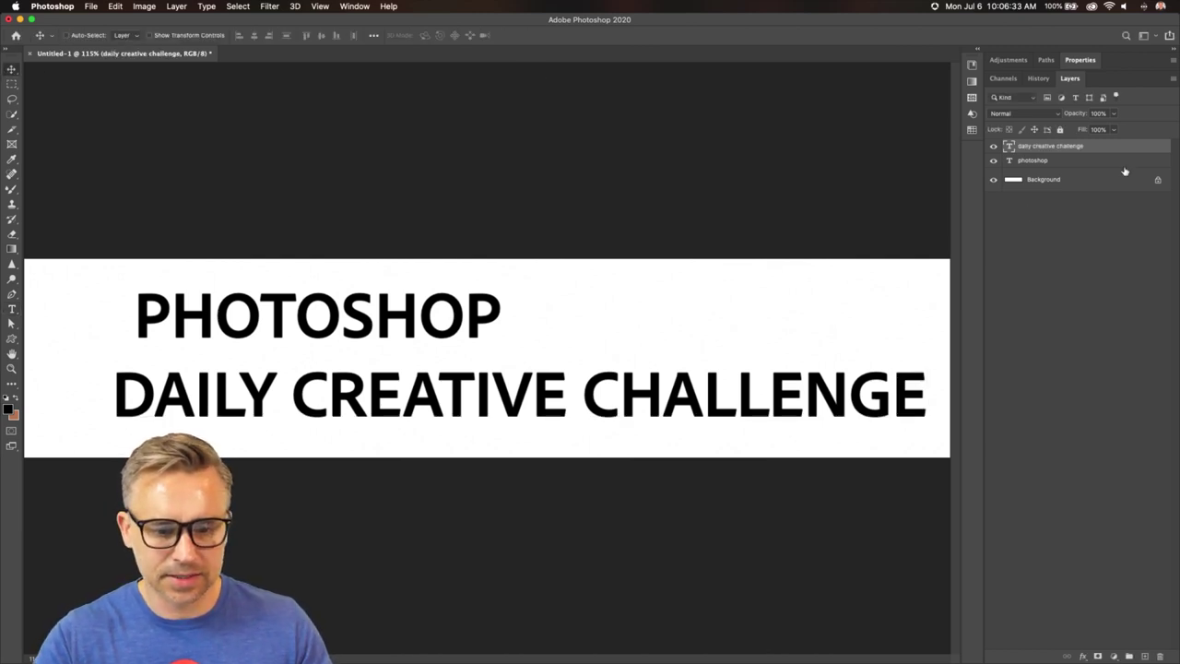
# Left-align both text layers, shrink them together with Cmd+T, and nudge them right
pyautogui.keyDown('shift'); pyautogui.click(1051, 162); pyautogui.keyUp('shift')
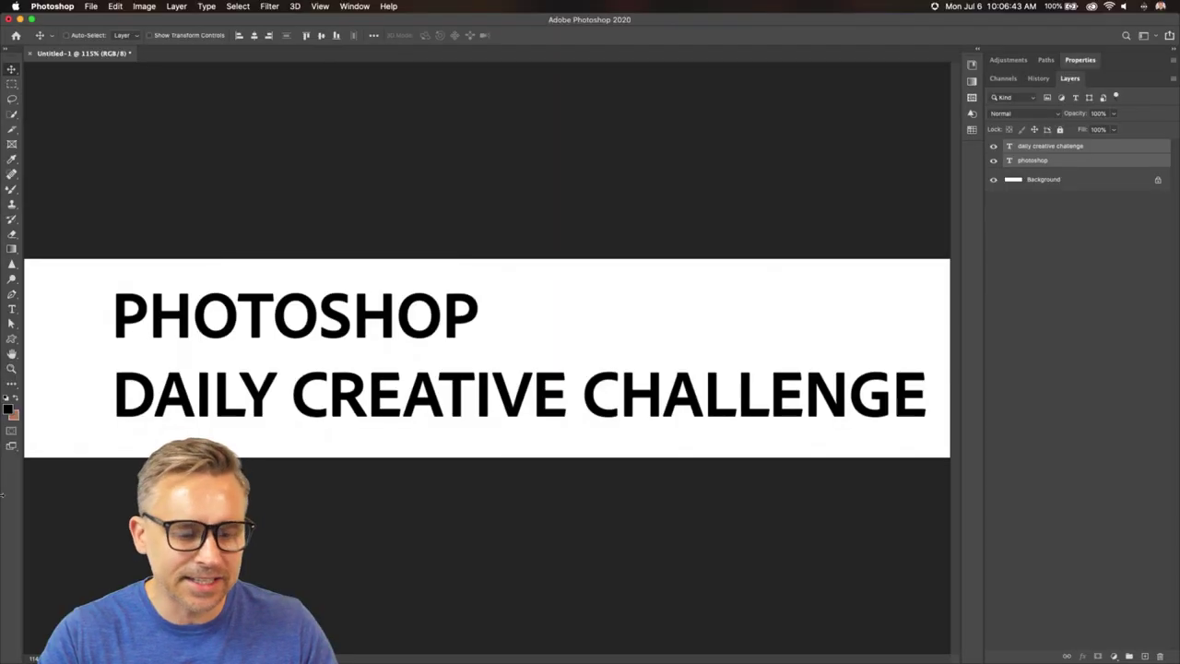
pyautogui.moveTo(214, 376)
pyautogui.mouseDown()
pyautogui.moveTo(119, 358)
pyautogui.moveTo(195, 396)
pyautogui.moveTo(203, 374)
pyautogui.mouseUp()
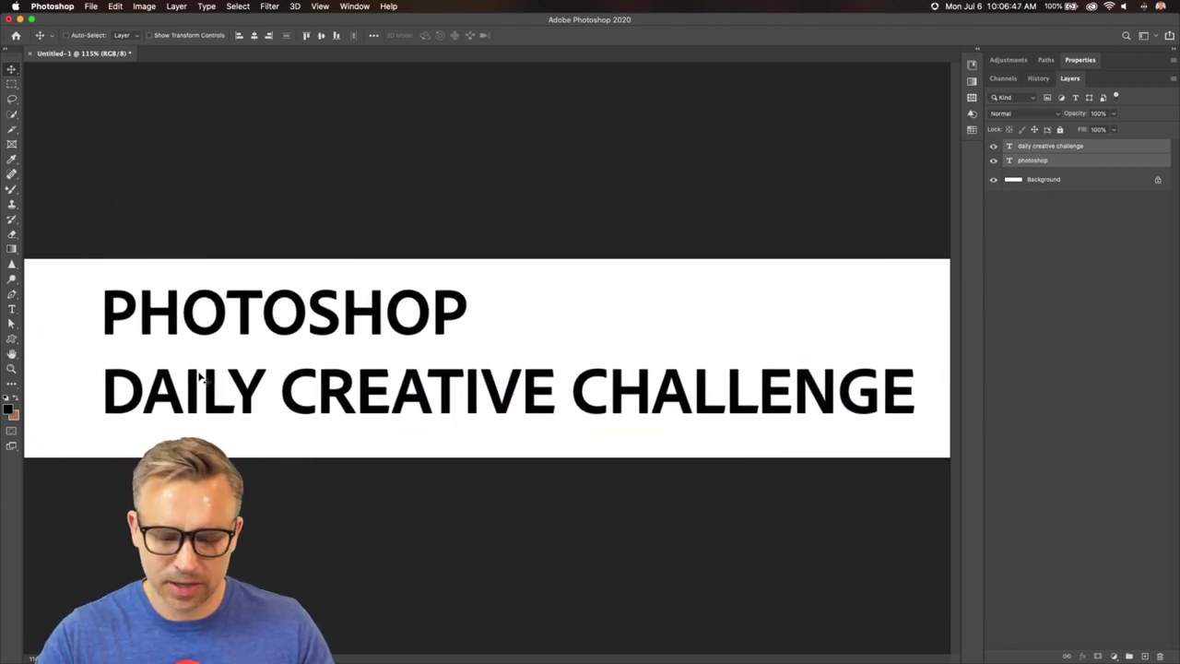
pyautogui.press('super+f')
pyautogui.press('Escape')
pyautogui.press('super+t')
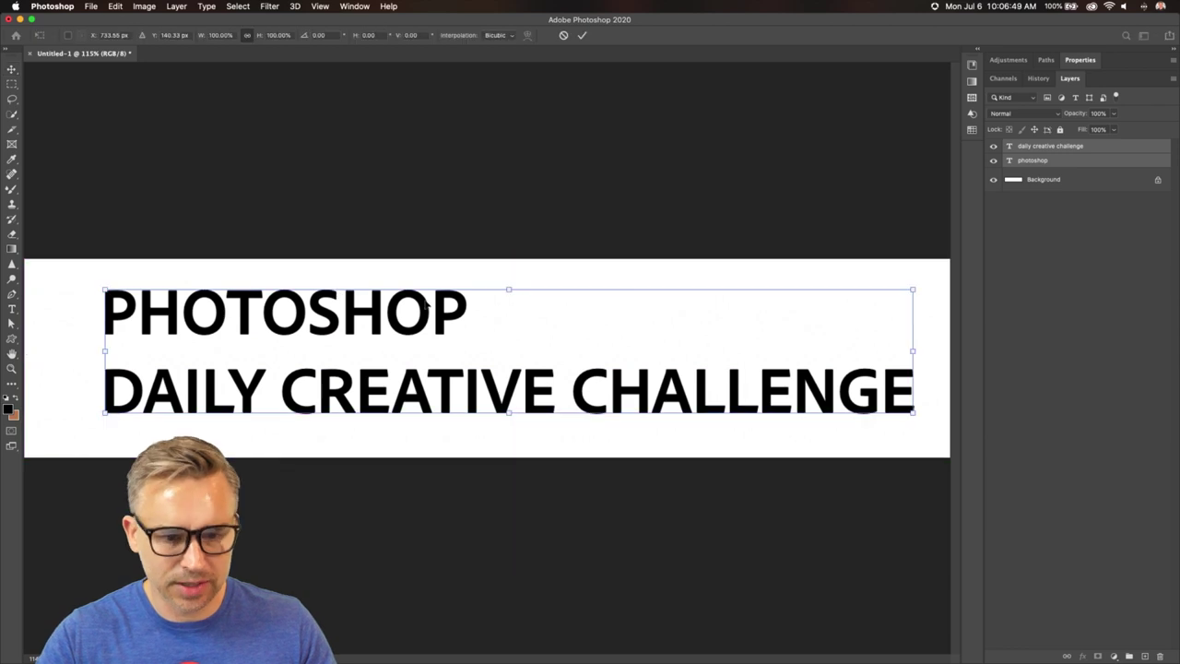
pyautogui.moveTo(910, 289); pyautogui.dragTo(843, 323)
pyautogui.press('Return')
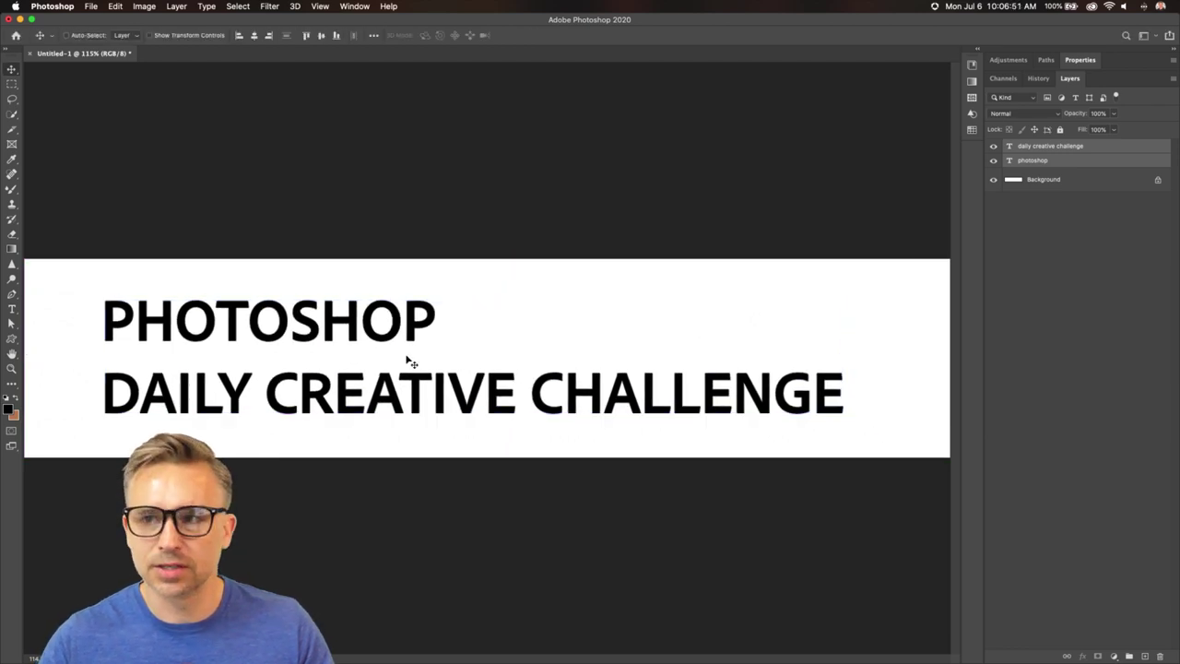
pyautogui.moveTo(276, 348); pyautogui.dragTo(315, 332)
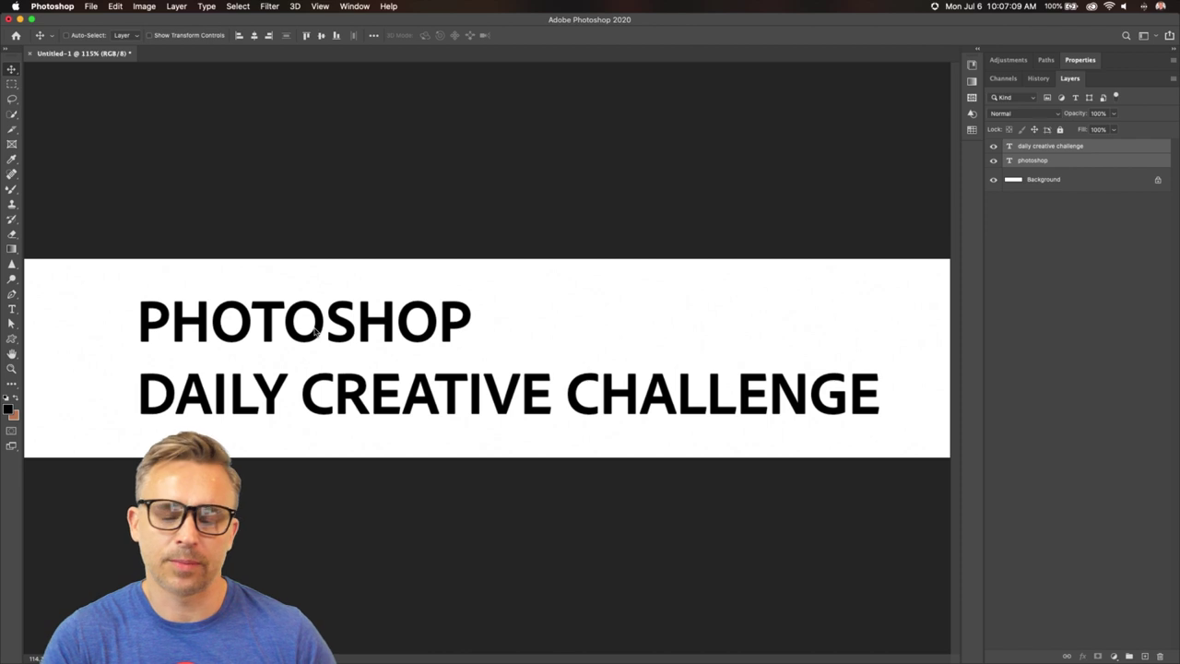
# Place the Ps app icon from the Libraries panel, shrink it, and position it beside PHOTOSHOP
pyautogui.click(1043, 147)
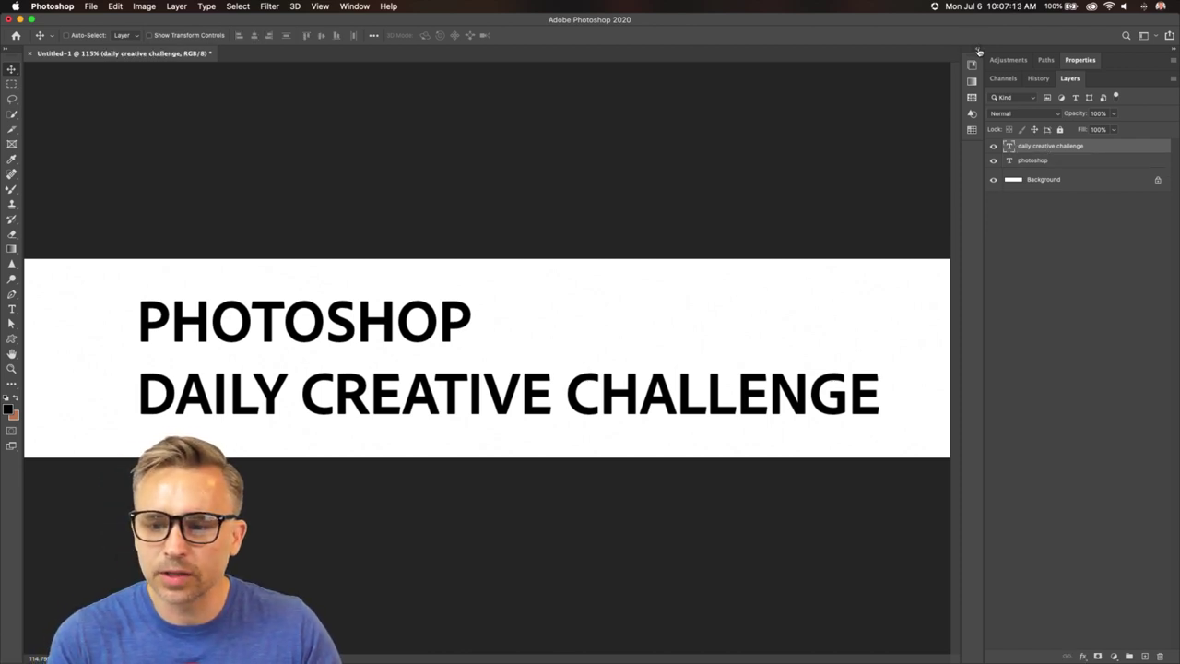
pyautogui.click(979, 51)
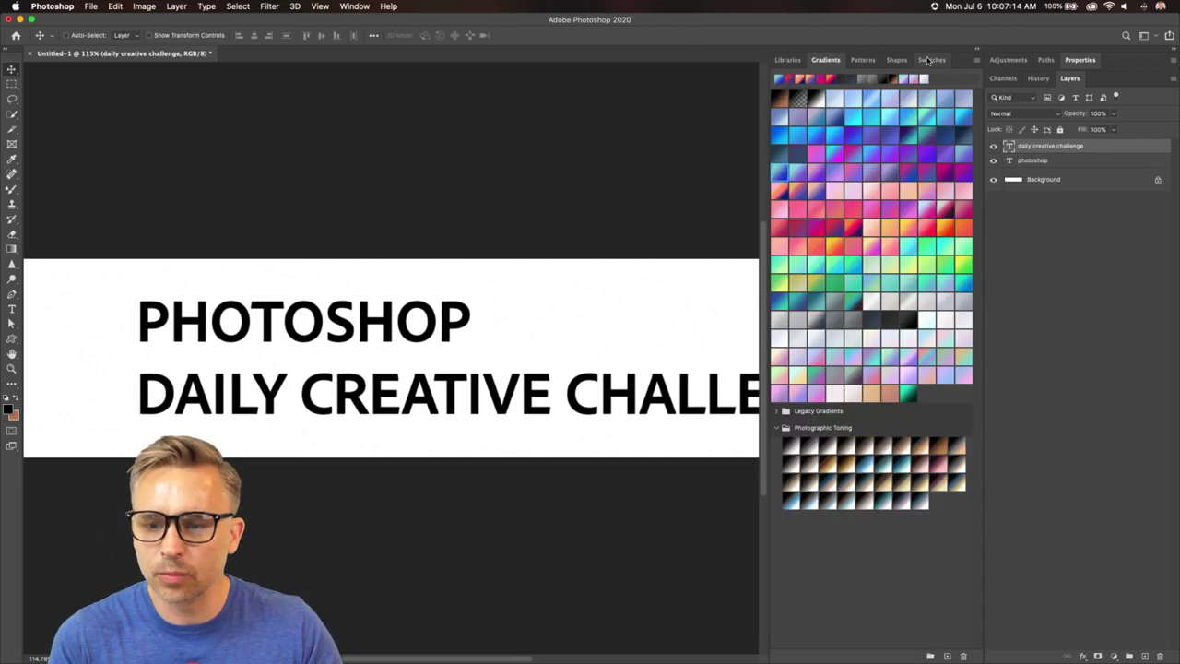
pyautogui.click(792, 62)
pyautogui.moveTo(314, 647)
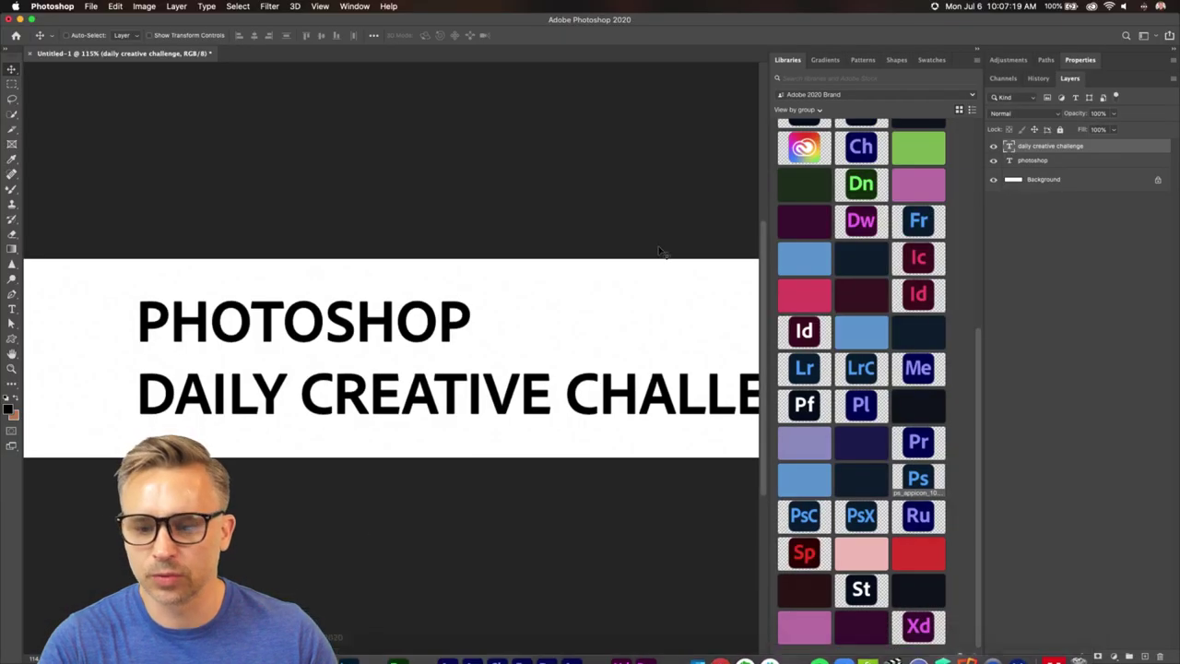
pyautogui.moveTo(919, 477); pyautogui.dragTo(213, 345)
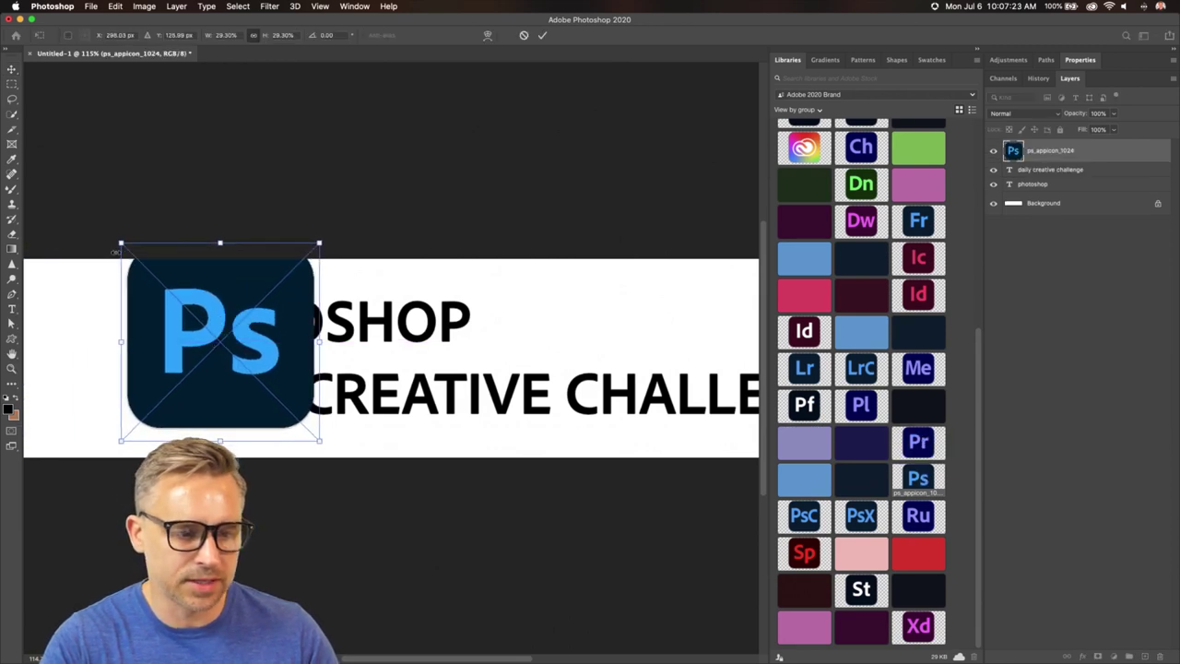
pyautogui.moveTo(120, 241); pyautogui.dragTo(182, 293)
pyautogui.press('Return')
pyautogui.moveTo(245, 349); pyautogui.dragTo(119, 368)
pyautogui.click(975, 46)
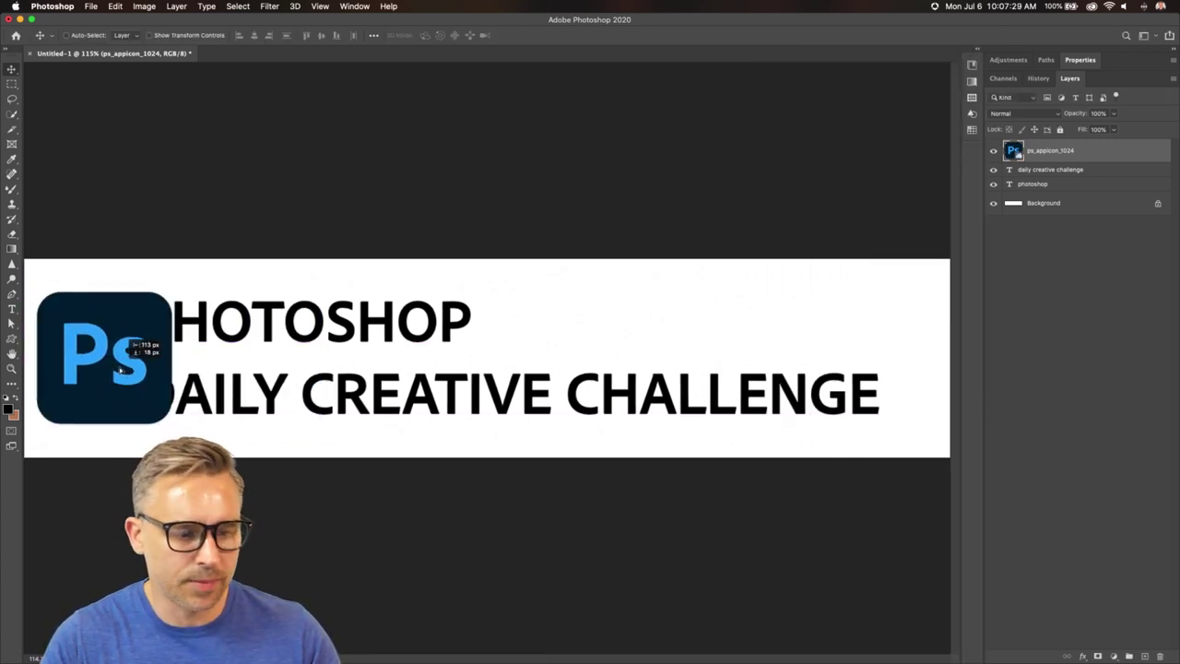
# Scale the icon and both text layers together to 88.42% and move them right and up
pyautogui.keyDown('shift'); pyautogui.click(1048, 187); pyautogui.keyUp('shift')
pyautogui.press('super+t')
pyautogui.moveTo(32, 291); pyautogui.dragTo(132, 308)
pyautogui.moveTo(230, 366); pyautogui.dragTo(172, 361)
pyautogui.press('Return')
pyautogui.click(1048, 157)
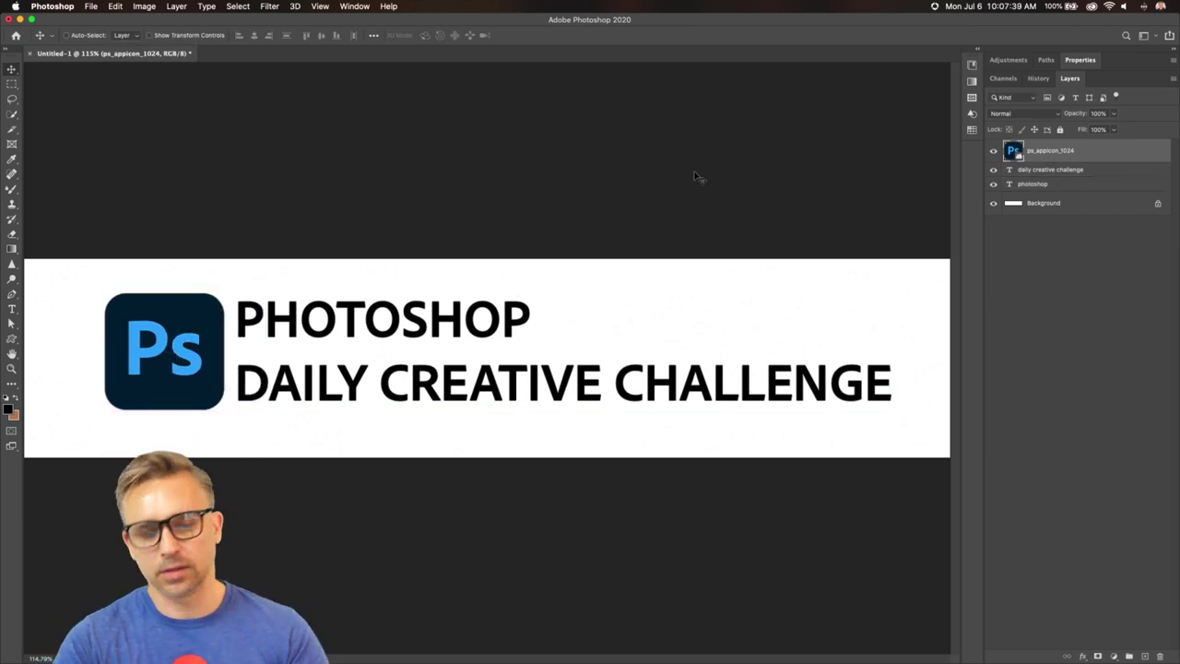
pyautogui.click(1060, 203)
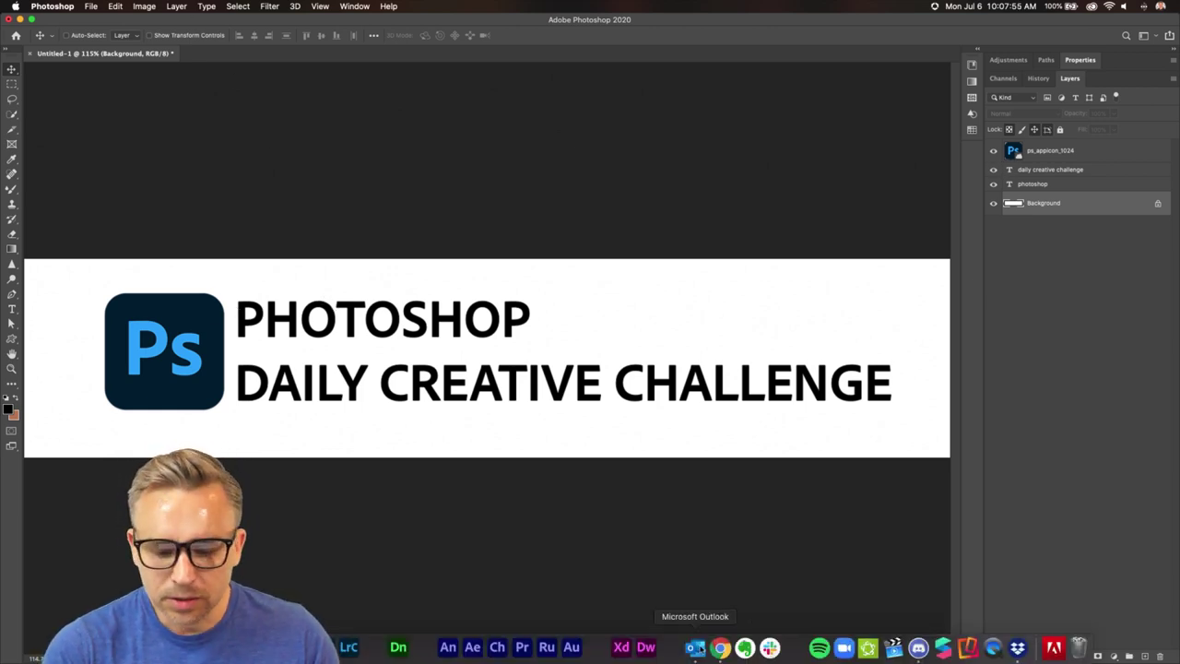
pyautogui.click(715, 651)
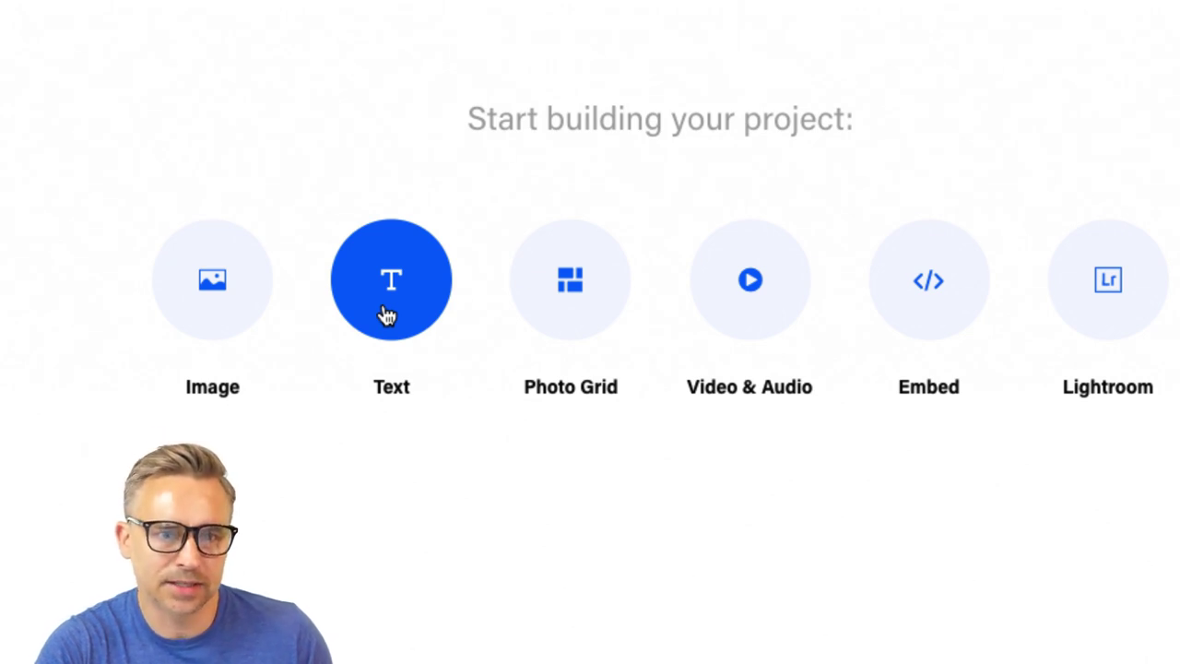
# Add a text block titled 'Daily Creative Challenge for July 2020' and select the line
pyautogui.click(386, 316)
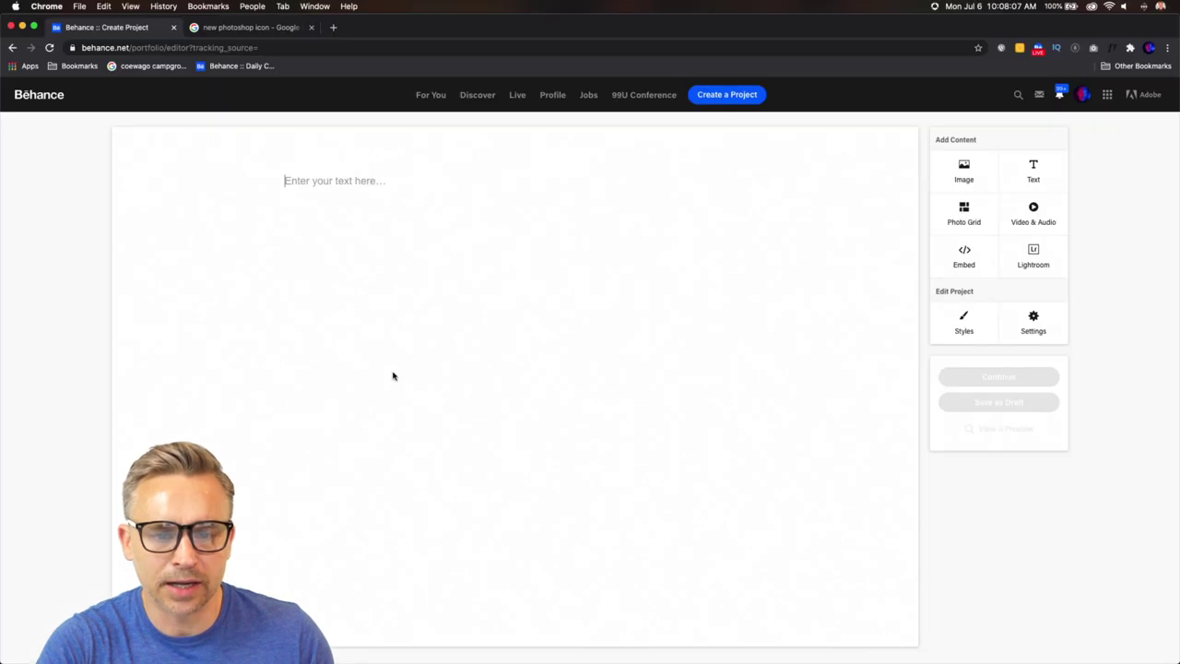
pyautogui.write('Cre')
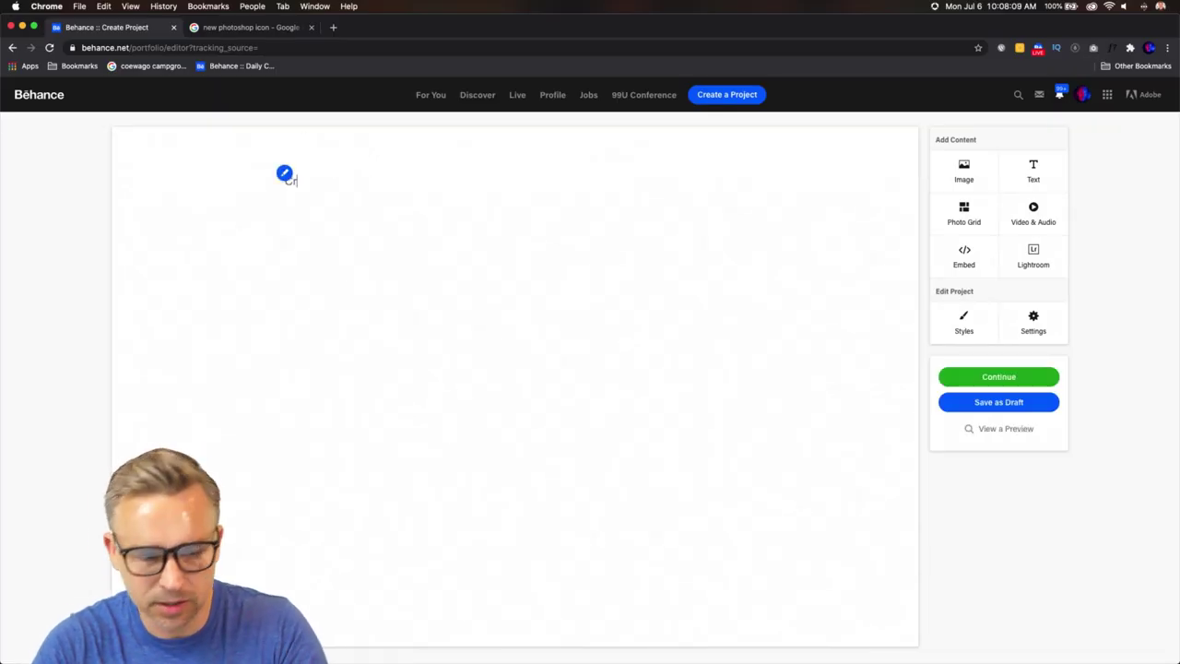
pyautogui.write('Dai')
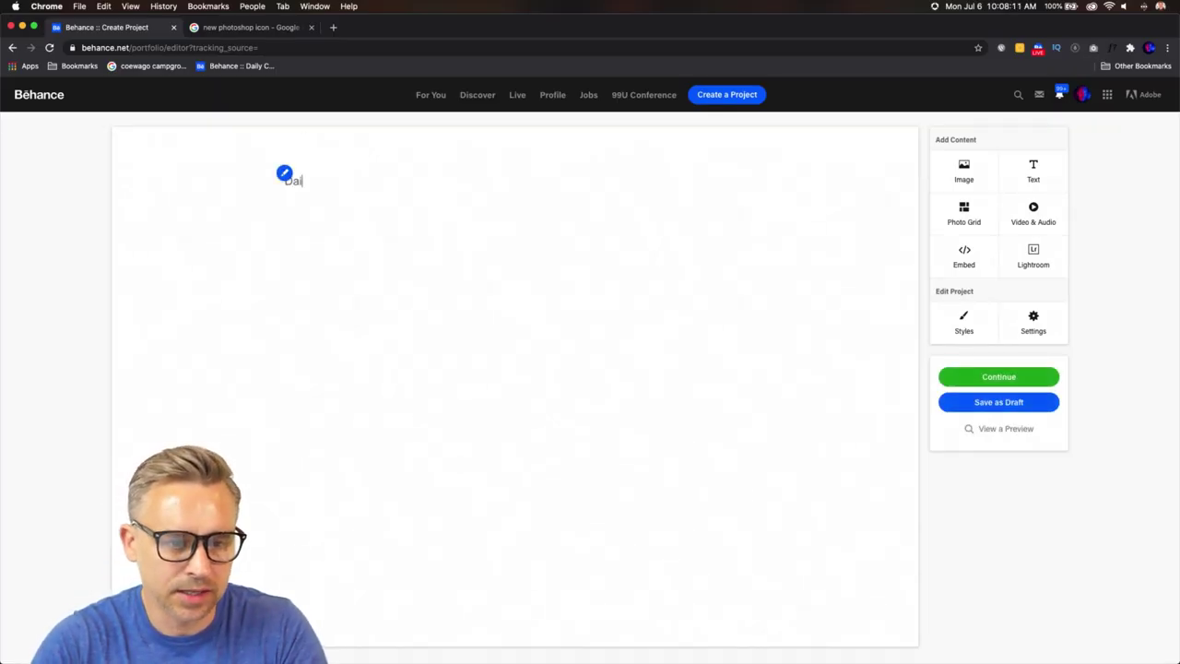
pyautogui.write('ly Creative Chall')
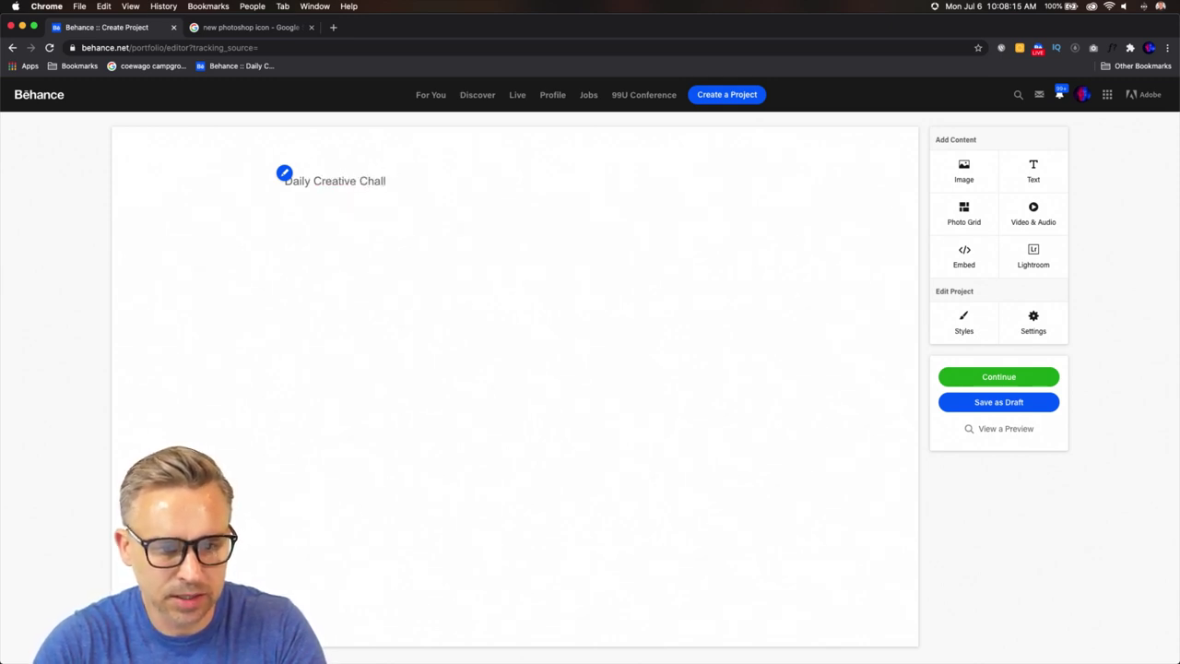
pyautogui.write('genge for')
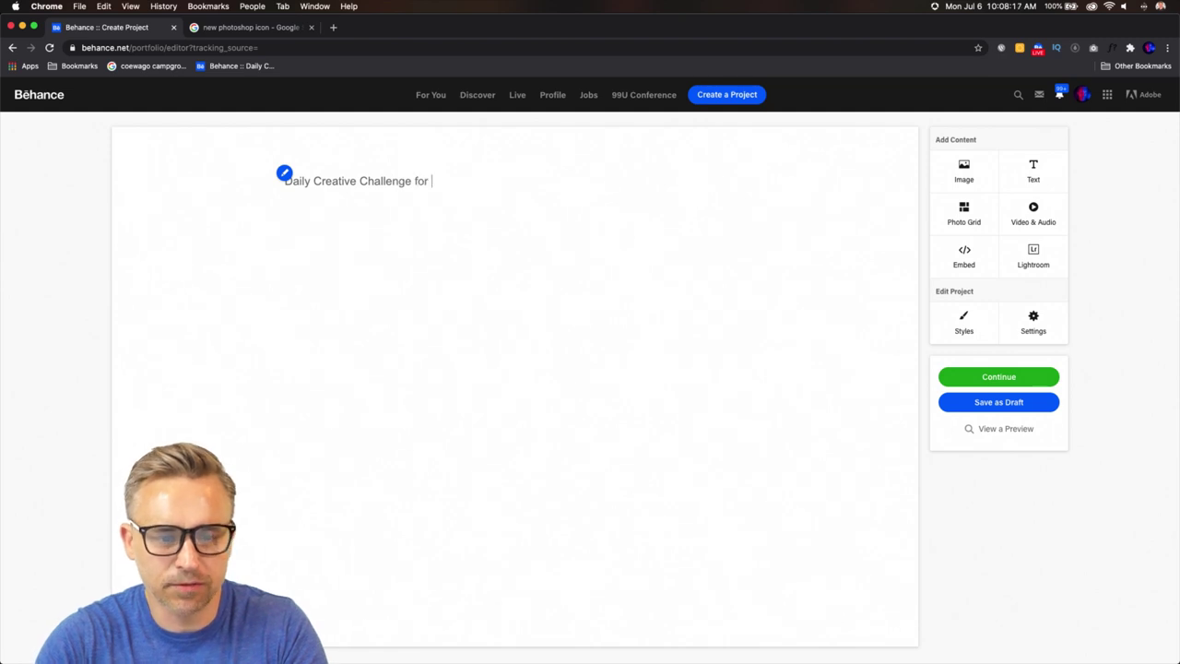
pyautogui.write(' July 2020.')
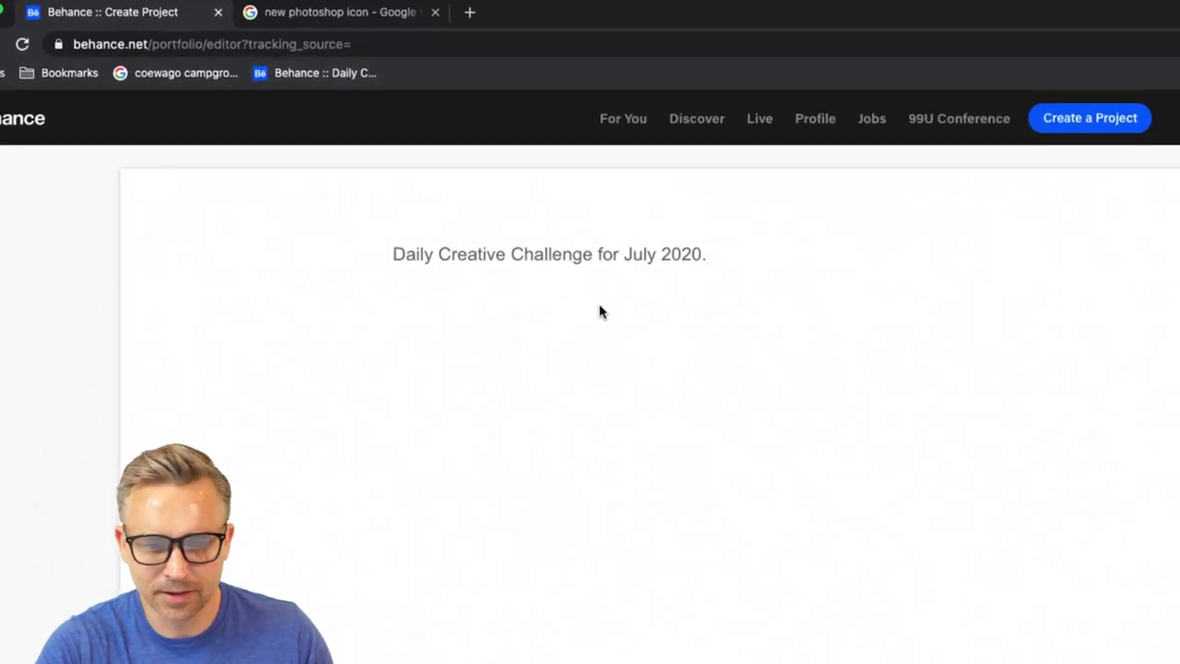
pyautogui.moveTo(714, 253); pyautogui.dragTo(295, 253)
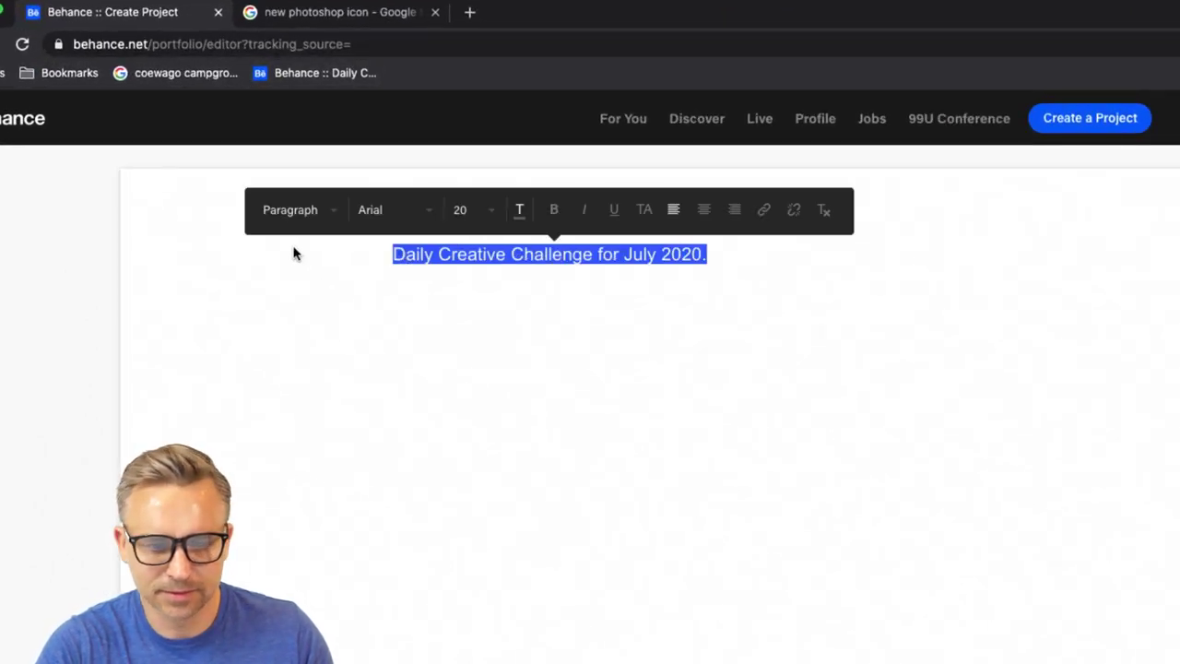
pyautogui.click(719, 258)
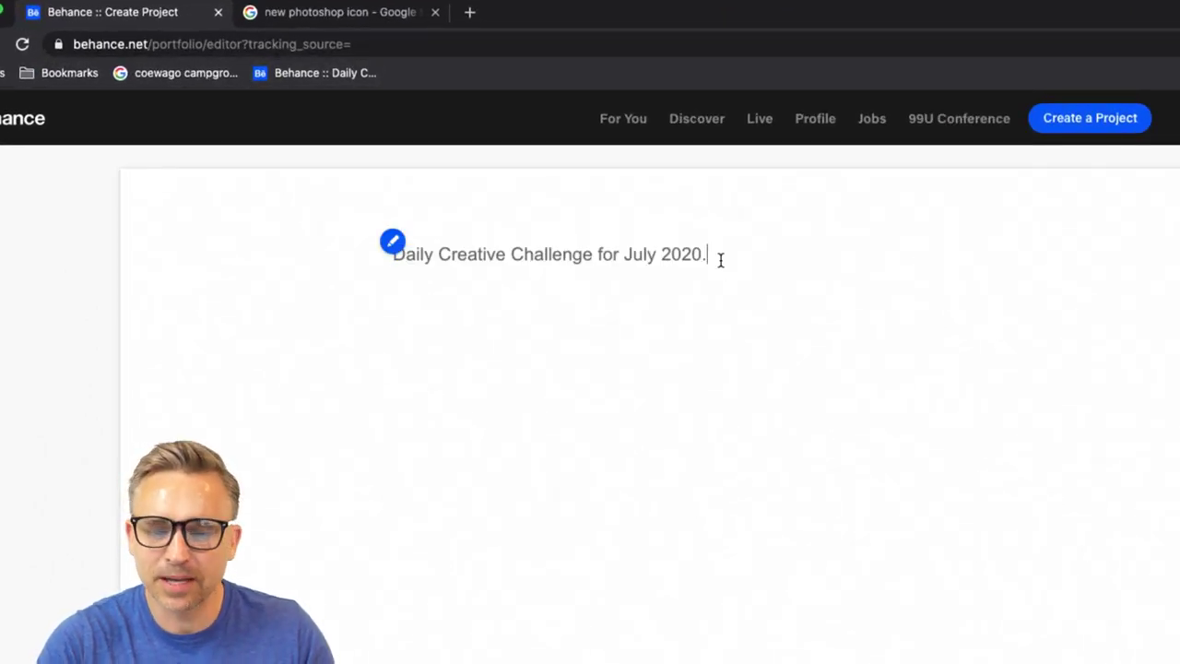
pyautogui.moveTo(726, 256); pyautogui.dragTo(356, 255)
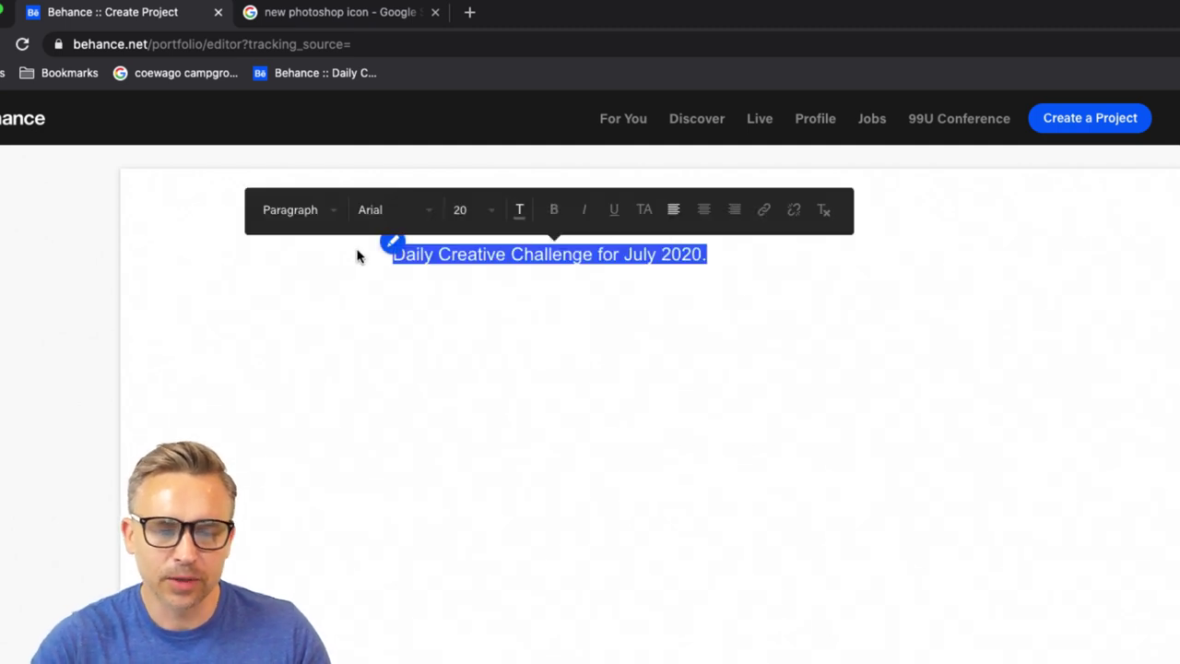
# Change the title's text style from Header to Paragraph
pyautogui.click(294, 215)
pyautogui.click(290, 245)
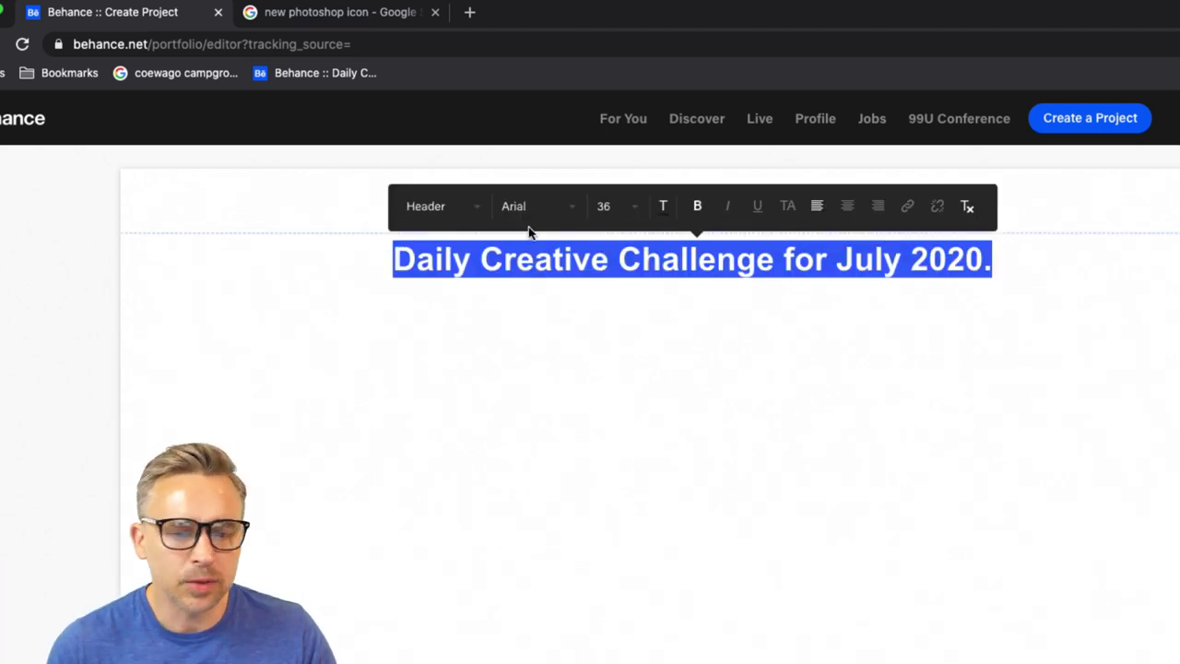
pyautogui.click(468, 215)
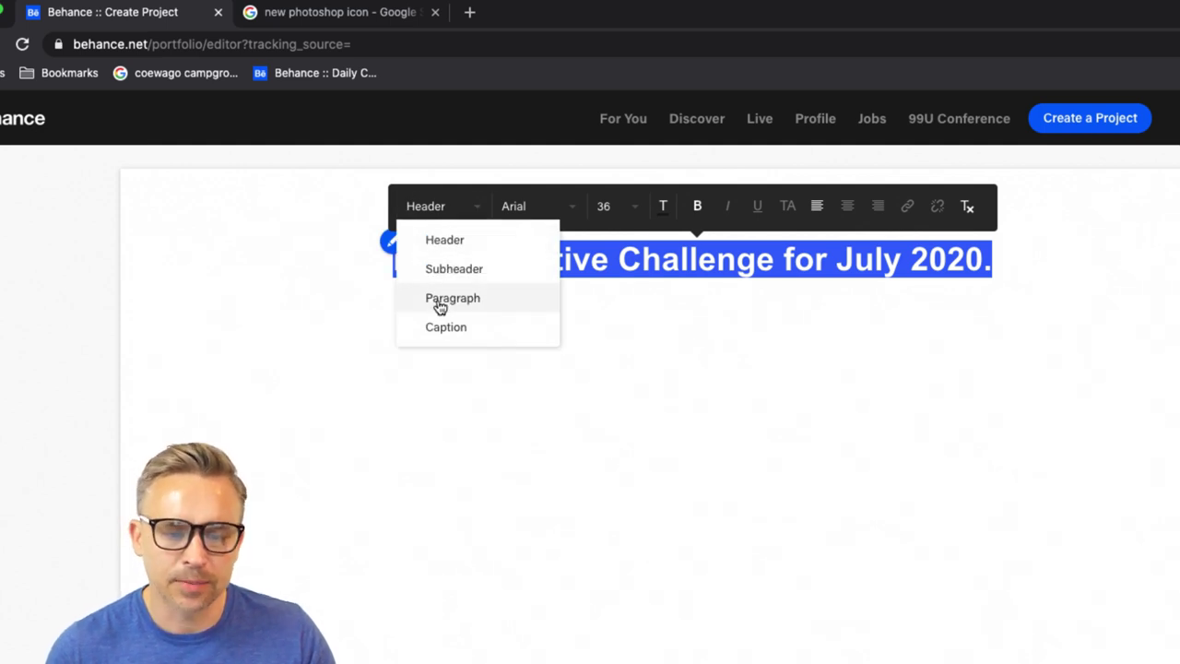
pyautogui.click(438, 304)
# Append 'hosted by' and the host's name to the title, then insert a blank line above
pyautogui.click(392, 241)
pyautogui.click(615, 255)
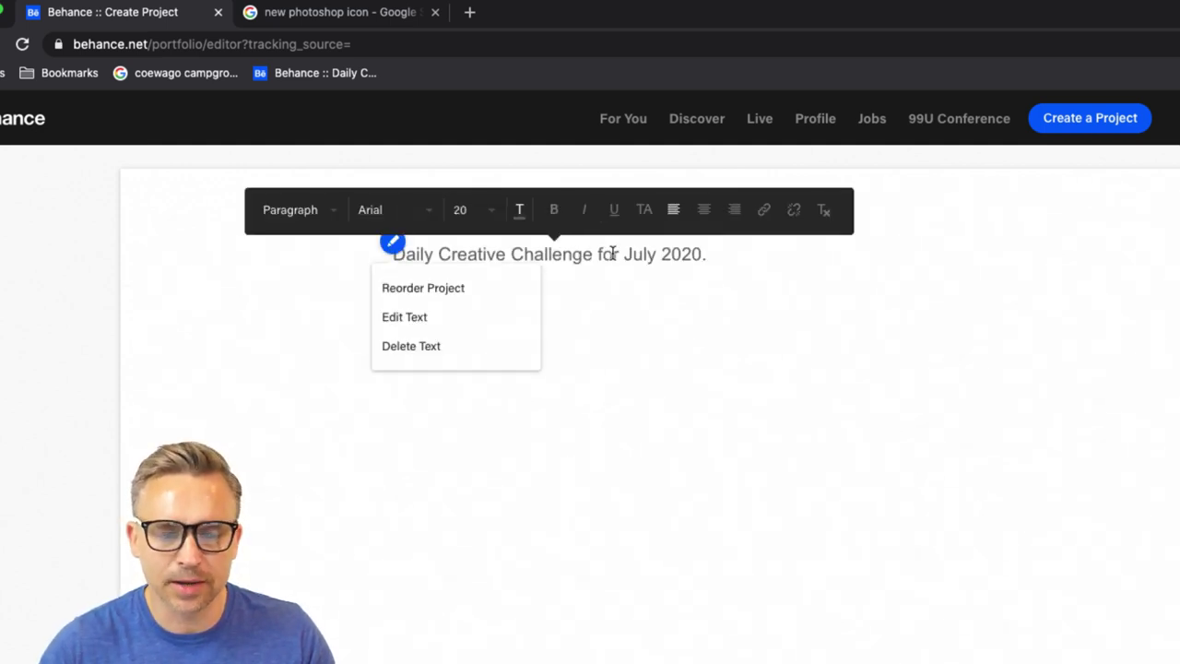
pyautogui.click(733, 255)
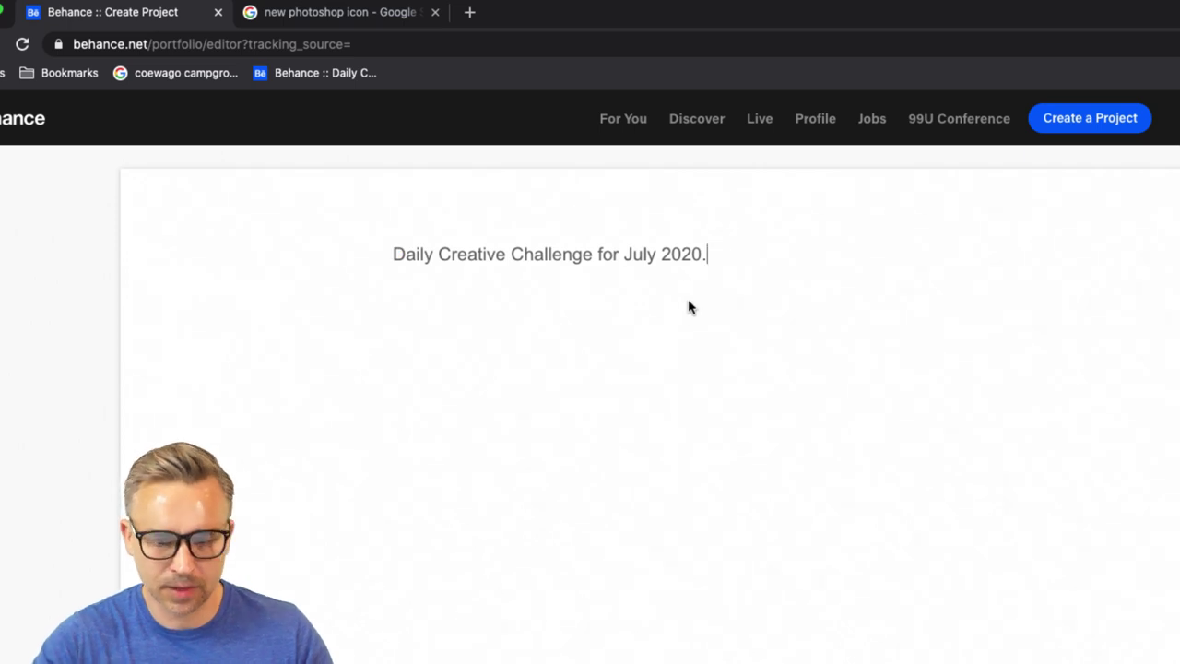
pyautogui.write('hosted by Paul')
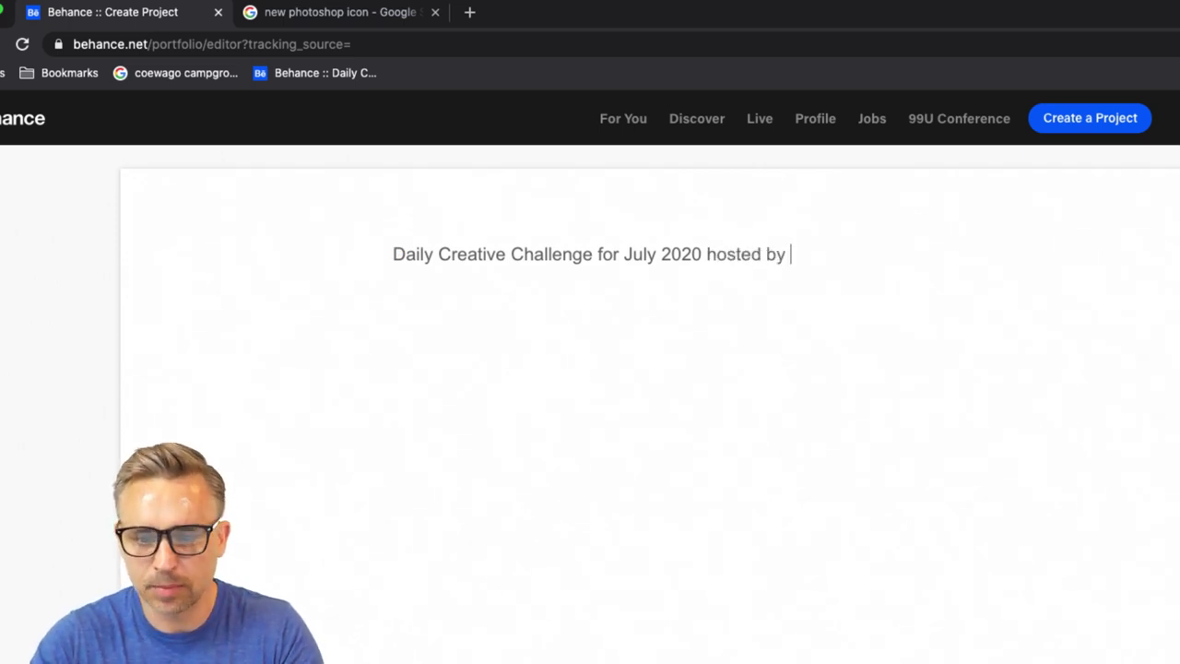
pyautogui.write(' Trani.')
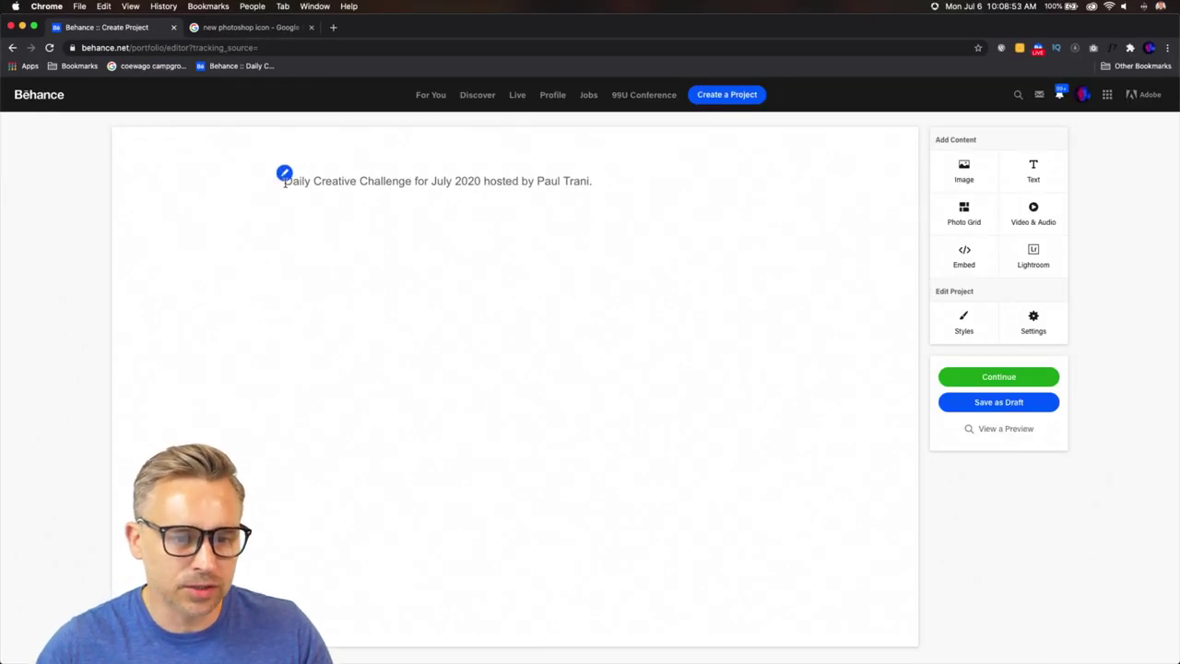
pyautogui.click(283, 182)
pyautogui.press('Return')
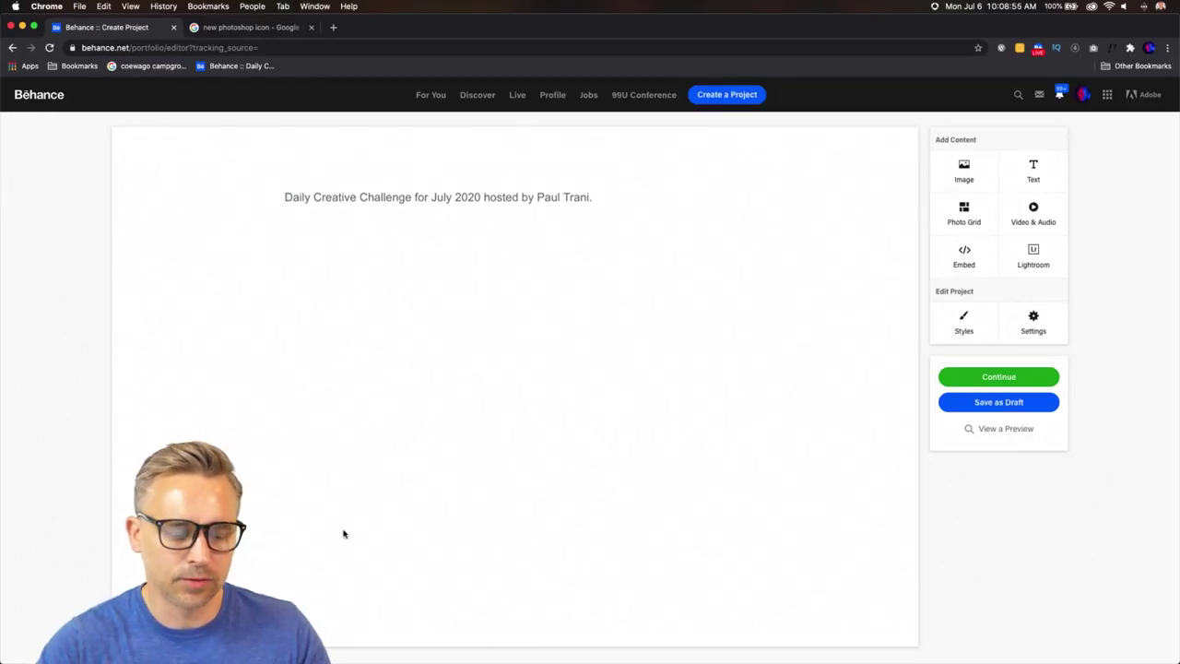
# Find bookshelf.jpg in Finder's Desktop folder and drag it onto Photoshop in the Dock
pyautogui.moveTo(396, 659)
pyautogui.click(300, 647)
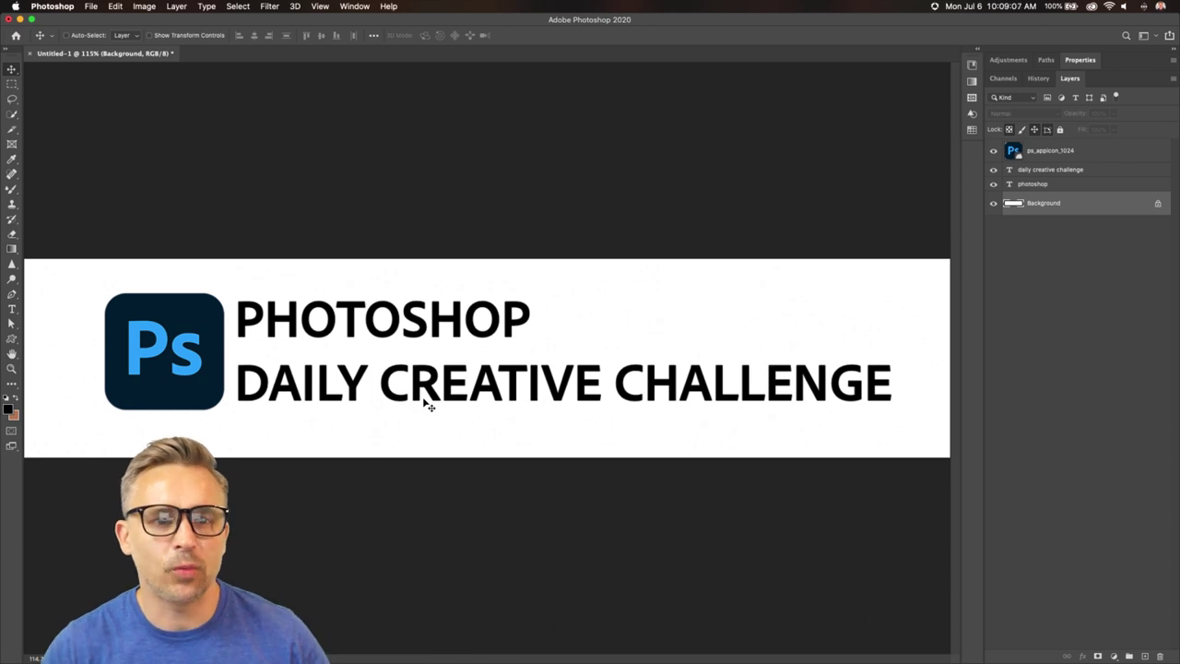
pyautogui.moveTo(399, 656)
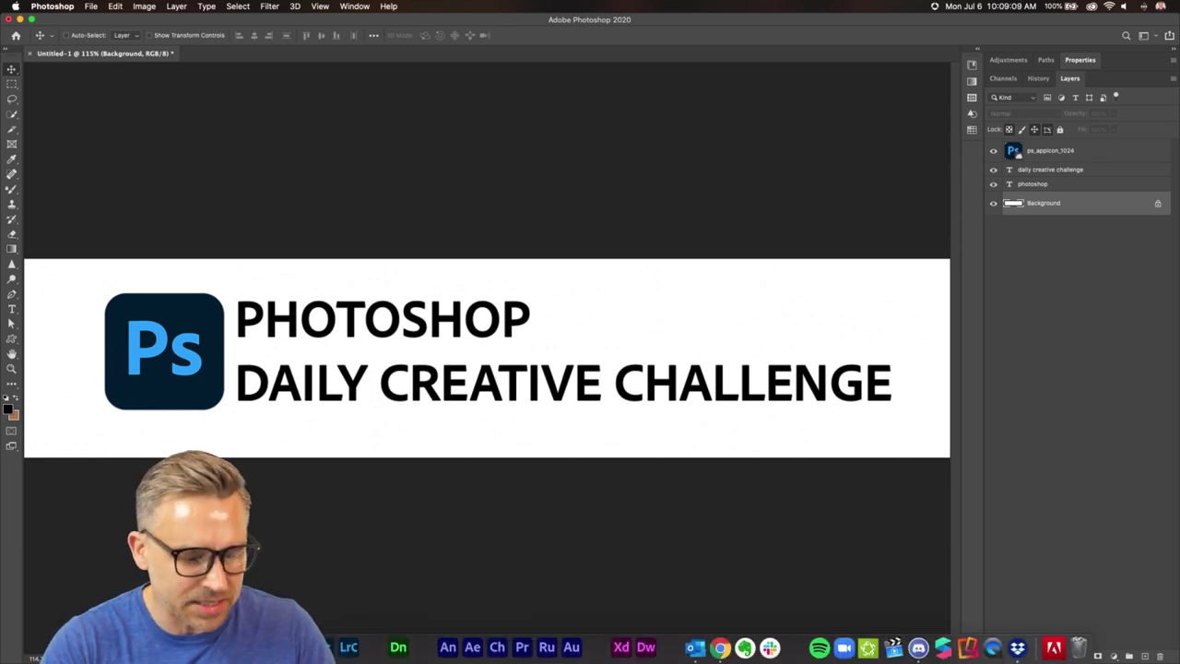
pyautogui.click(115, 647)
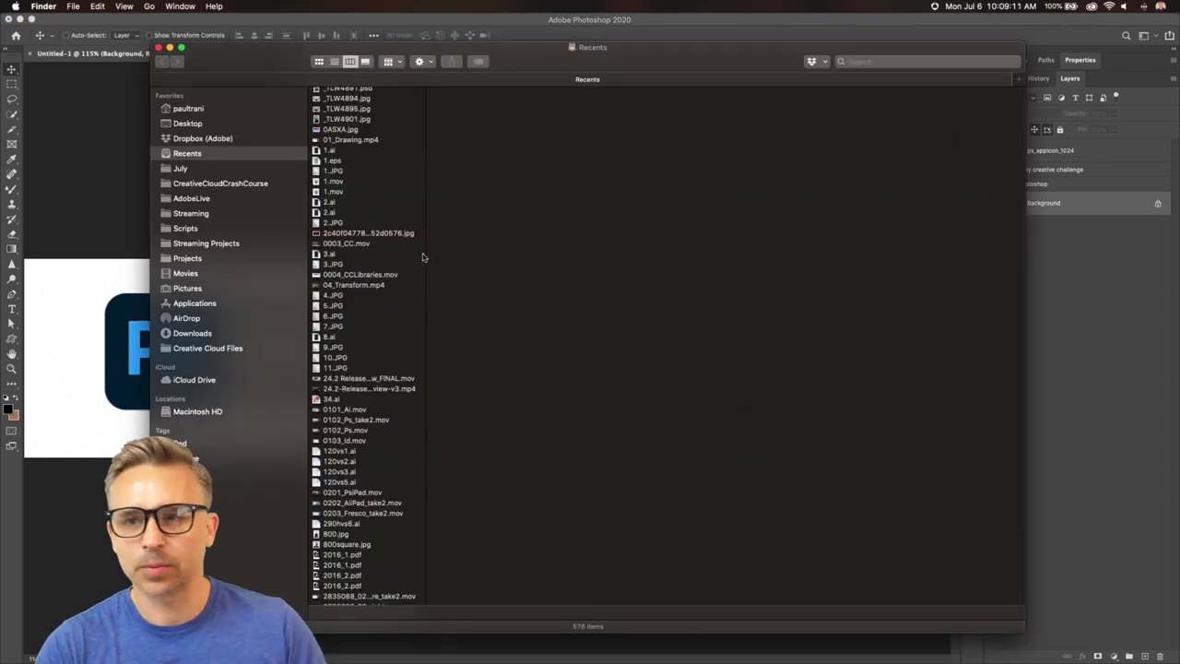
pyautogui.click(182, 123)
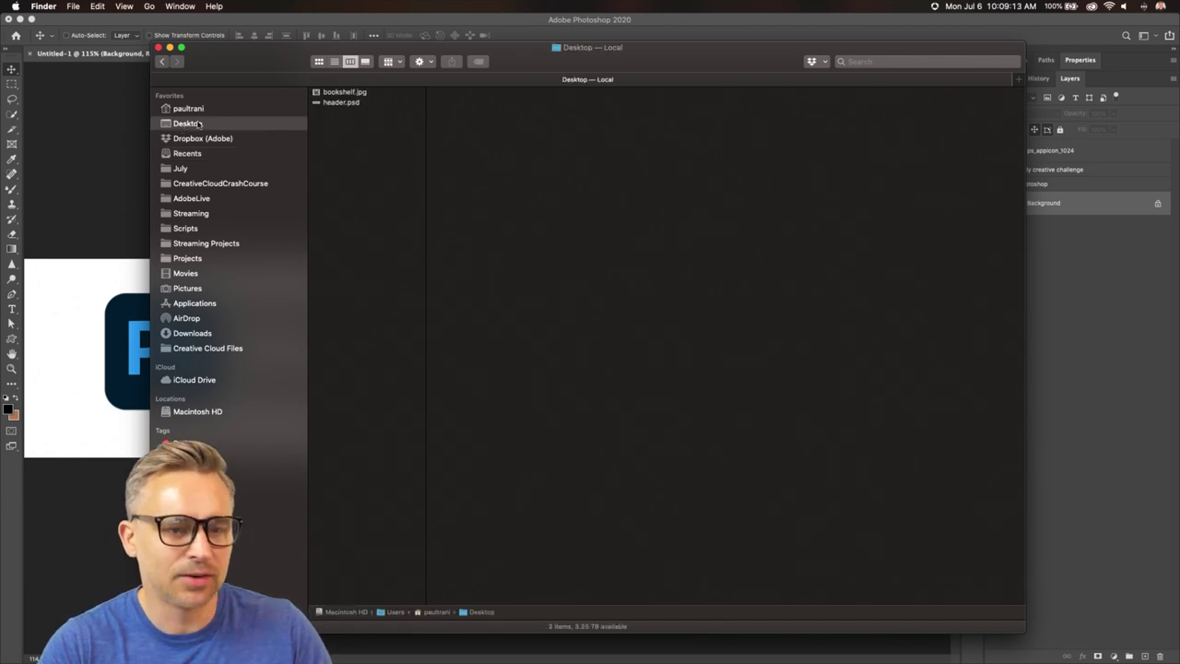
pyautogui.click(317, 103)
pyautogui.click(316, 92)
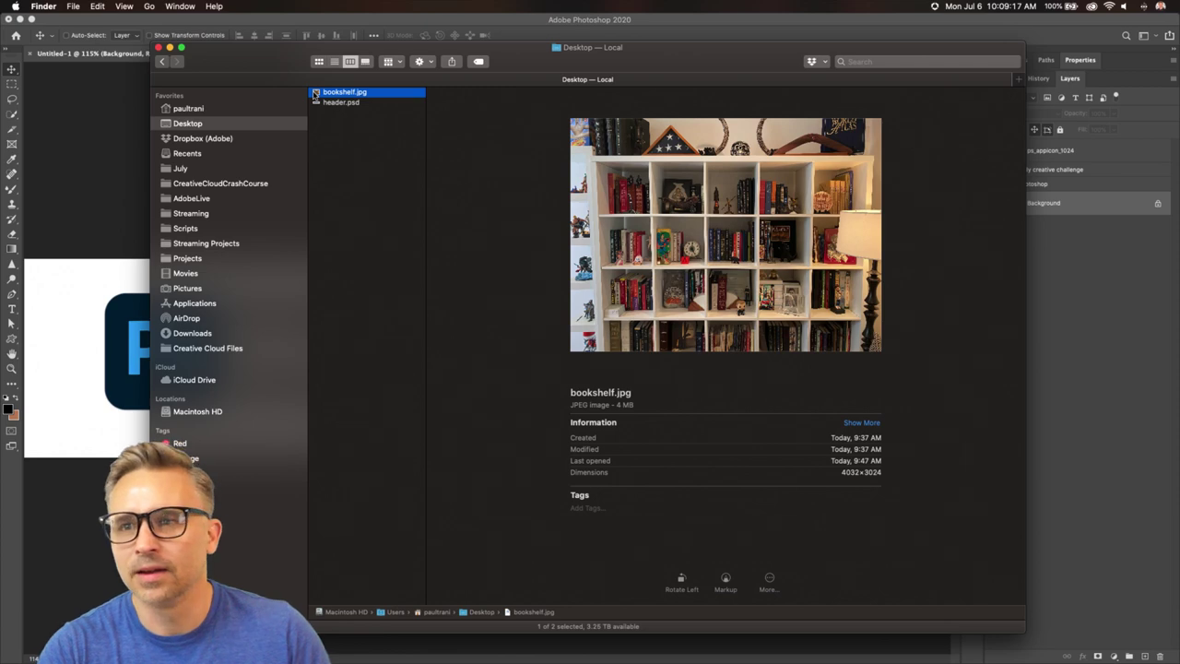
pyautogui.moveTo(318, 650)
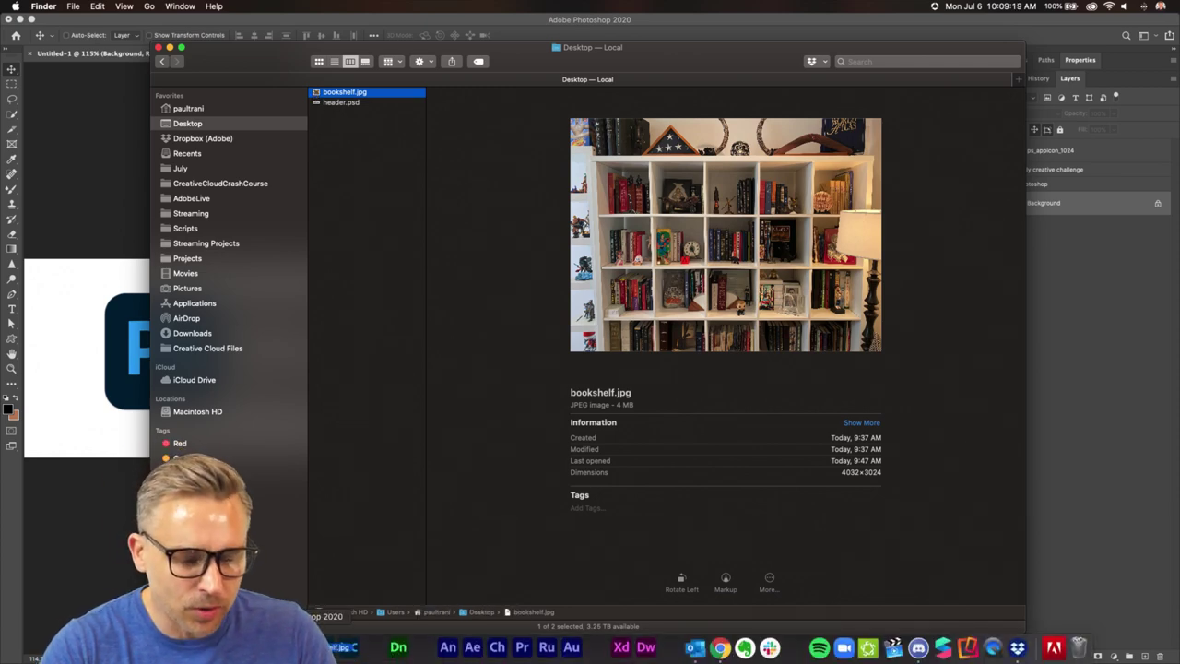
pyautogui.moveTo(337, 647); pyautogui.dragTo(324, 649)
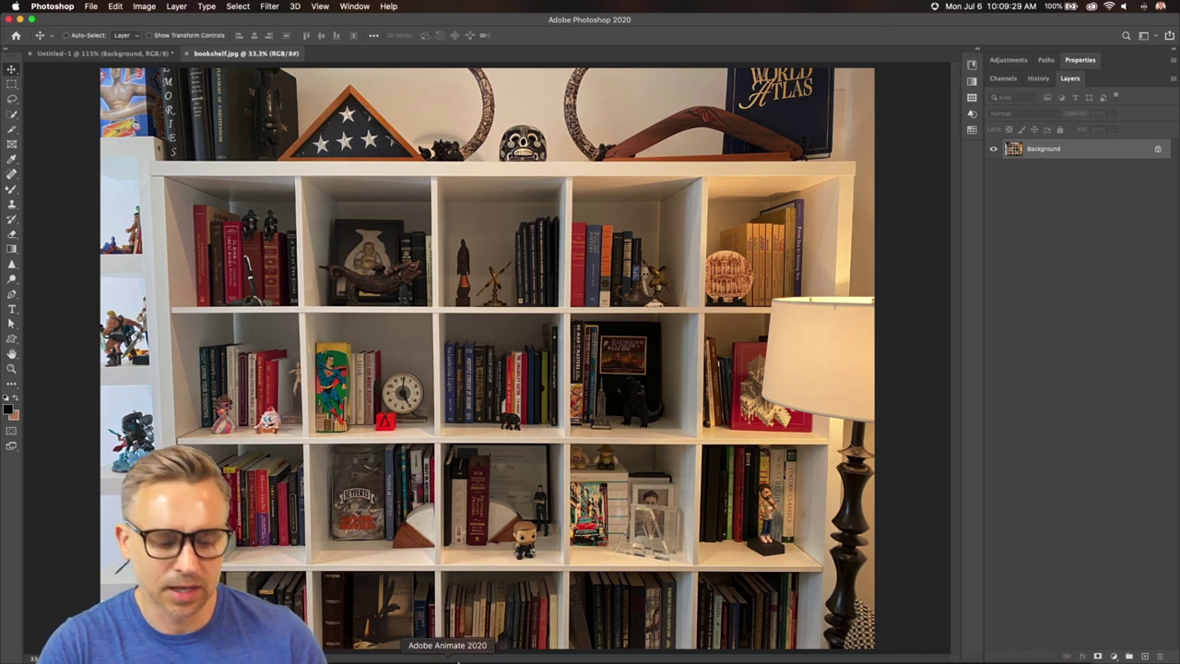
pyautogui.moveTo(463, 662)
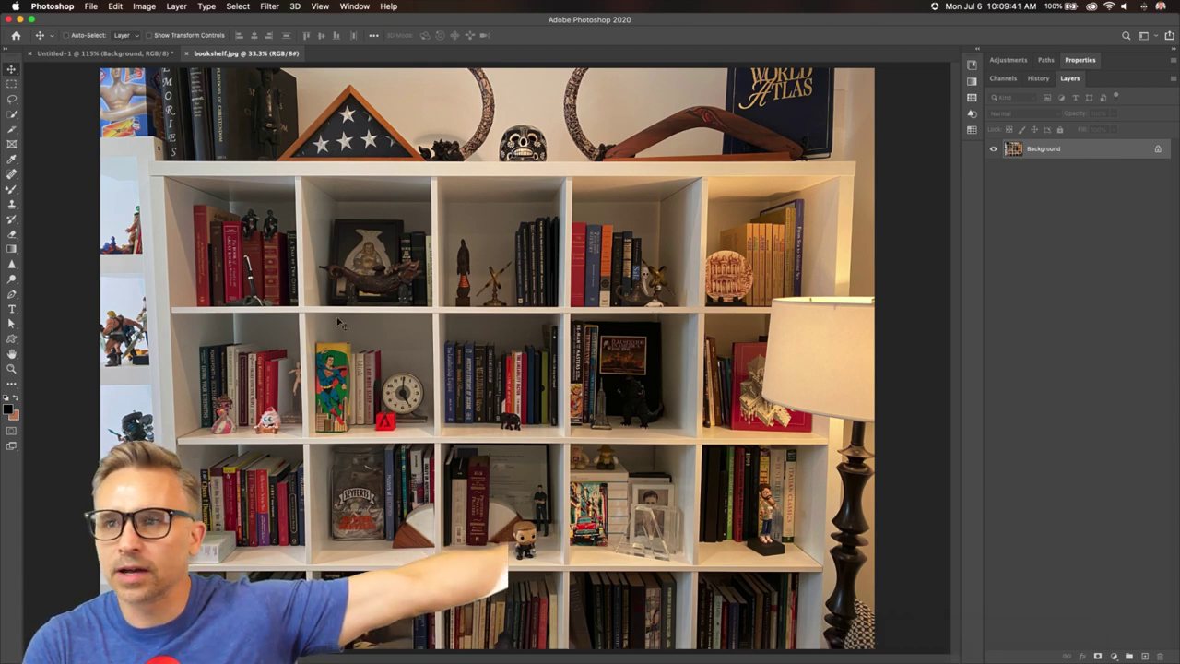
pyautogui.press('super+equal')
pyautogui.press('super+equal')
pyautogui.press('super+equal')
pyautogui.press('super+equal')
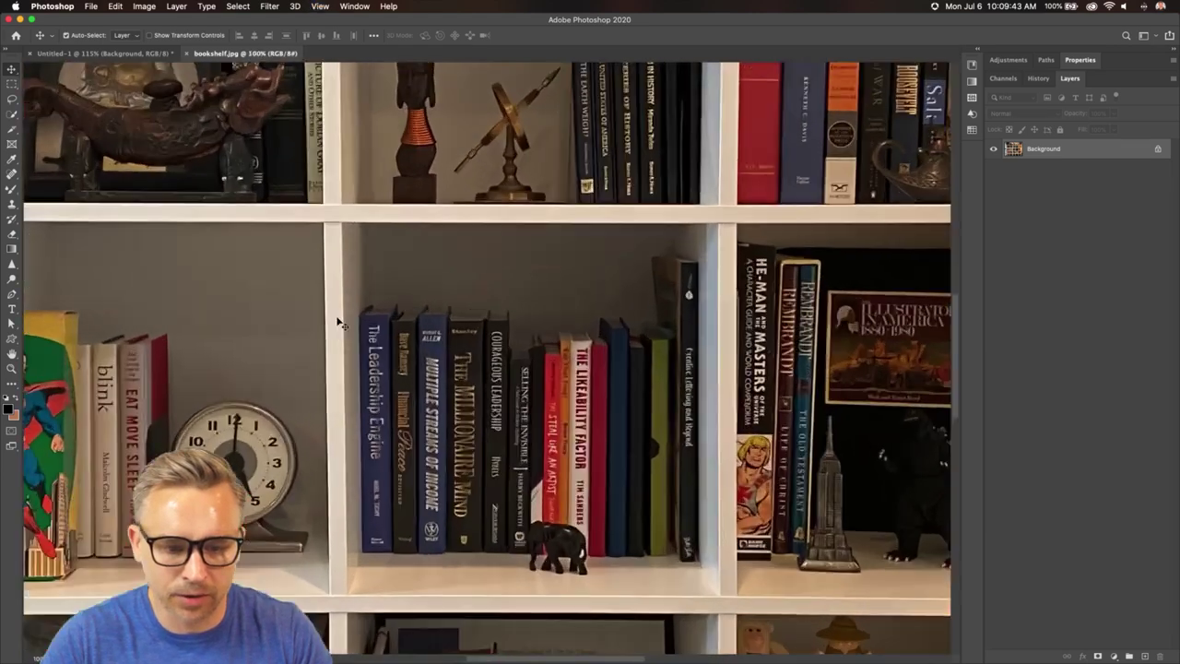
pyautogui.scroll(-5, 350, 357)
pyautogui.hscroll(2, 350, 357)
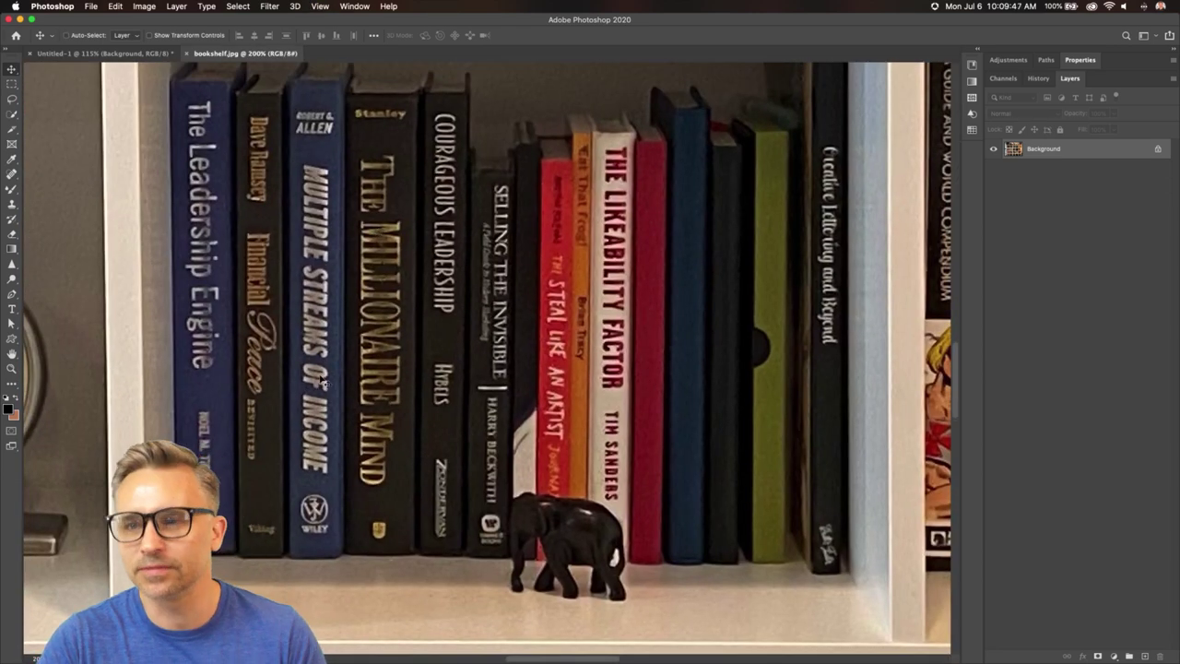
pyautogui.press('super+minus')
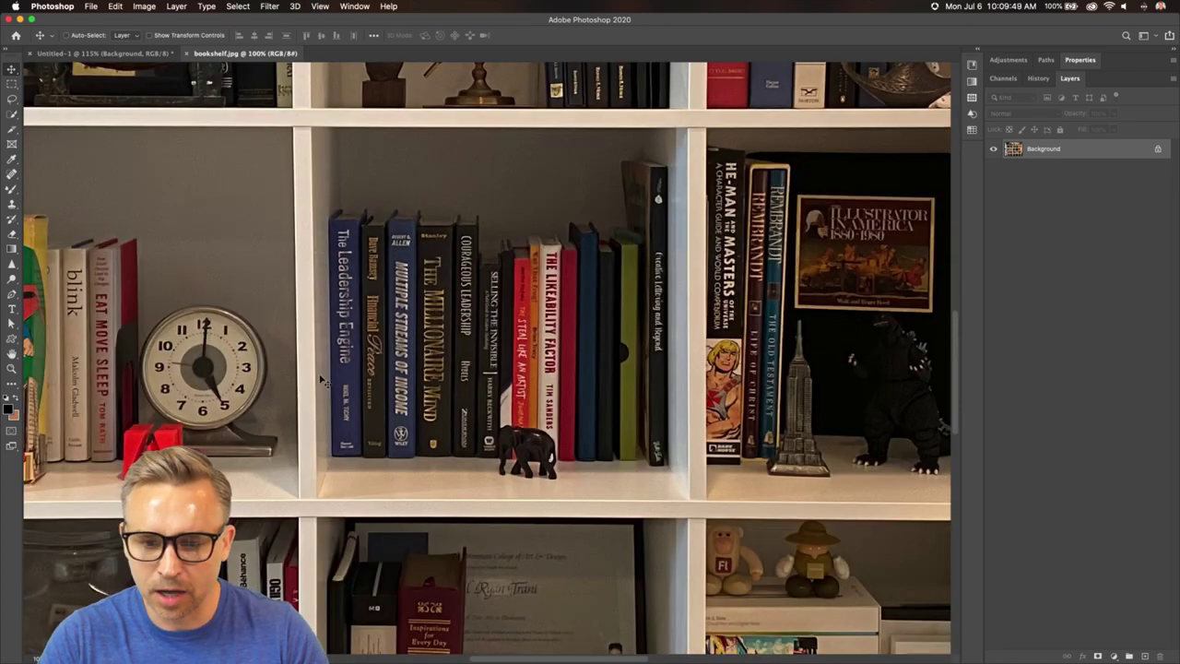
pyautogui.hscroll(6, 710, 381)
pyautogui.scroll(1, 711, 381)
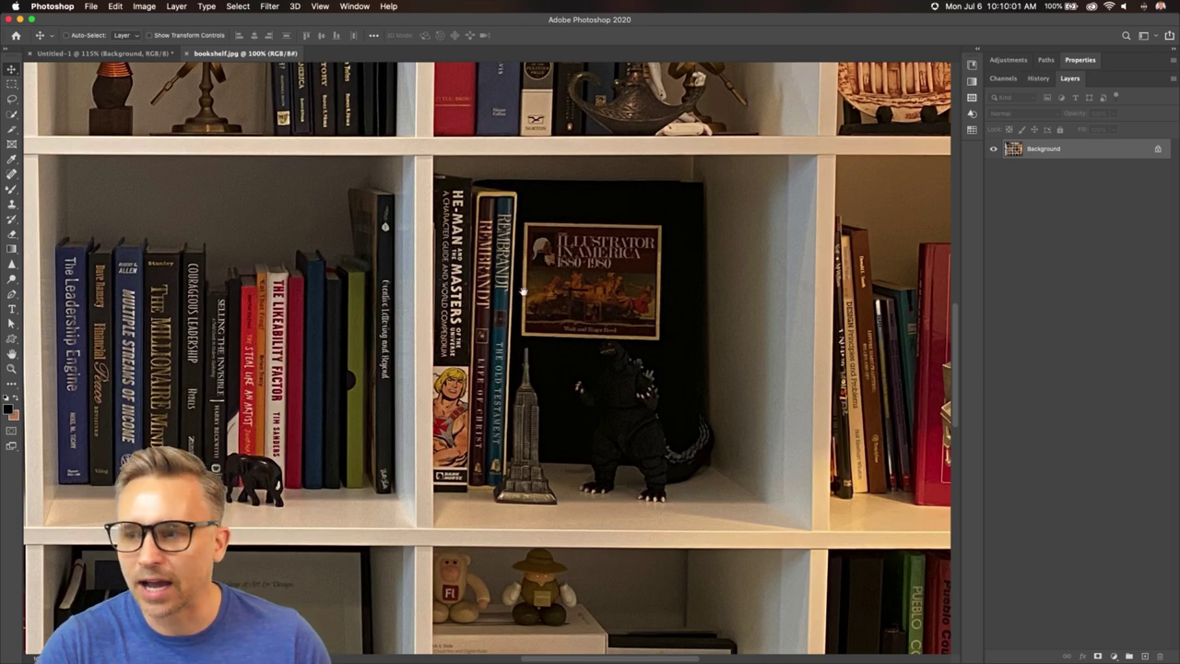
pyautogui.hscroll(8, 492, 295)
pyautogui.hscroll(-6, 507, 304)
pyautogui.scroll(6, 511, 309)
pyautogui.hscroll(-7, 511, 308)
pyautogui.scroll(-2, 461, 341)
pyautogui.hscroll(2, 402, 378)
pyautogui.scroll(2, 402, 378)
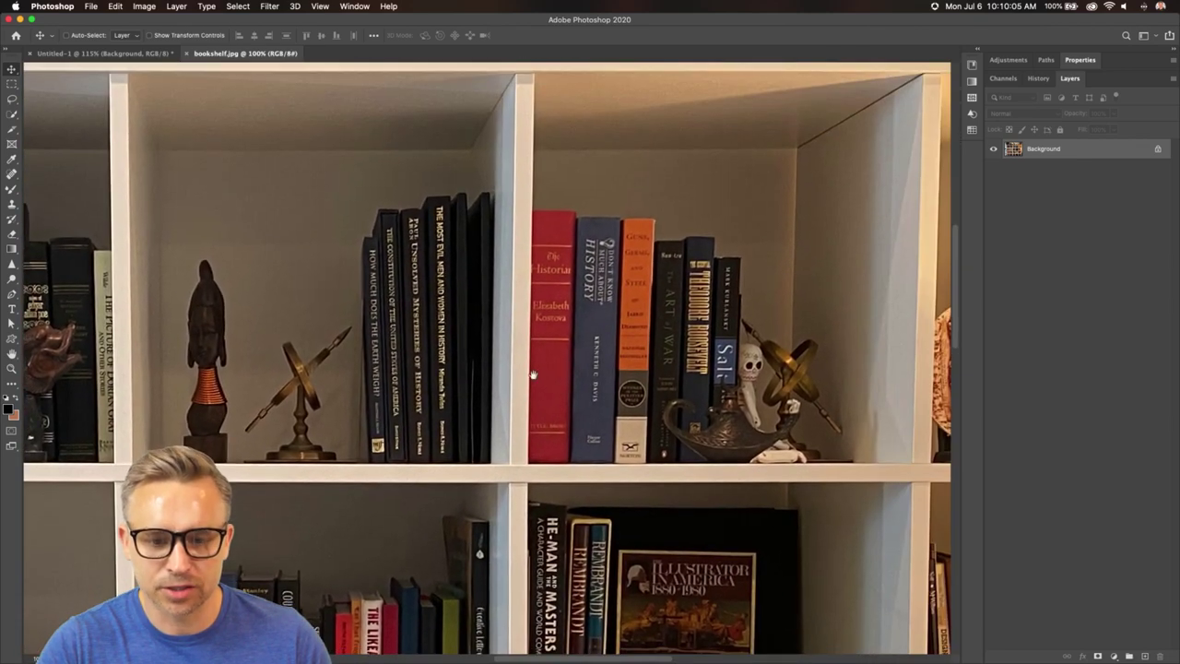
pyautogui.hscroll(-10, 488, 304)
pyautogui.scroll(-1, 424, 291)
pyautogui.hscroll(1, 424, 291)
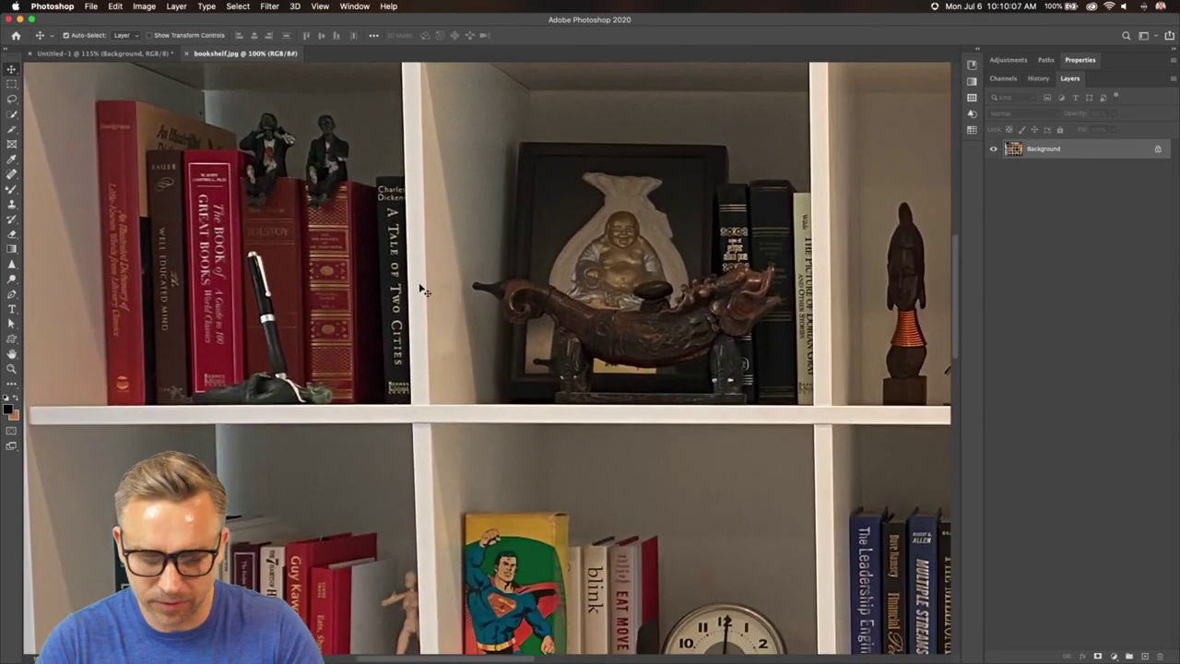
pyautogui.press('super+0')
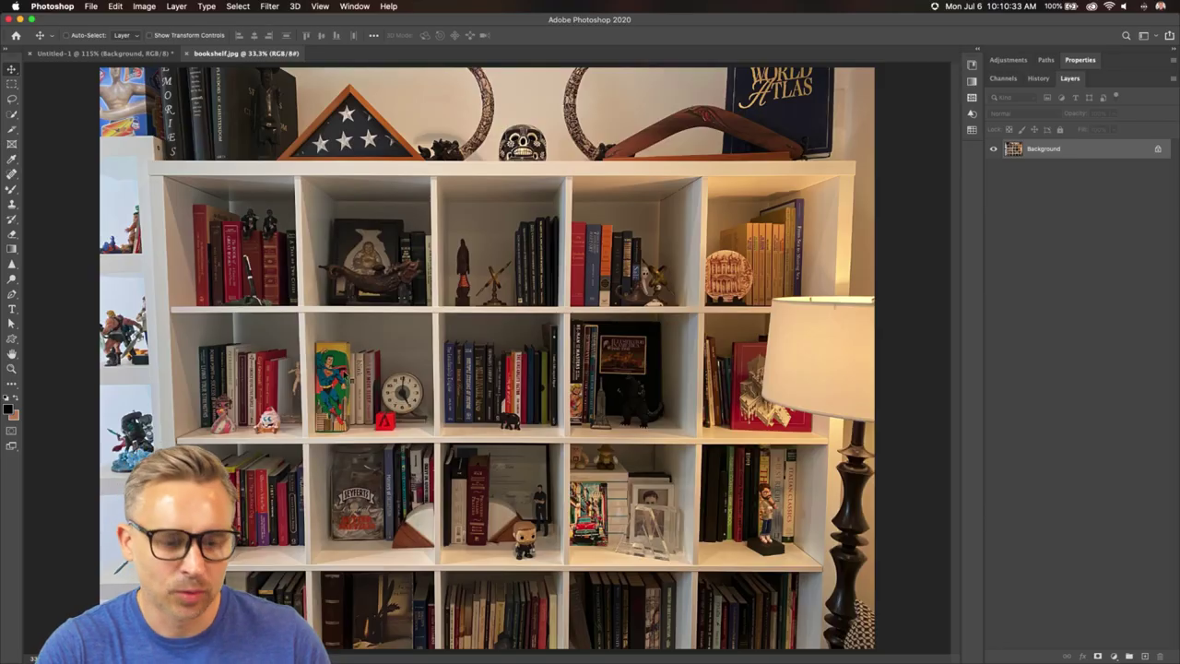
# Paste the whole bookshelf photo into Untitled-1 as Layer 1, shift it up-left, and select both text layers
pyautogui.press('super+a')
pyautogui.press('super+c')
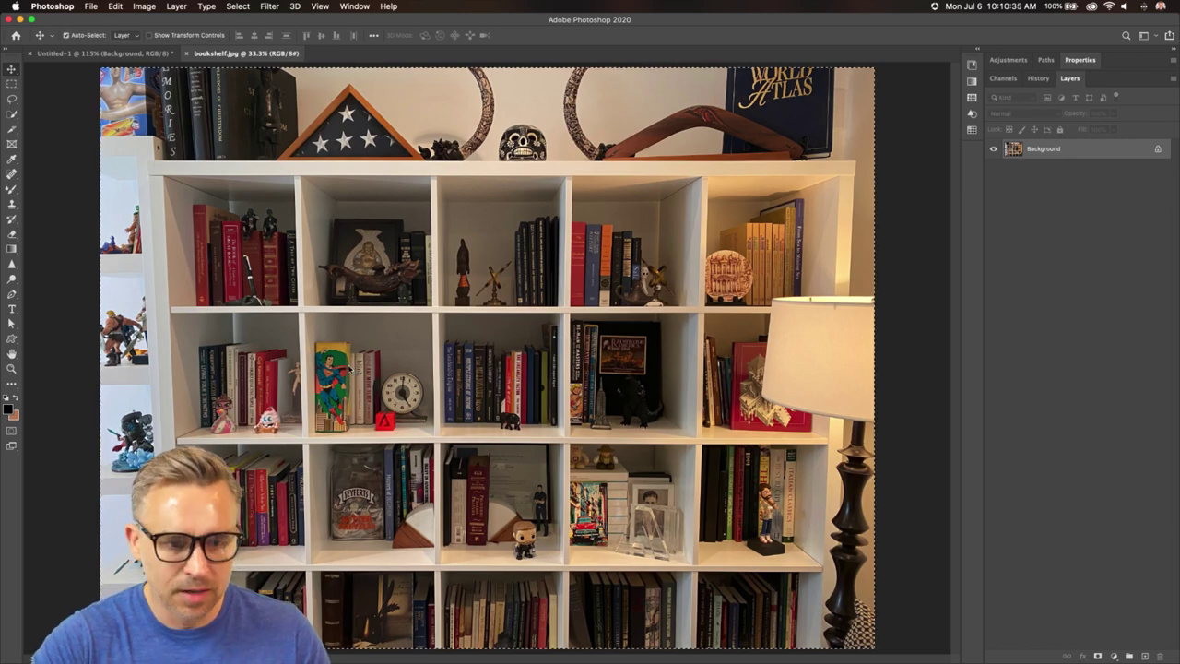
pyautogui.press('super+w')
pyautogui.press('super+v')
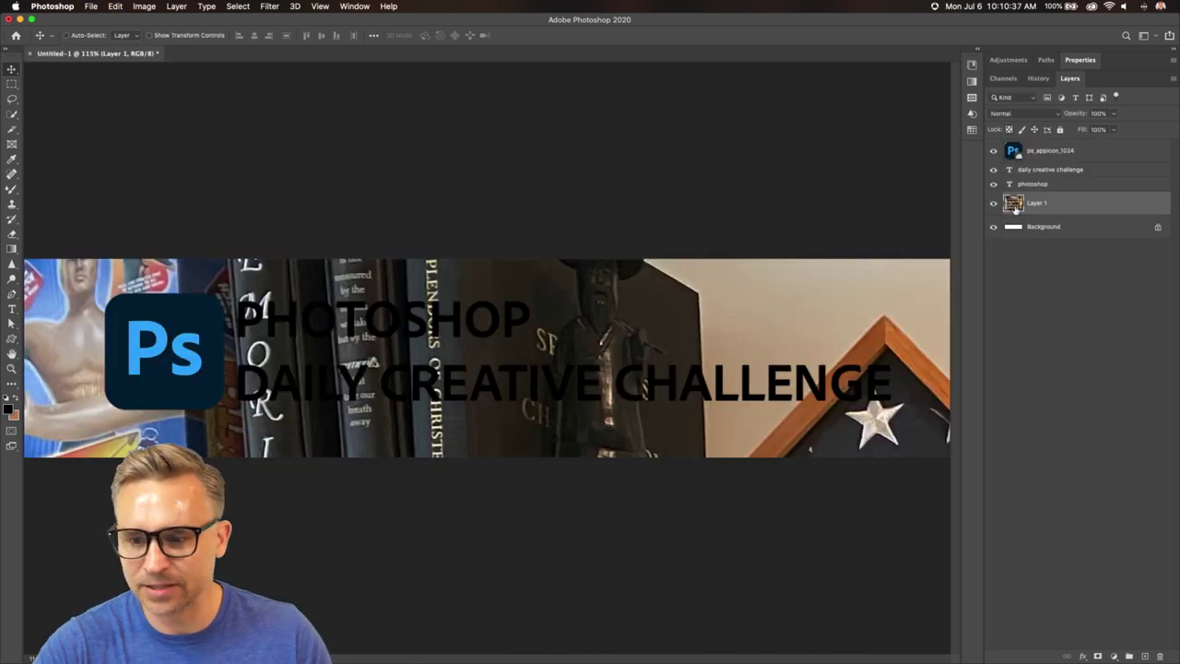
pyautogui.moveTo(381, 372); pyautogui.dragTo(276, 155)
pyautogui.click(1051, 172)
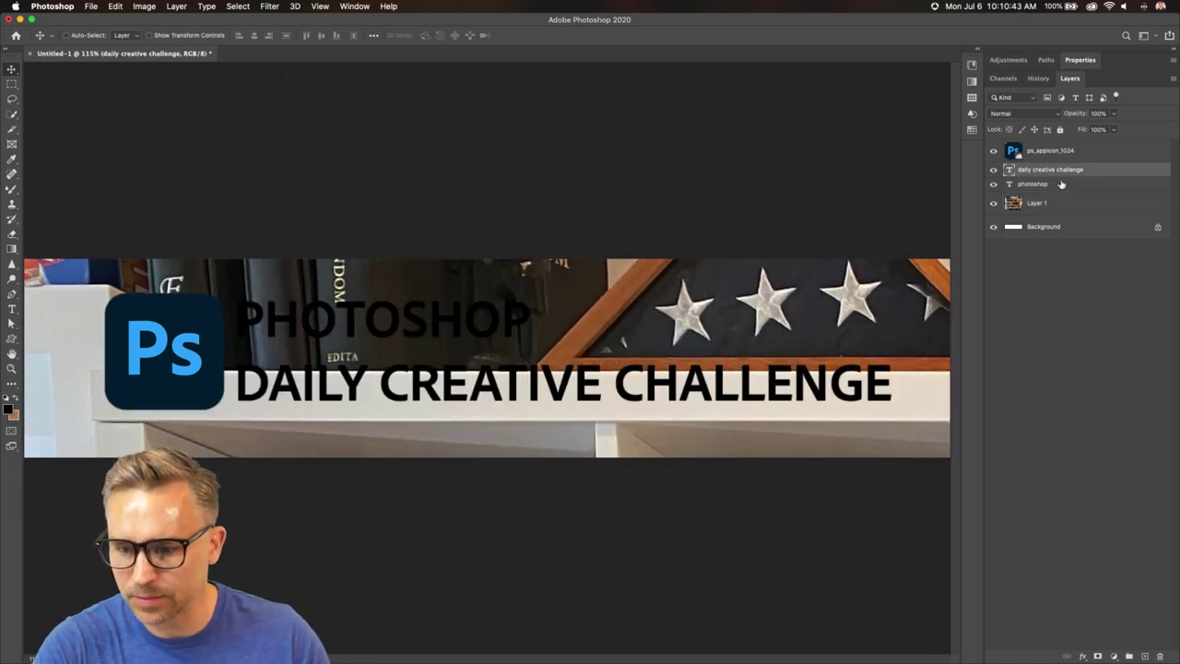
pyautogui.keyDown('shift'); pyautogui.click(1058, 184); pyautogui.keyUp('shift')
# Set the DAILY CREATIVE CHALLENGE text colour to white #ffffff
pyautogui.press('t')
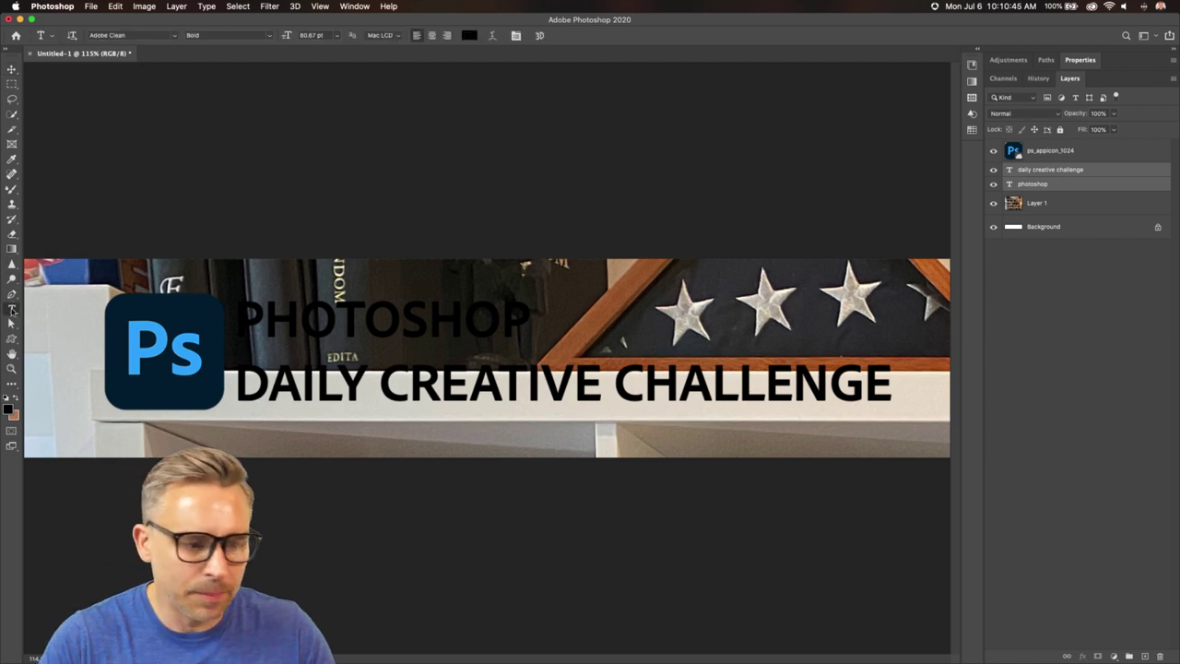
pyautogui.click(1076, 60)
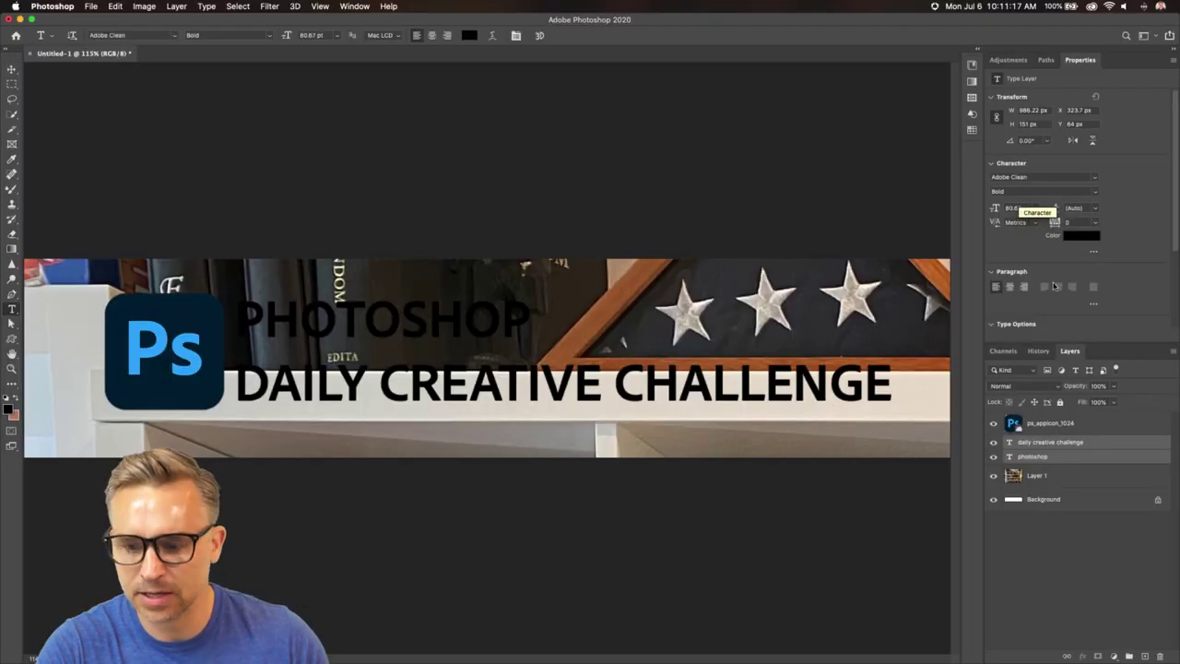
pyautogui.moveTo(1090, 342); pyautogui.dragTo(1093, 414)
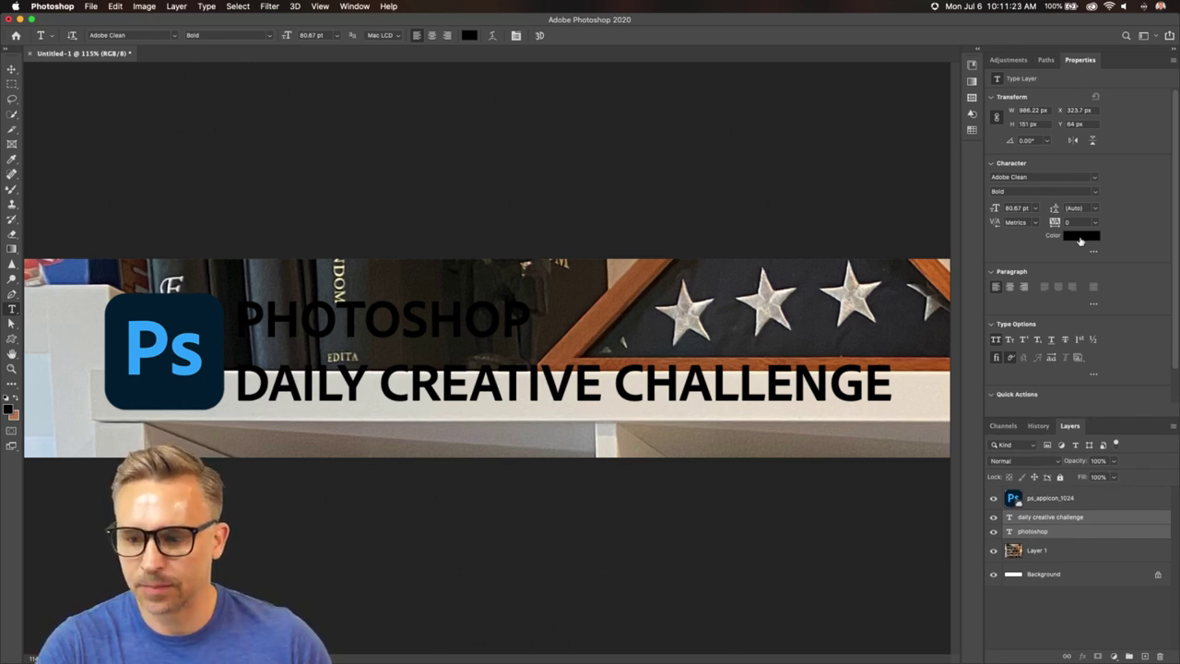
pyautogui.click(1081, 236)
pyautogui.write('ffffff')
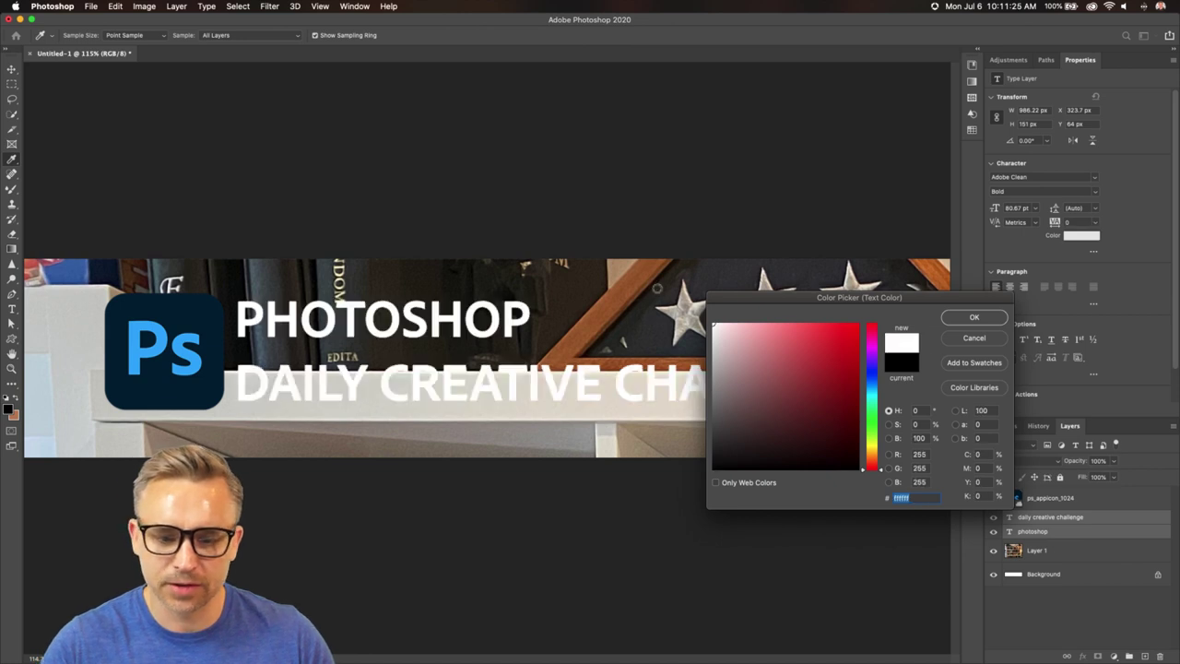
pyautogui.press('Return')
# Color the PHOTOSHOP text with the Ps logo blue #31a8ff, sampled with the eyedropper
pyautogui.click(1049, 519)
pyautogui.click(1037, 533)
pyautogui.click(1081, 236)
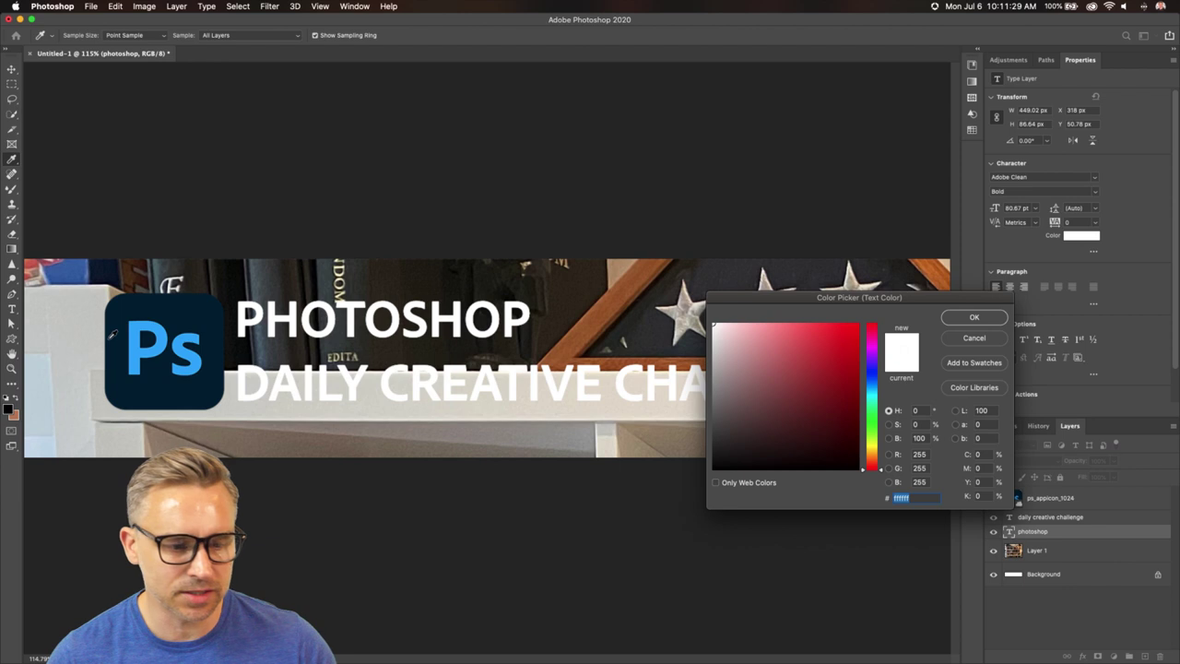
pyautogui.click(149, 344)
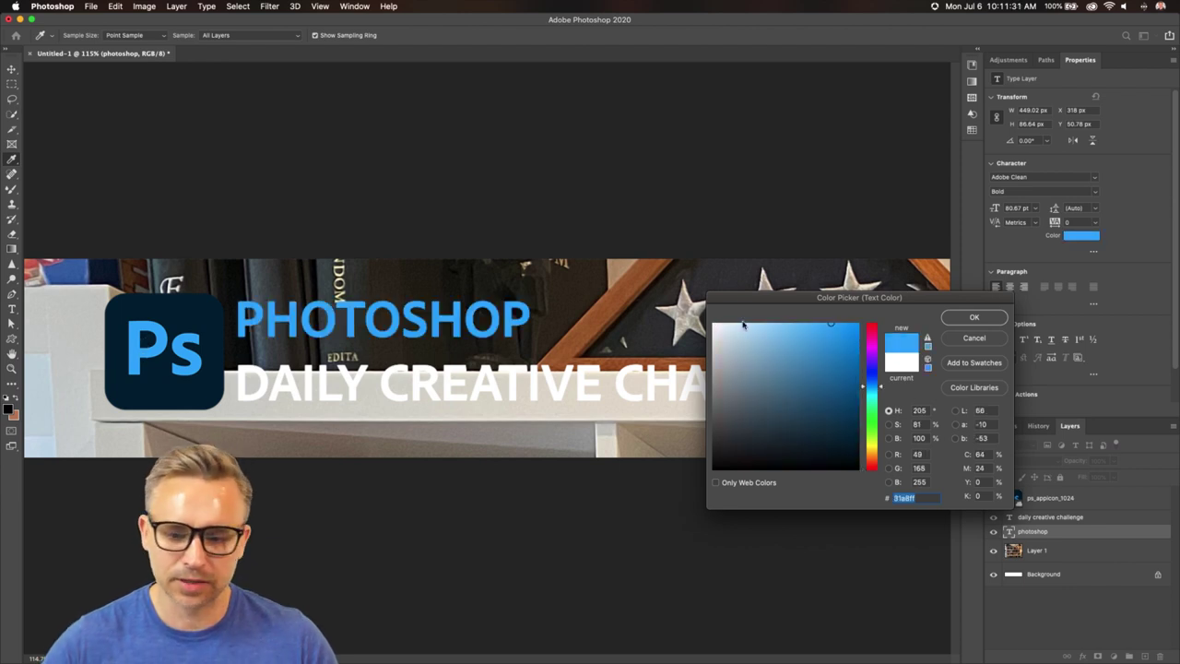
pyautogui.click(974, 317)
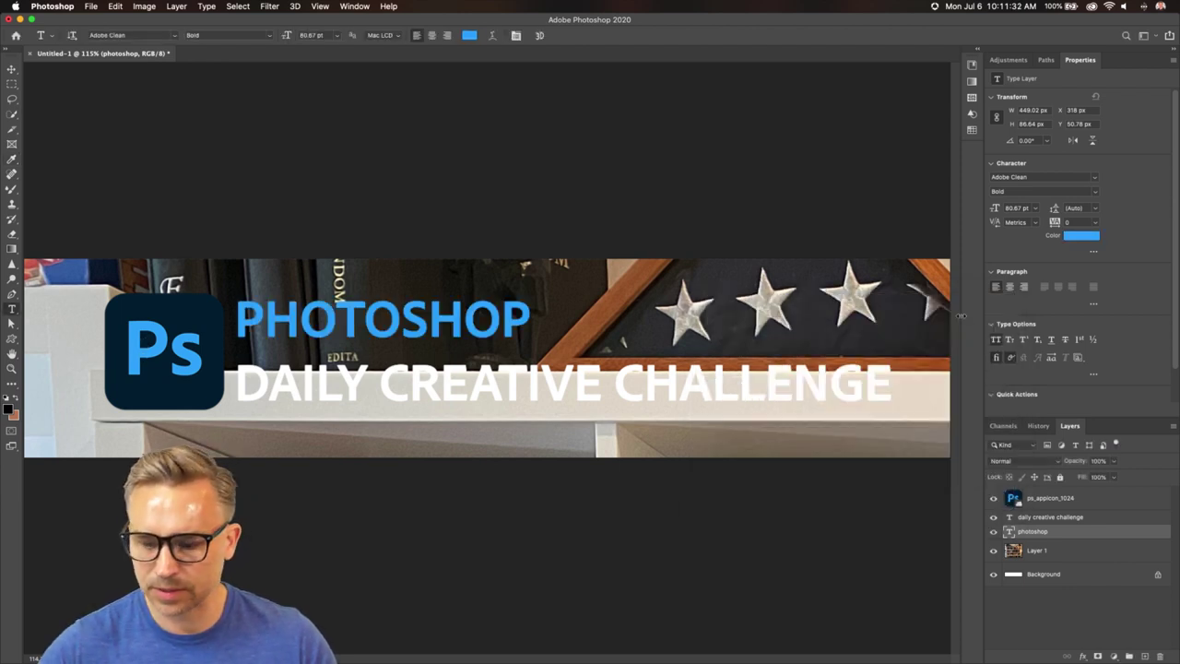
pyautogui.click(1038, 551)
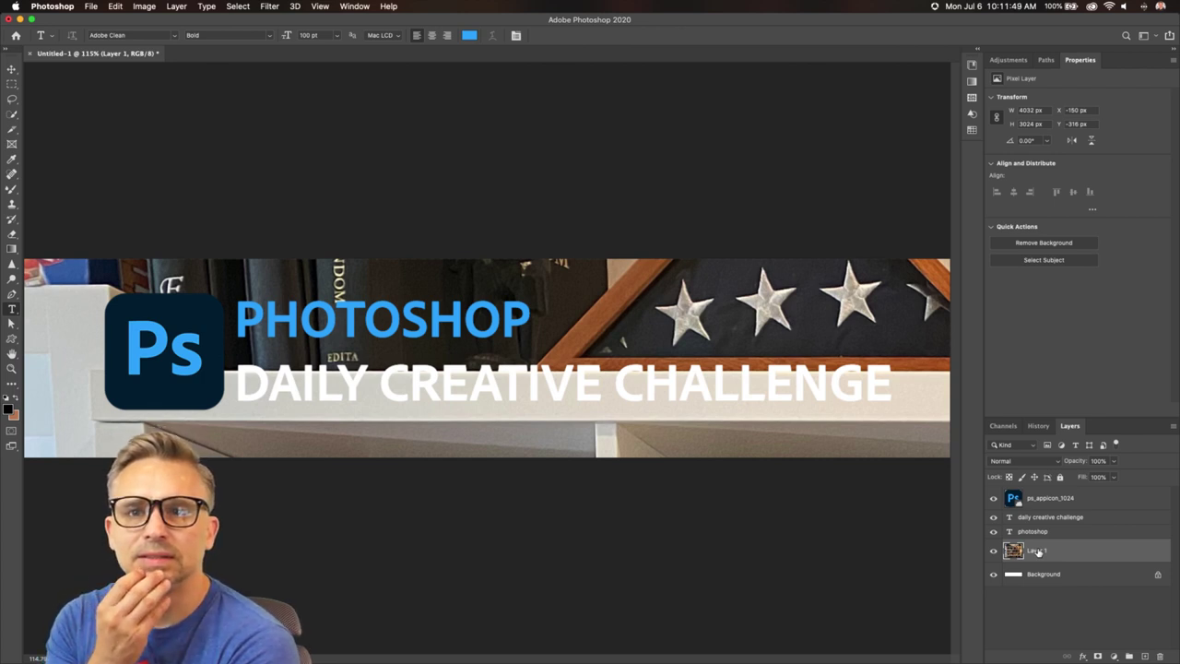
pyautogui.click(457, 222)
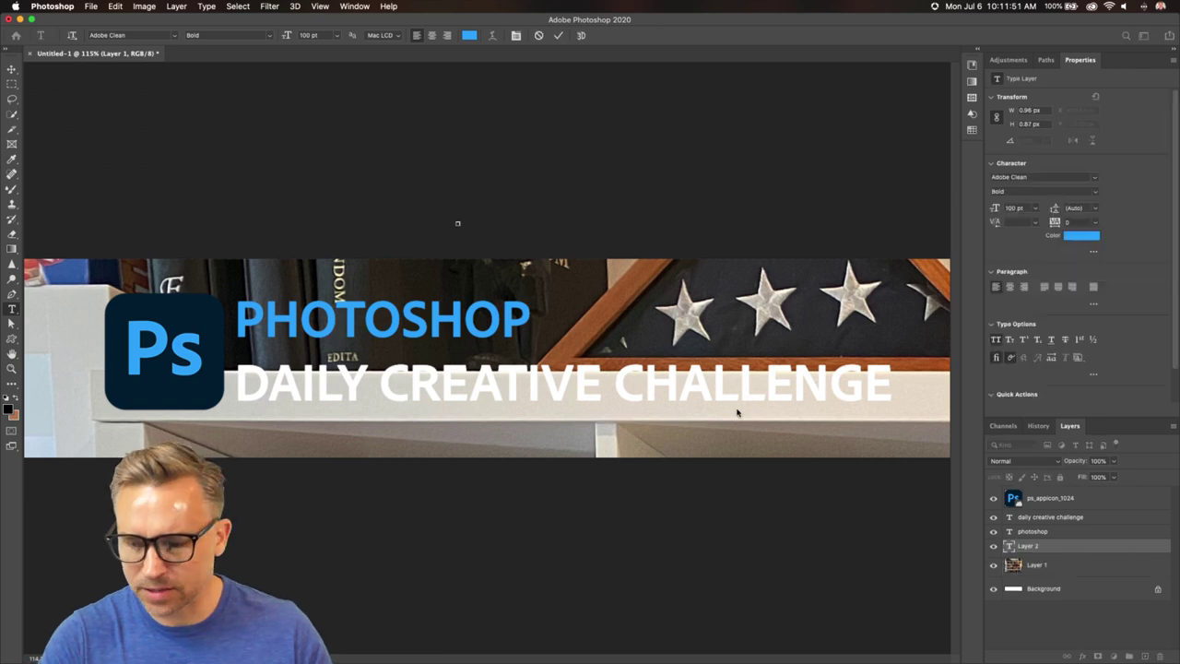
pyautogui.click(1050, 564)
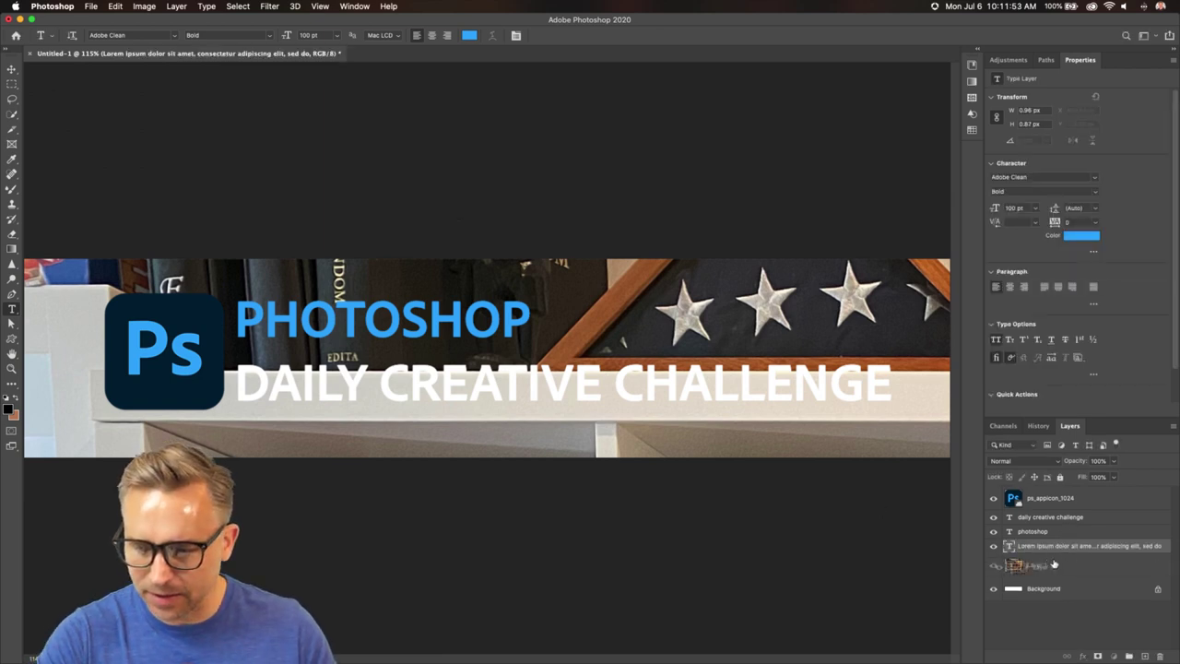
pyautogui.click(1066, 545)
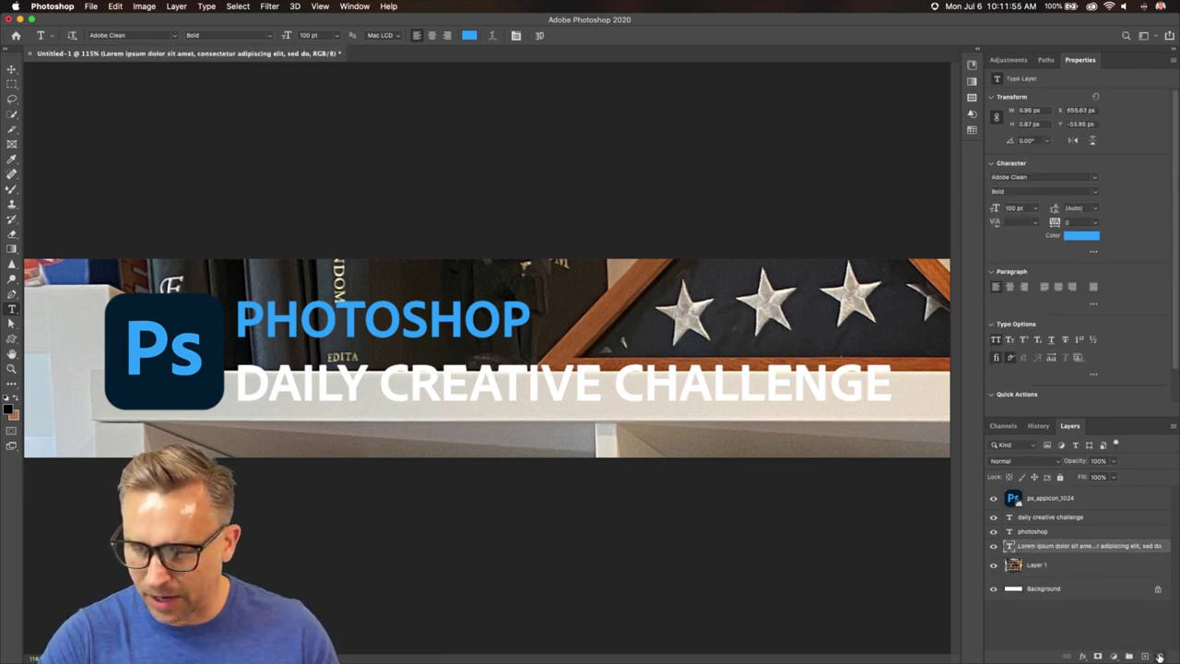
pyautogui.click(1159, 655)
pyautogui.press('super+minus')
pyautogui.press('super+minus')
pyautogui.press('super+minus')
pyautogui.press('super+minus')
pyautogui.press('super+minus')
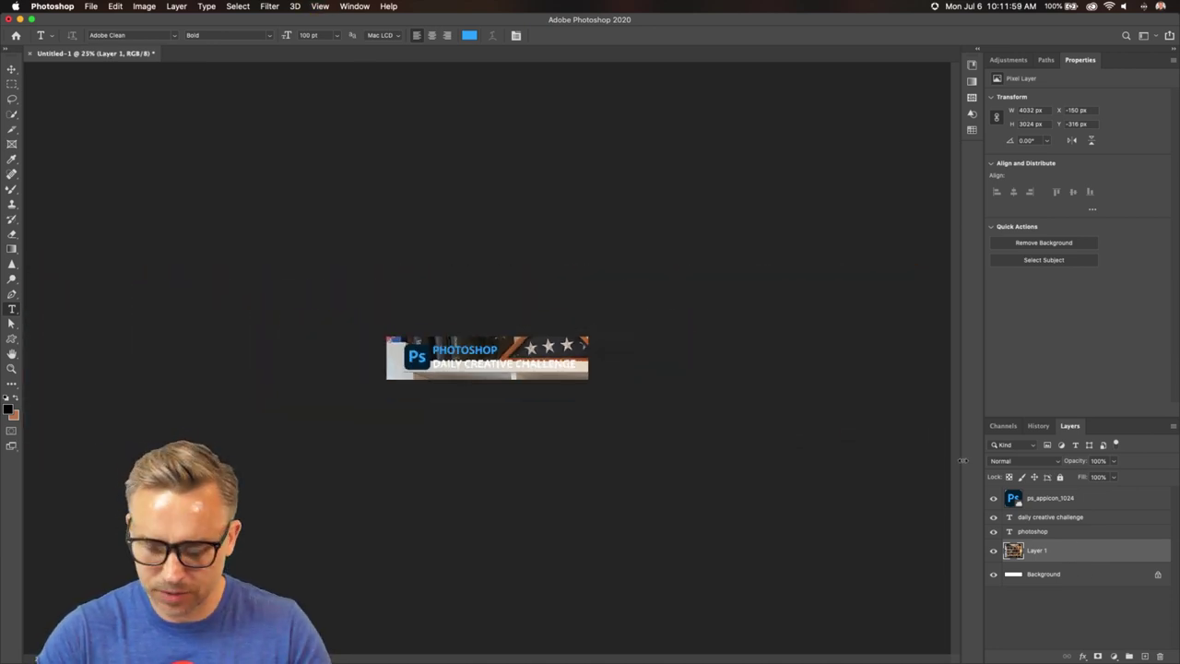
pyautogui.press('super+0')
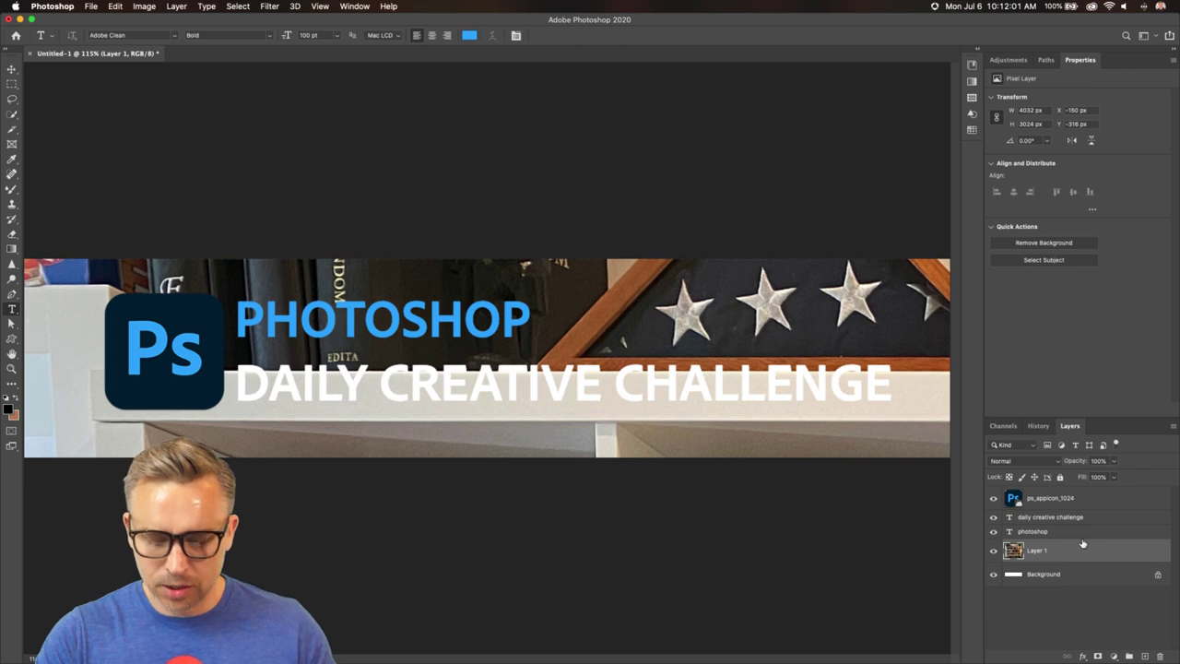
# Move the bookshelf photo up and left with Edit > Free Transform and commit it
pyautogui.press('super+t')
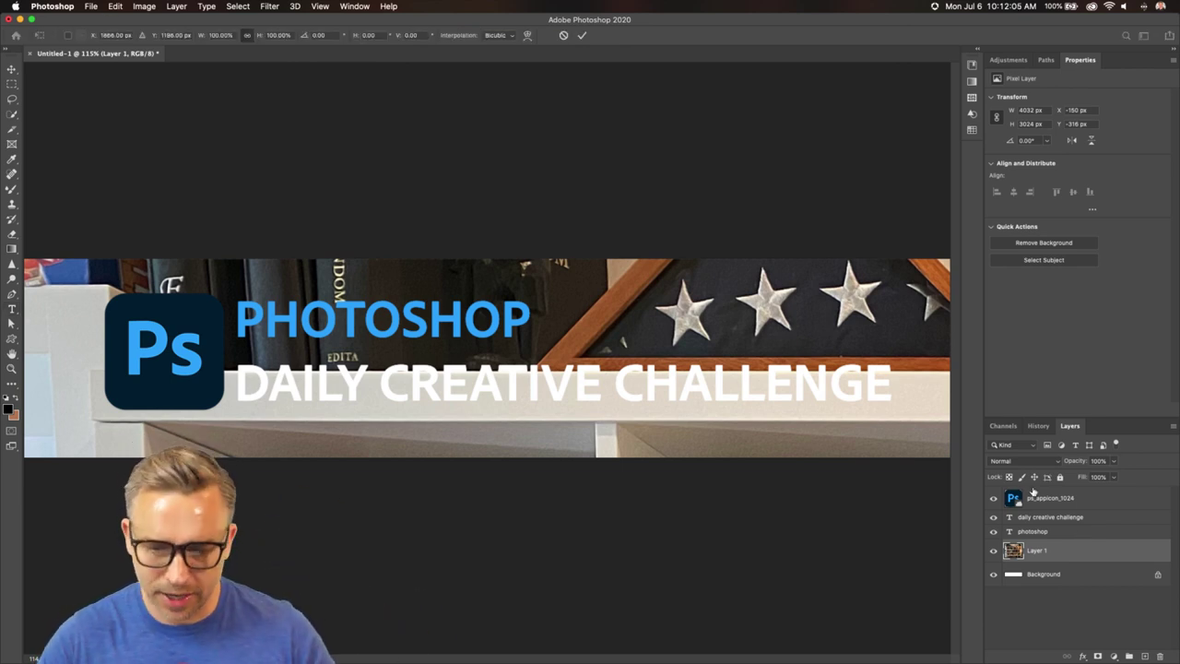
pyautogui.press('Escape')
pyautogui.click(114, 7)
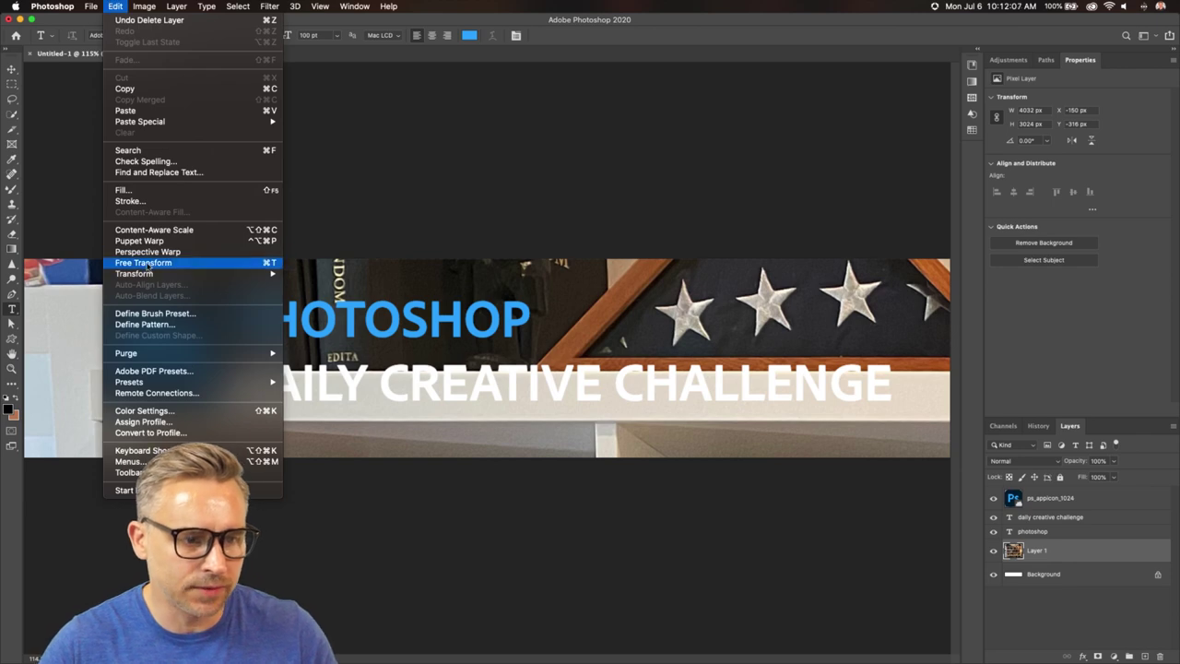
pyautogui.moveTo(146, 274)
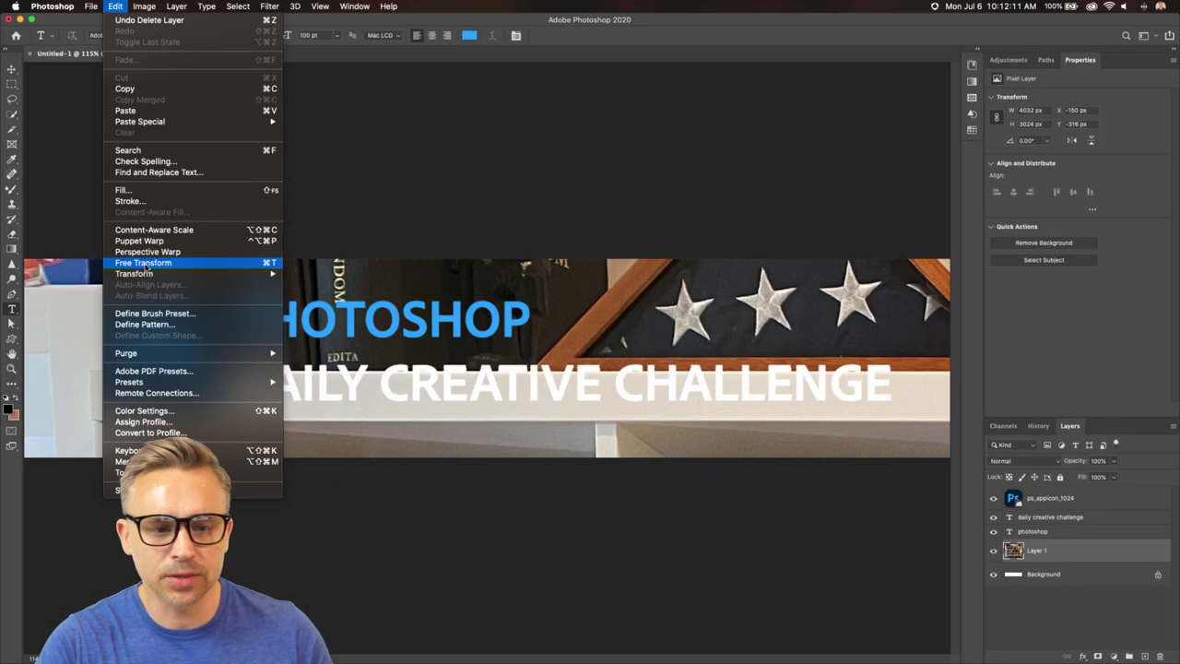
pyautogui.click(145, 267)
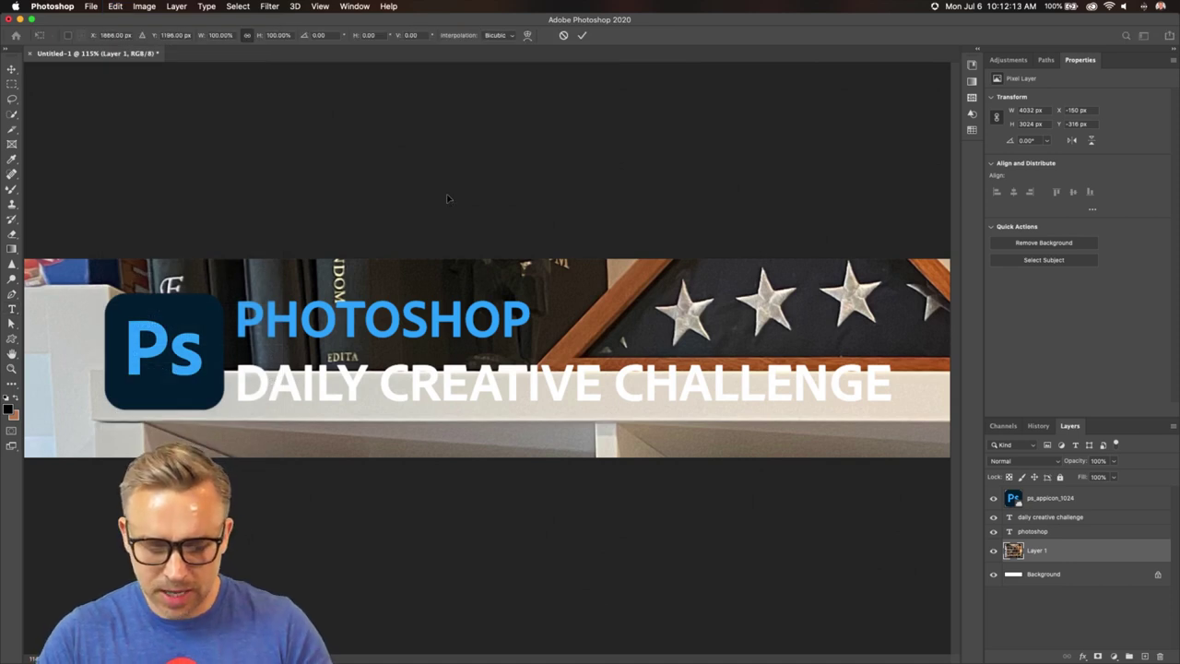
pyautogui.press('super+0')
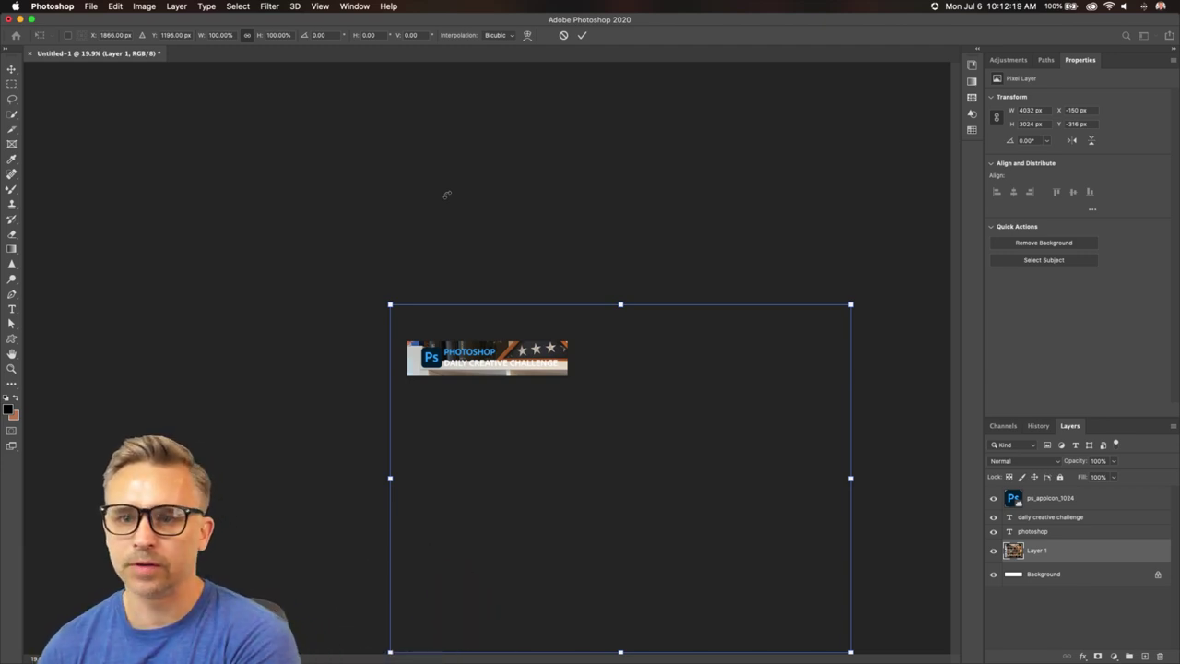
pyautogui.moveTo(561, 417); pyautogui.dragTo(496, 359)
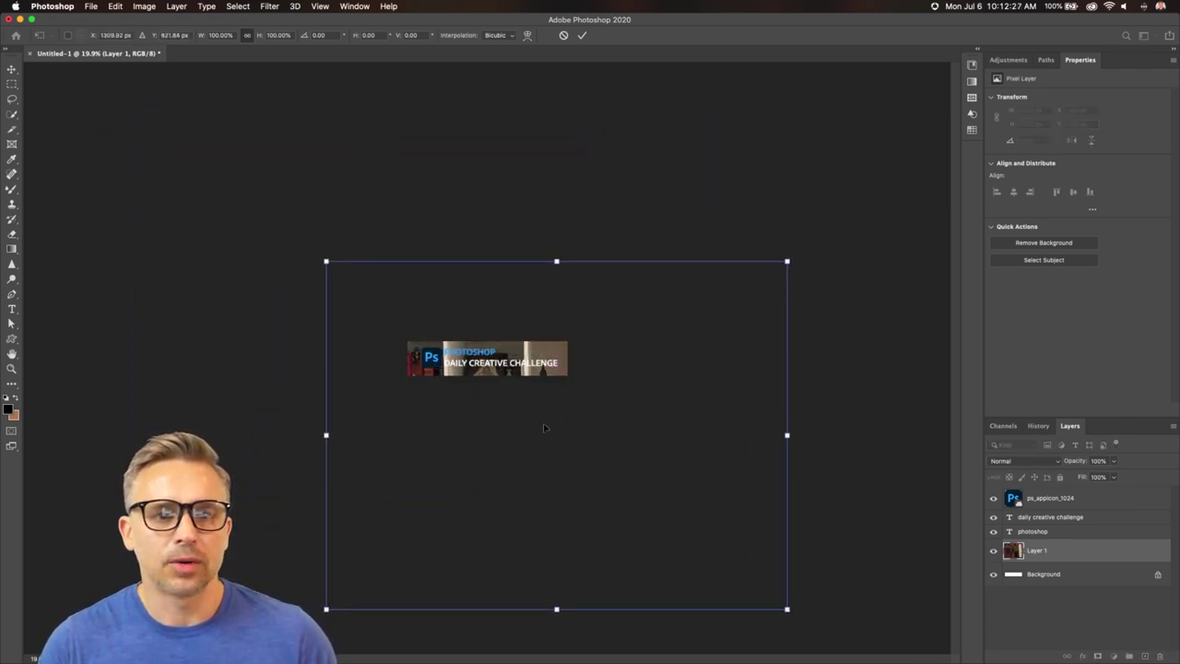
pyautogui.moveTo(533, 475); pyautogui.dragTo(463, 413)
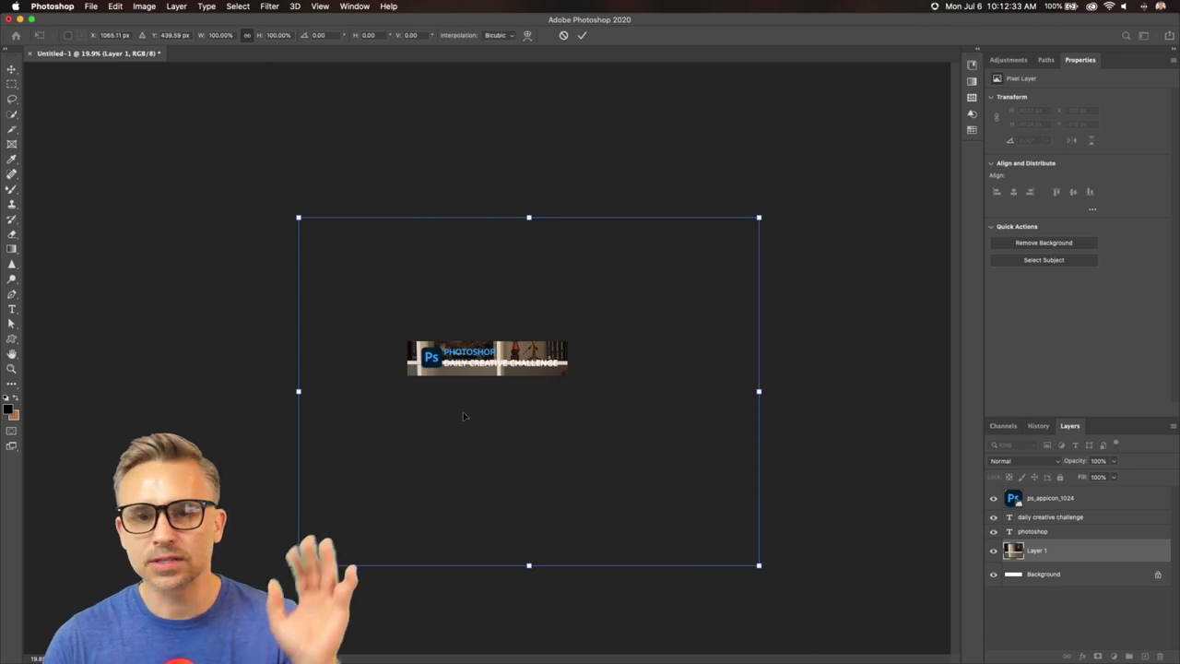
pyautogui.press('Return')
pyautogui.press('t')
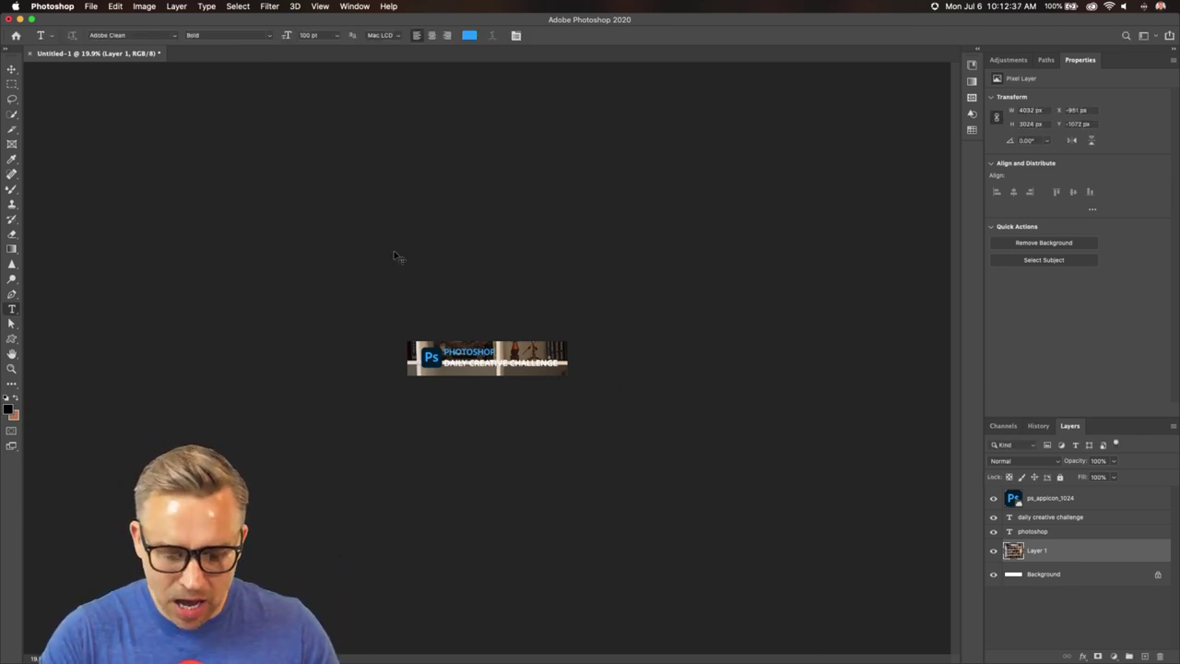
# Scale the bookshelf photo down to about 37% from its corner and reposition it
pyautogui.press('super+t')
pyautogui.moveTo(298, 215); pyautogui.dragTo(569, 422)
pyautogui.moveTo(656, 505); pyautogui.dragTo(445, 381)
pyautogui.press('super+equal')
pyautogui.press('super+equal')
pyautogui.press('super+equal')
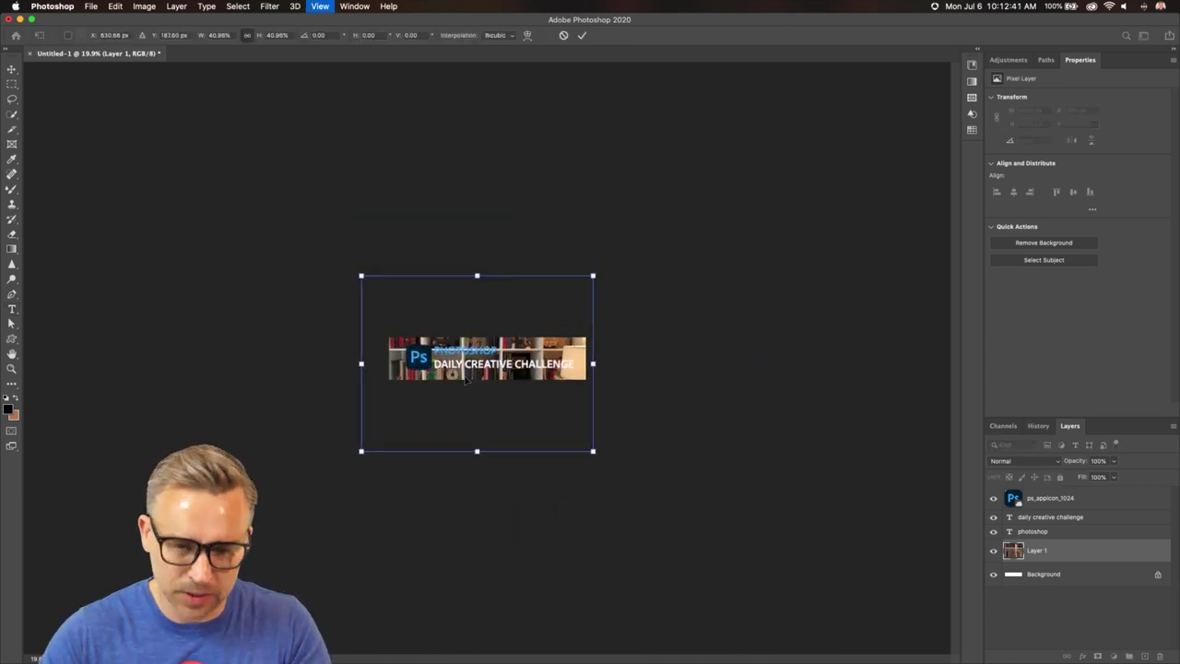
pyautogui.moveTo(230, 547); pyautogui.dragTo(270, 505)
pyautogui.press('super+equal')
pyautogui.press('super+equal')
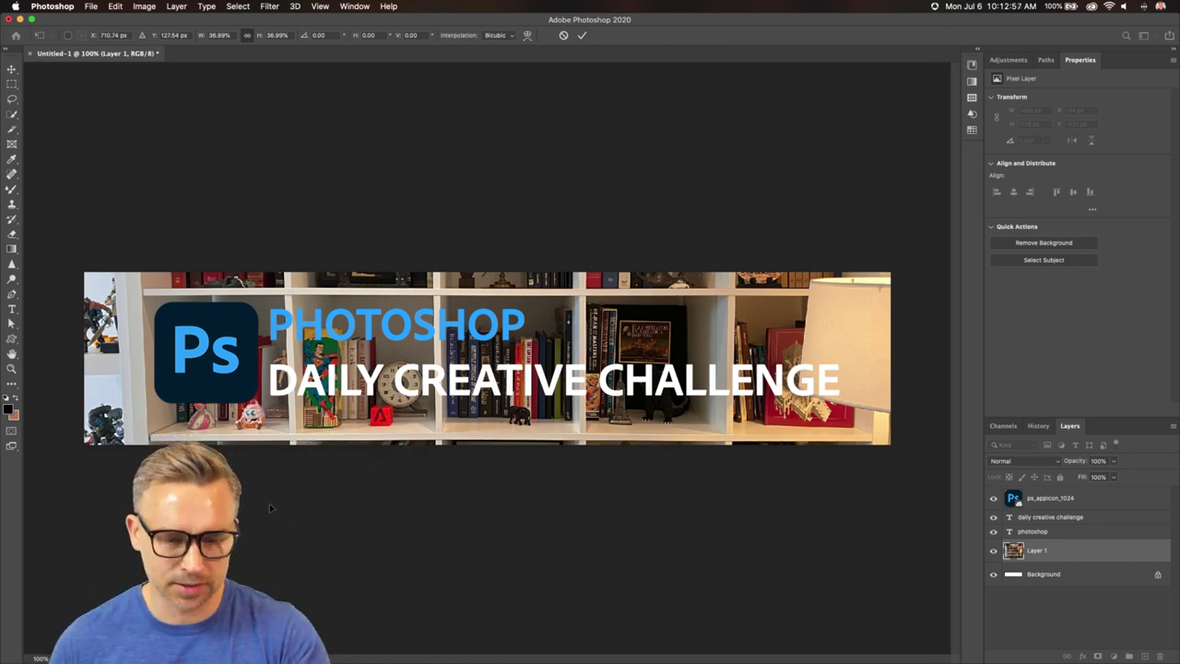
# Cancel the resize, restore the photo's position, and convert Layer 1 to a smart object
pyautogui.press('Escape')
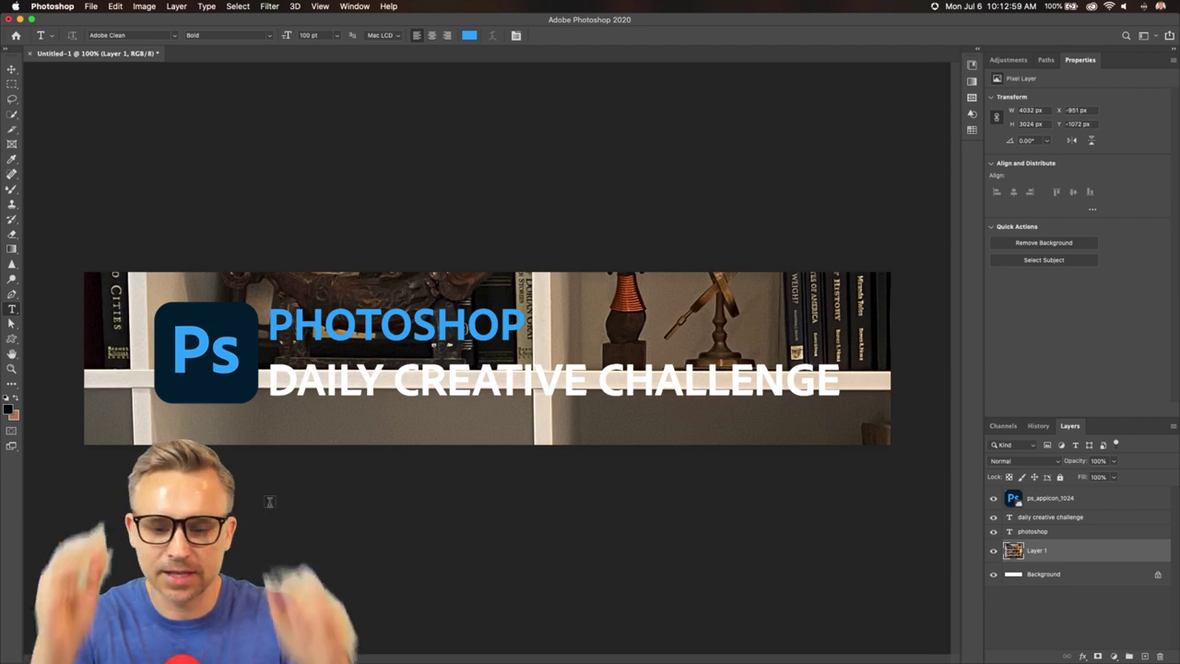
pyautogui.press('super+z')
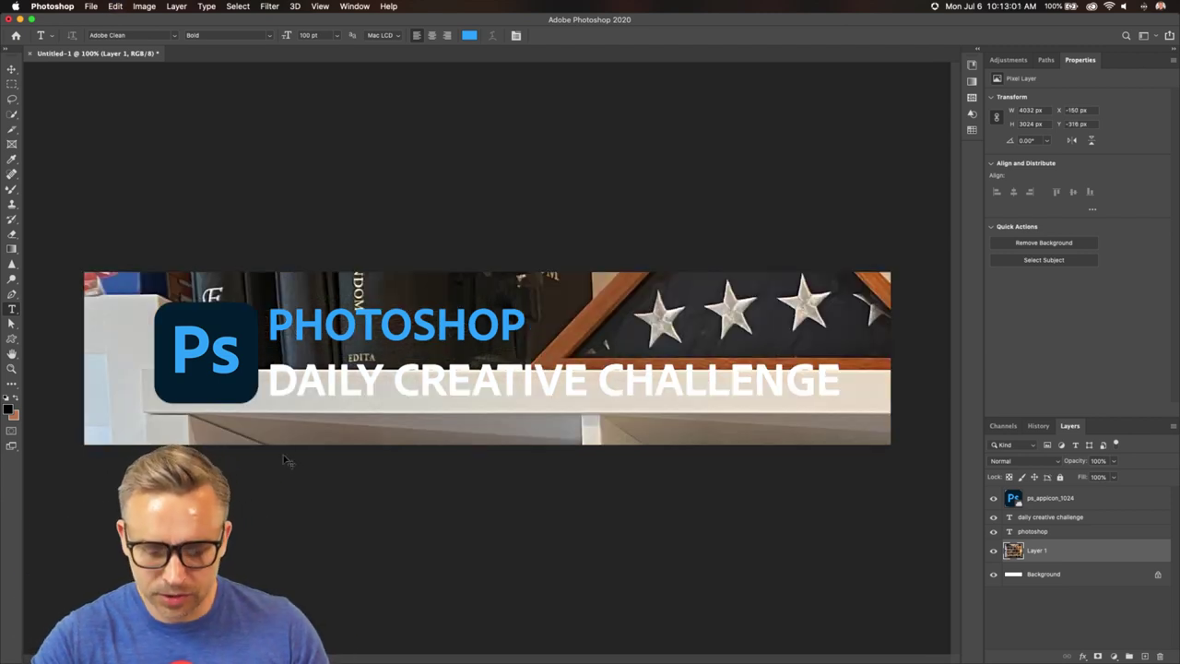
pyautogui.doubleClick(1120, 61)
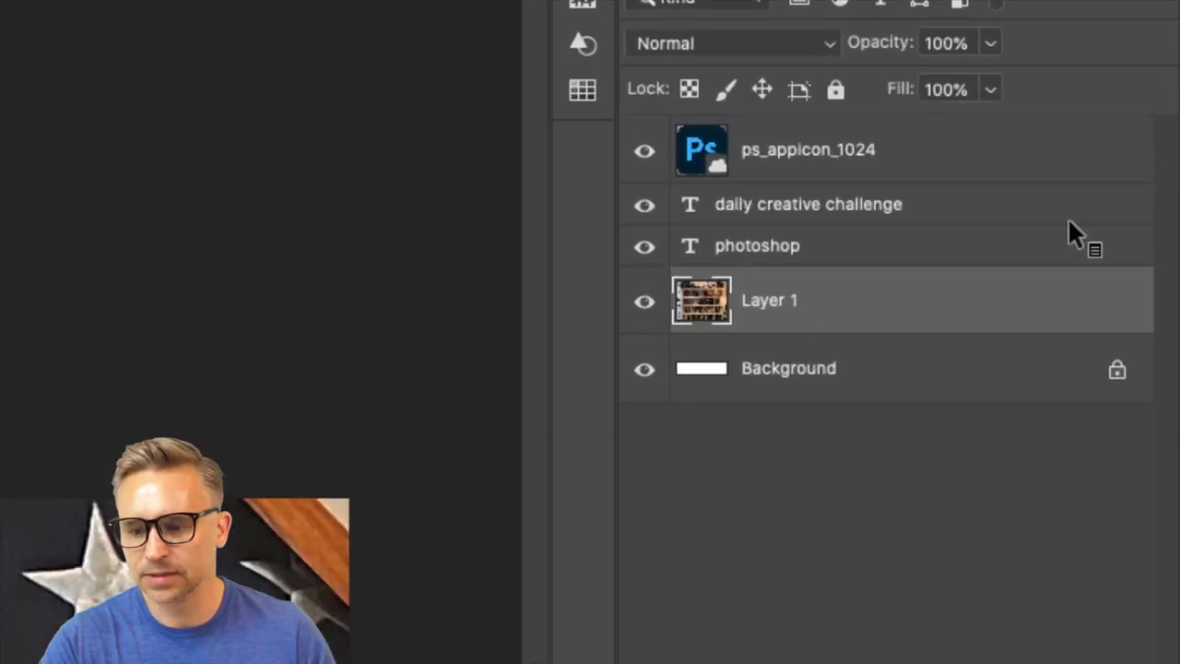
pyautogui.rightClick(1024, 229)
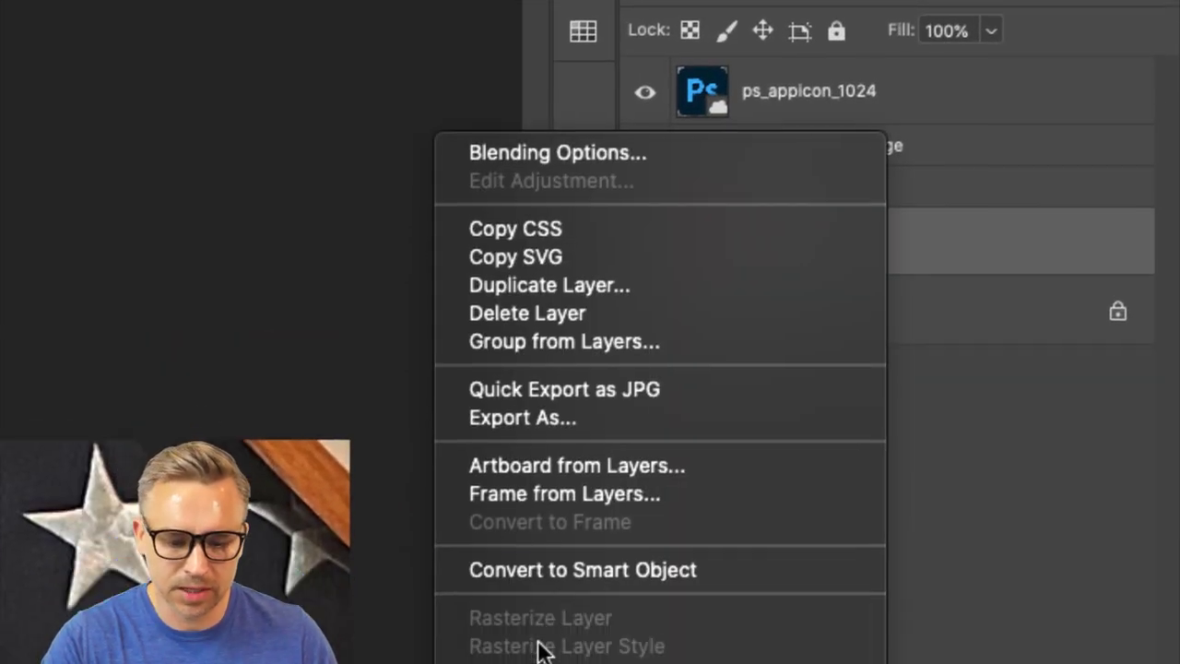
pyautogui.click(623, 574)
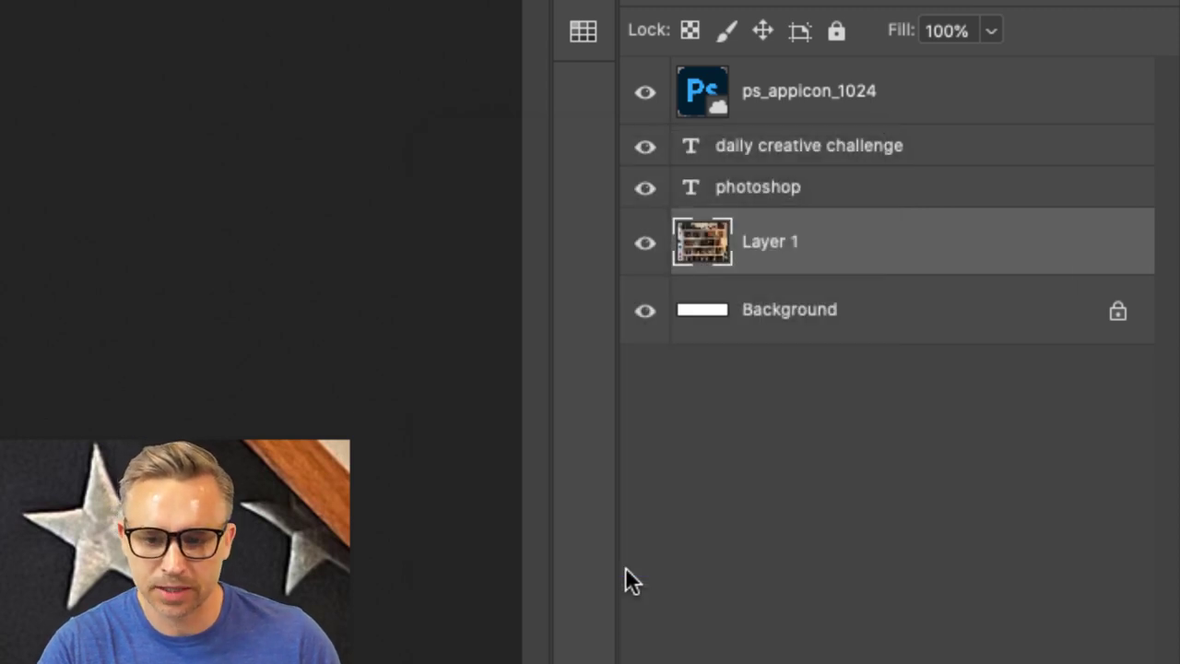
# Rename the smart object layer to 'bookshelf'
pyautogui.doubleClick(758, 241)
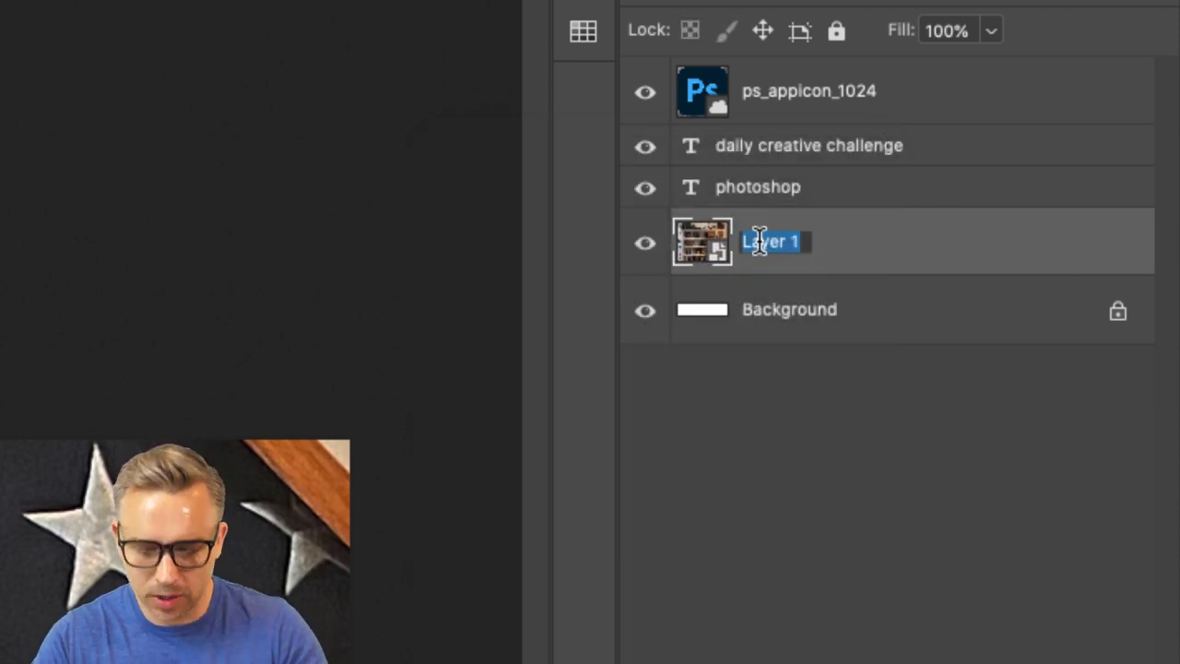
pyautogui.write('bookshelf')
pyautogui.press('Return')
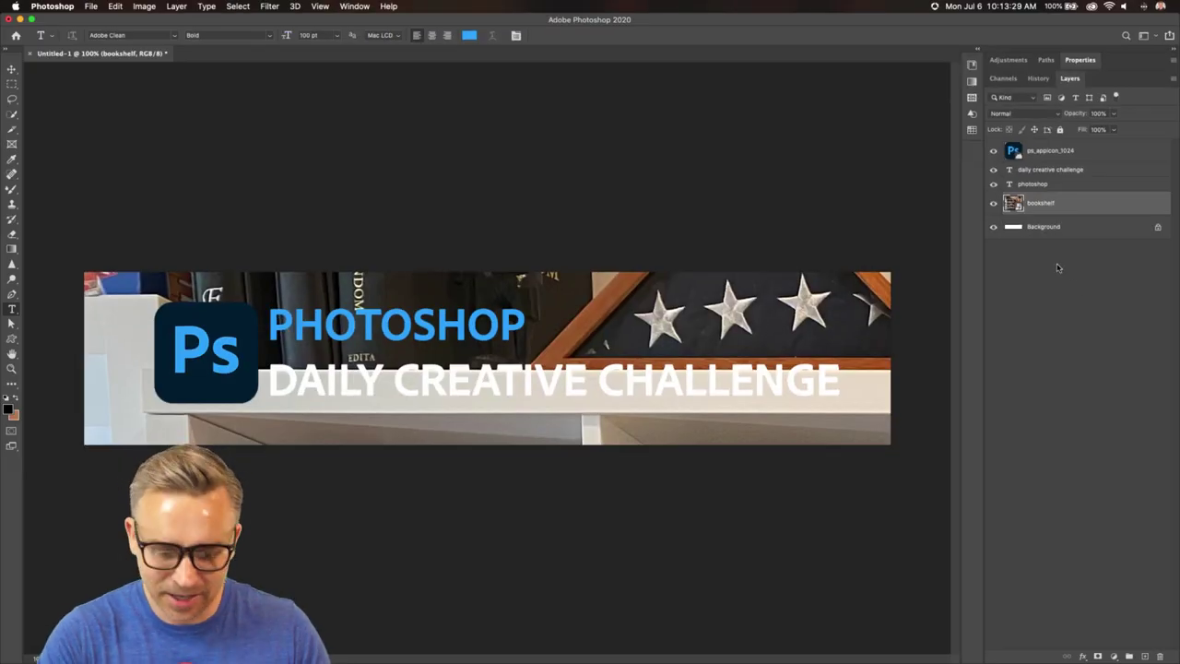
pyautogui.press('super+t')
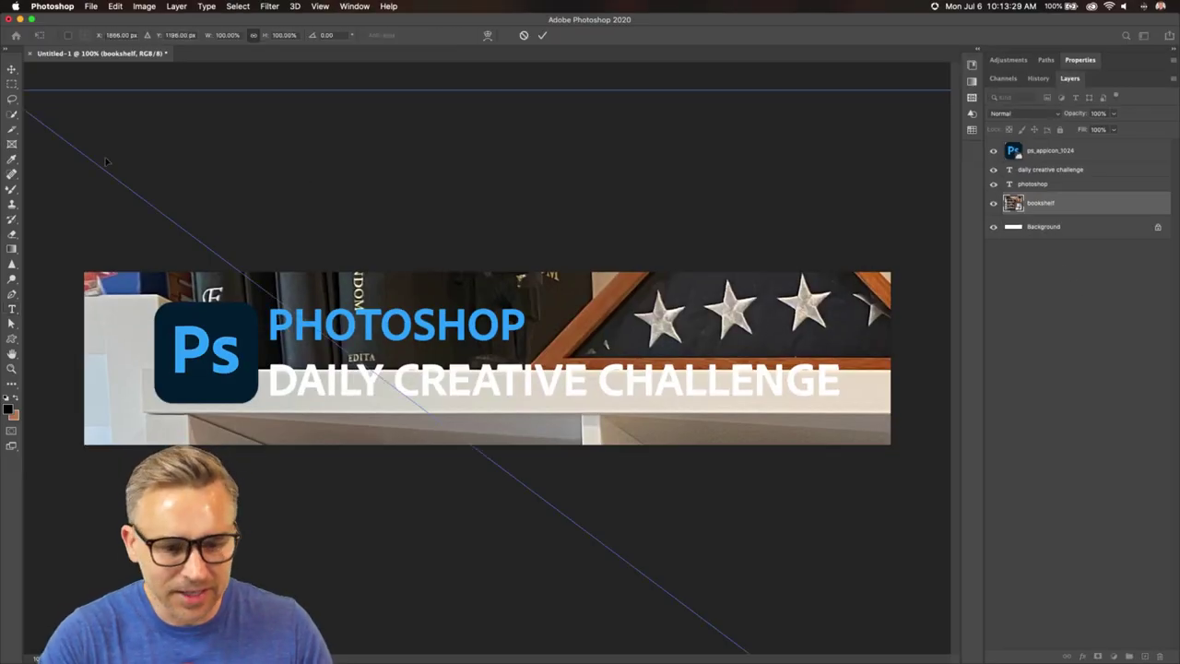
# Scale the bookshelf smart object to 40% width and height in Free Transform
pyautogui.moveTo(93, 182); pyautogui.dragTo(425, 206)
pyautogui.moveTo(311, 139); pyautogui.dragTo(147, 182)
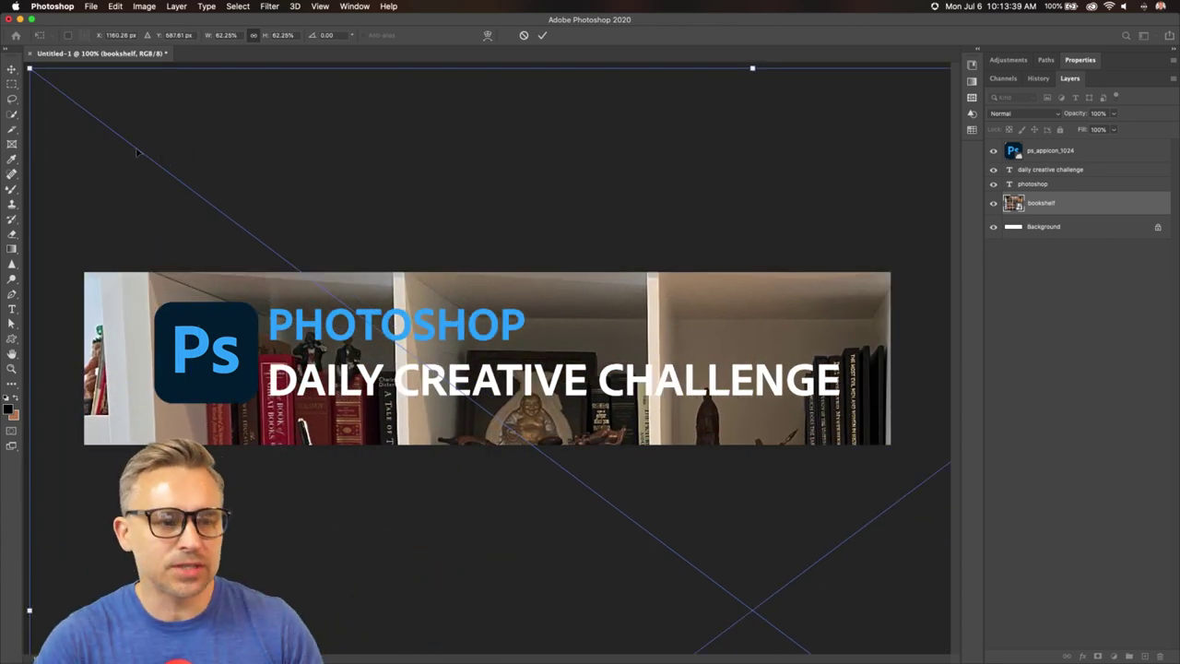
pyautogui.moveTo(29, 68); pyautogui.dragTo(9, 118)
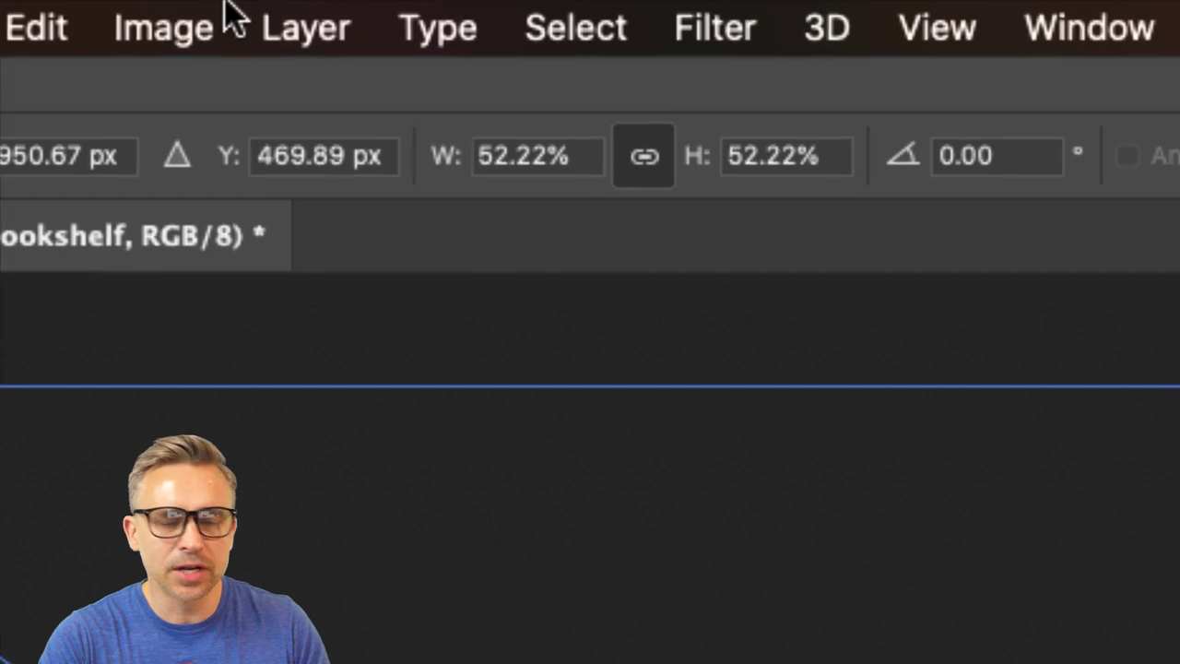
pyautogui.click(638, 184)
pyautogui.doubleClick(638, 182)
pyautogui.write('100')
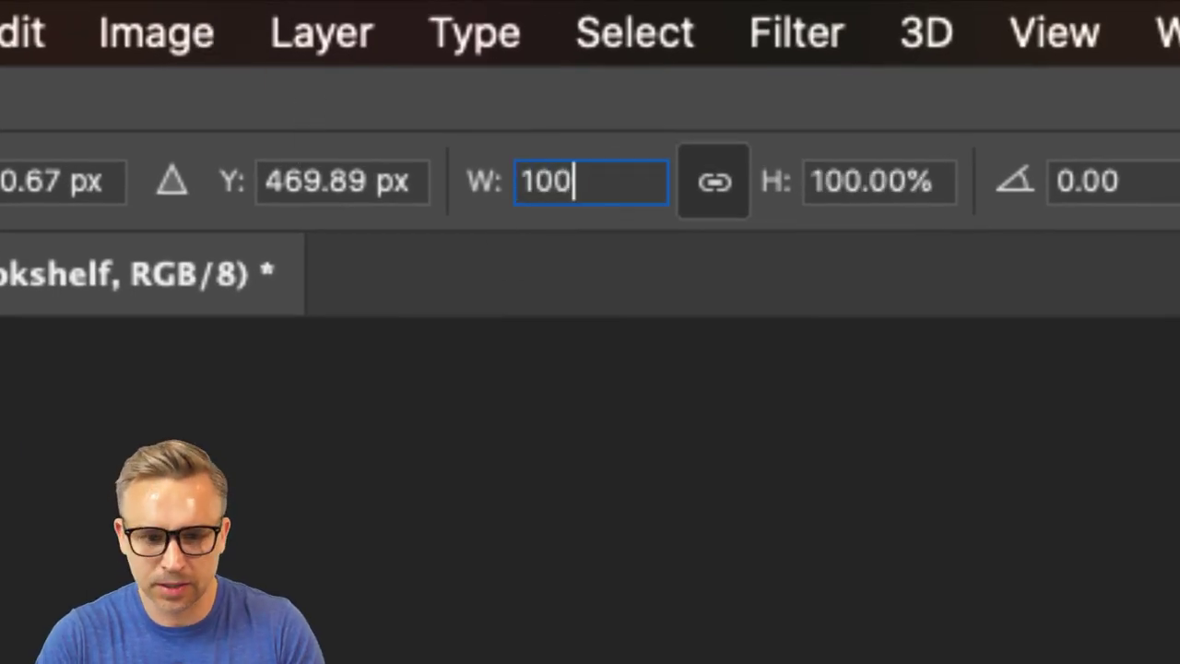
pyautogui.press('BackSpace')
pyautogui.press('BackSpace')
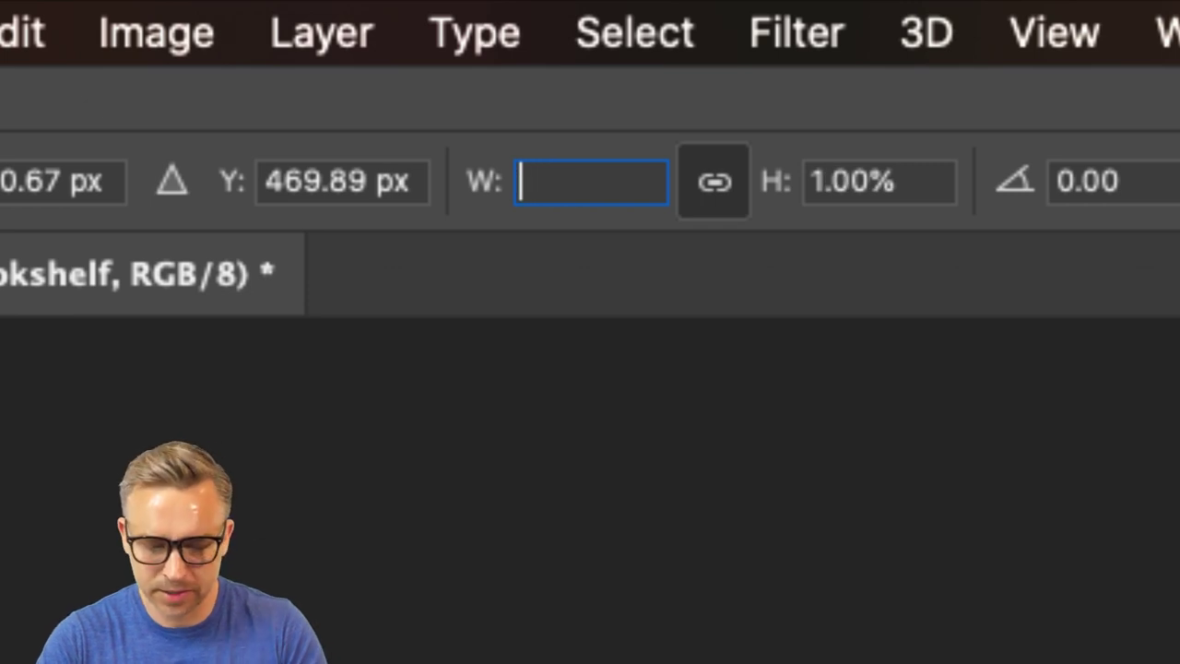
pyautogui.write('40')
pyautogui.press('Return')
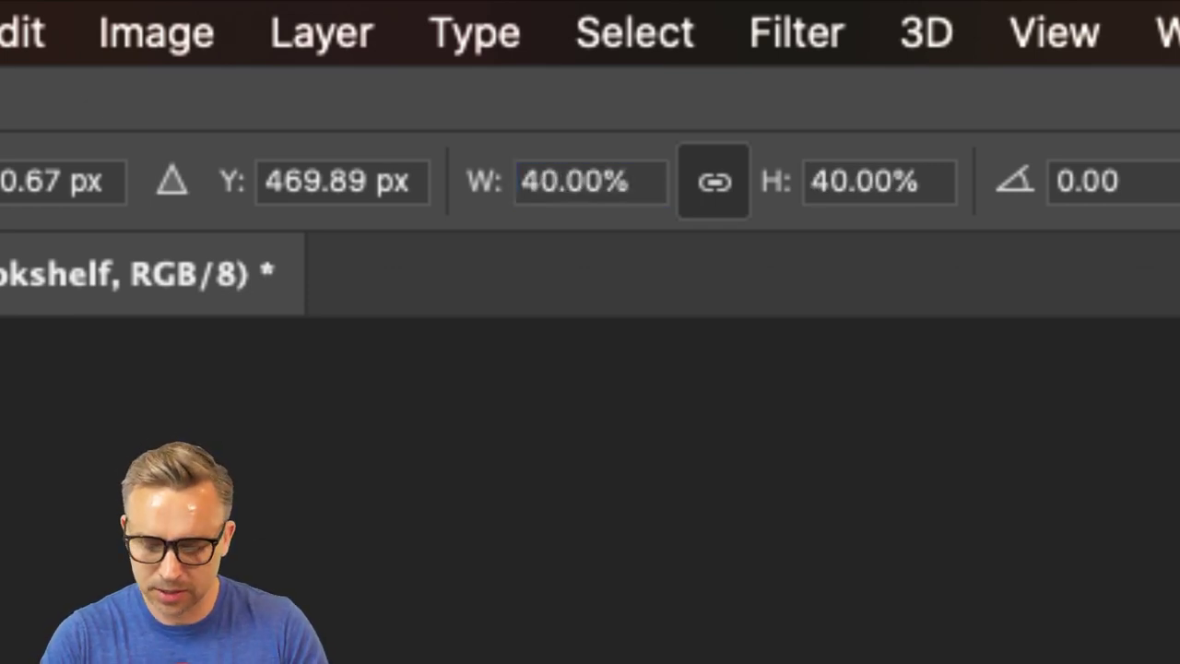
# Drag the scaled bookshelf into place behind the banner text and commit the transform
pyautogui.press('super+minus')
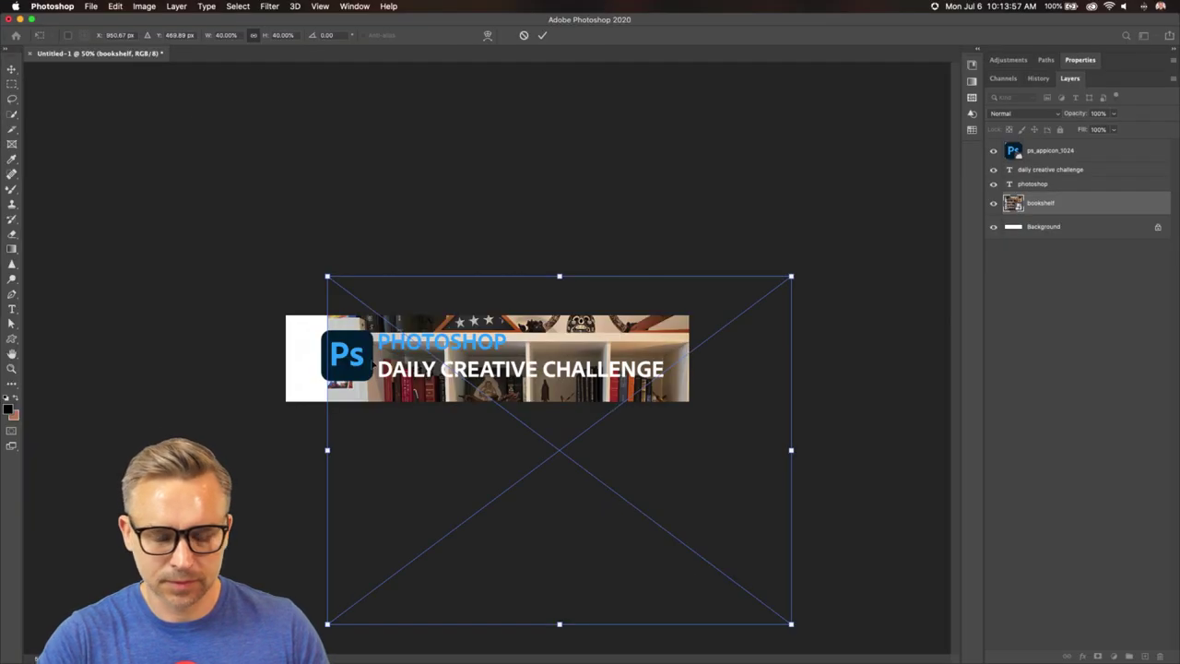
pyautogui.moveTo(386, 397); pyautogui.dragTo(300, 275)
pyautogui.moveTo(245, 157)
pyautogui.mouseDown()
pyautogui.moveTo(249, 182)
pyautogui.moveTo(227, 167)
pyautogui.mouseUp()
pyautogui.moveTo(290, 410); pyautogui.dragTo(293, 440)
pyautogui.press('Return')
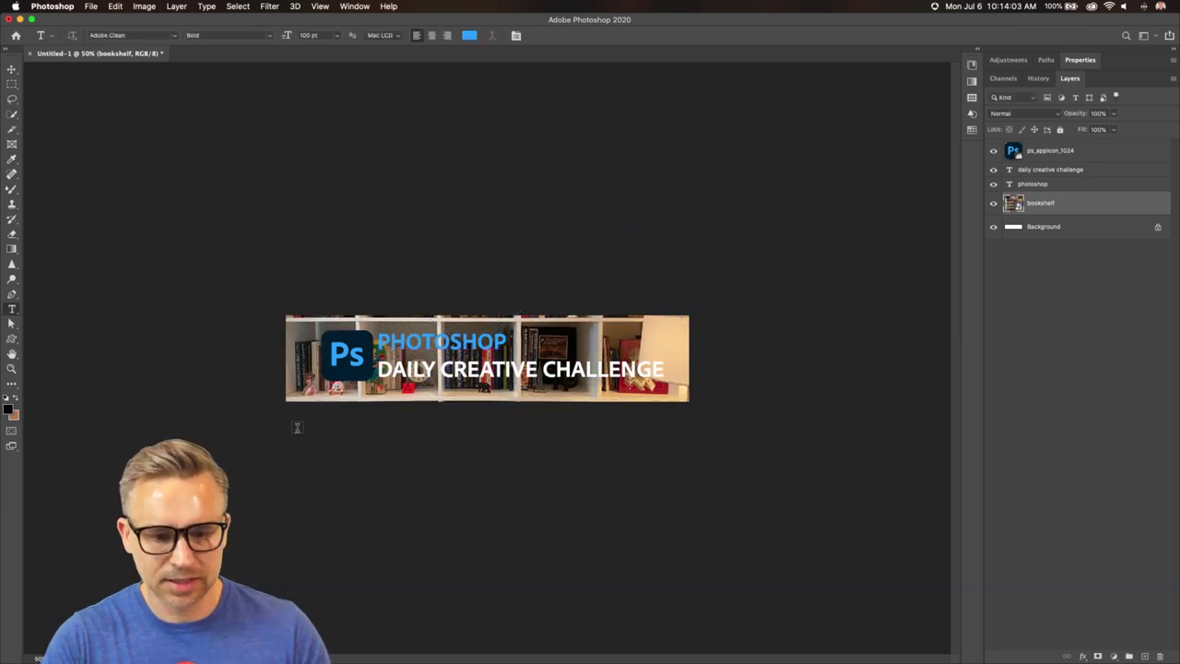
# At 100% zoom, slide the bookshelf photo right behind the text with the Move tool
pyautogui.press('super+1')
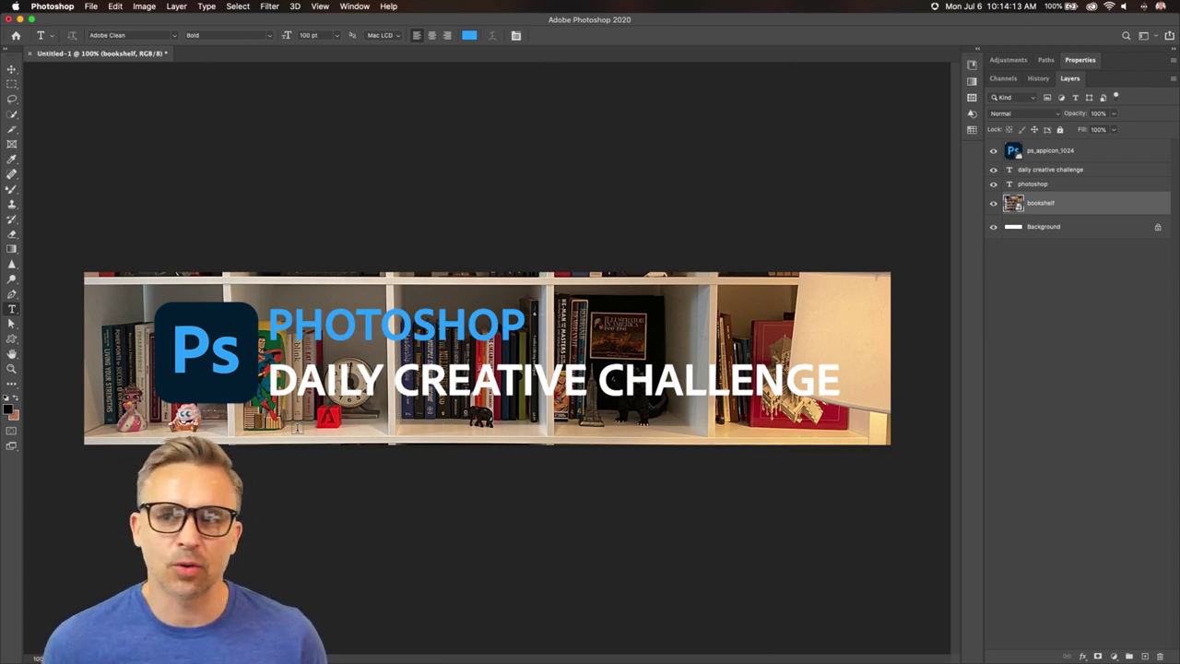
pyautogui.click(11, 69)
pyautogui.moveTo(297, 380); pyautogui.dragTo(354, 355)
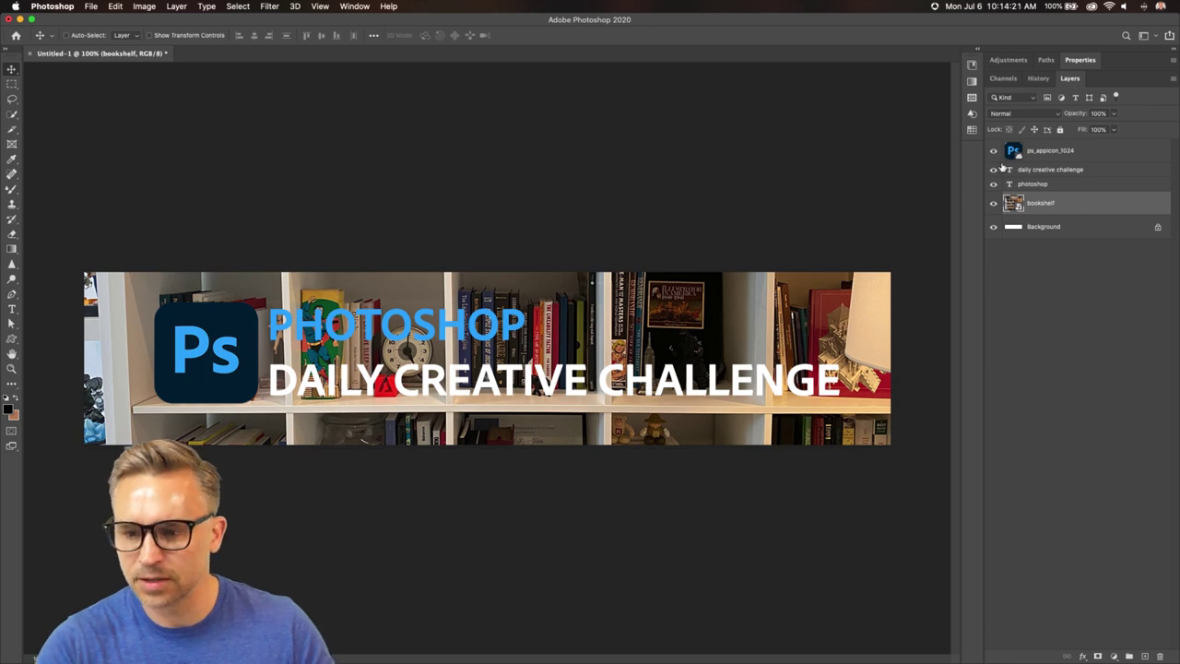
# Hide the logo and text layers and apply Image > Reveal All to show the whole photo
pyautogui.click(991, 151)
pyautogui.moveTo(330, 413); pyautogui.dragTo(315, 464)
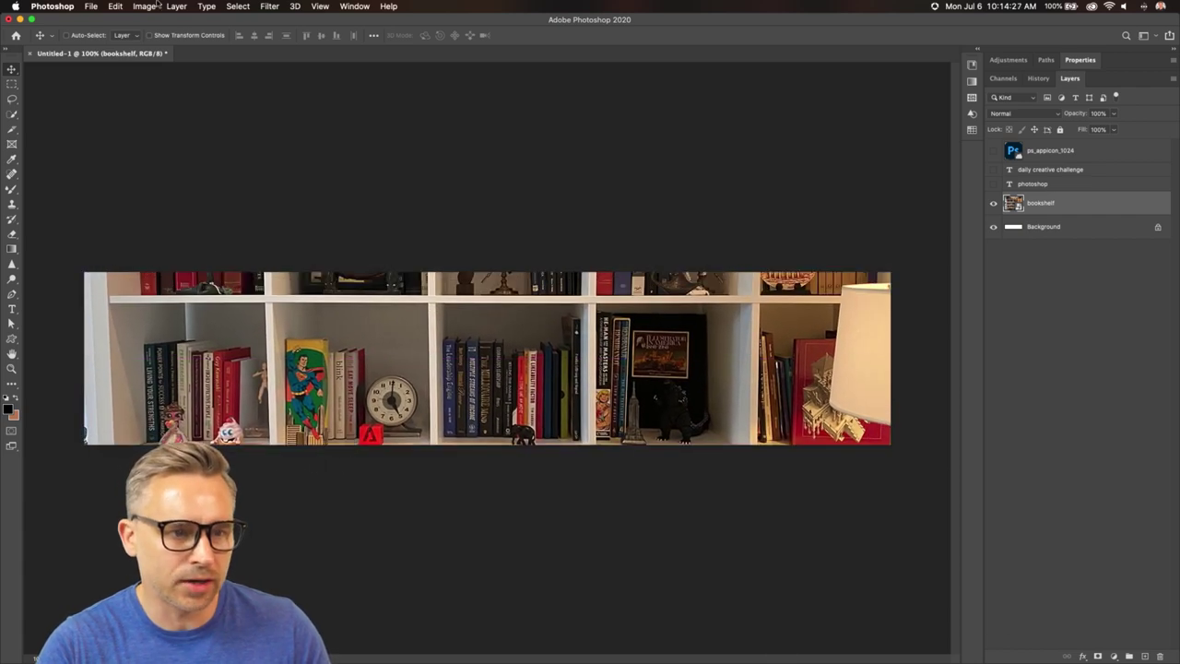
pyautogui.click(143, 6)
pyautogui.click(155, 150)
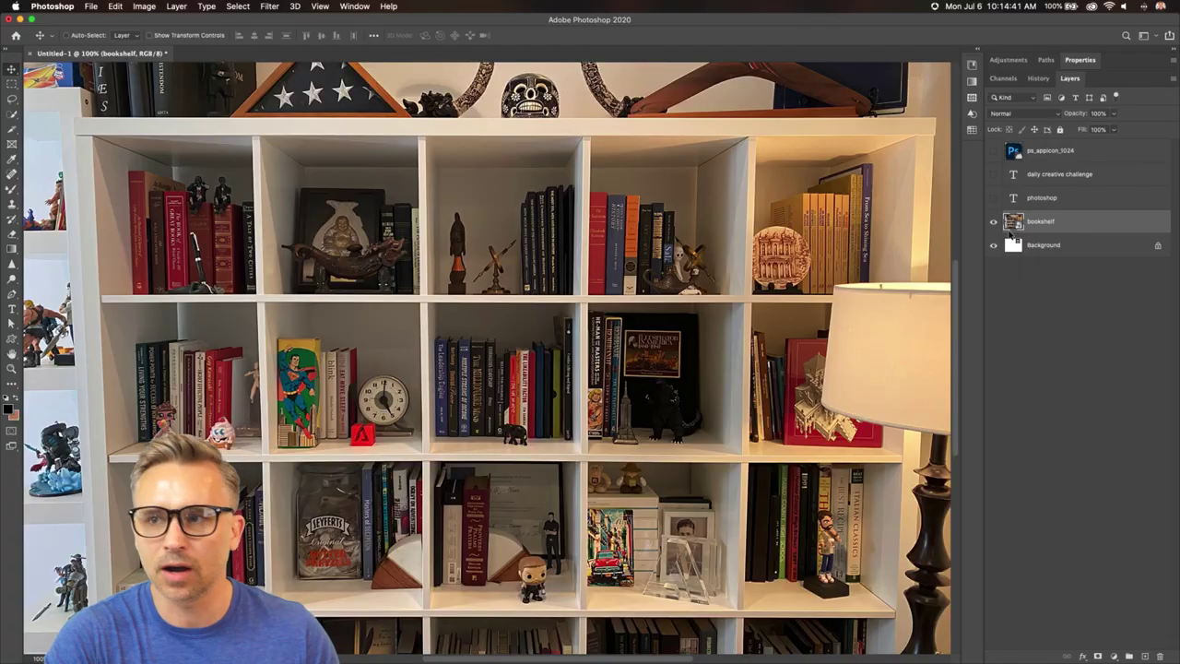
# Open Filter > Camera Raw Filter on the bookshelf photo and scroll back to Basic
pyautogui.click(276, 6)
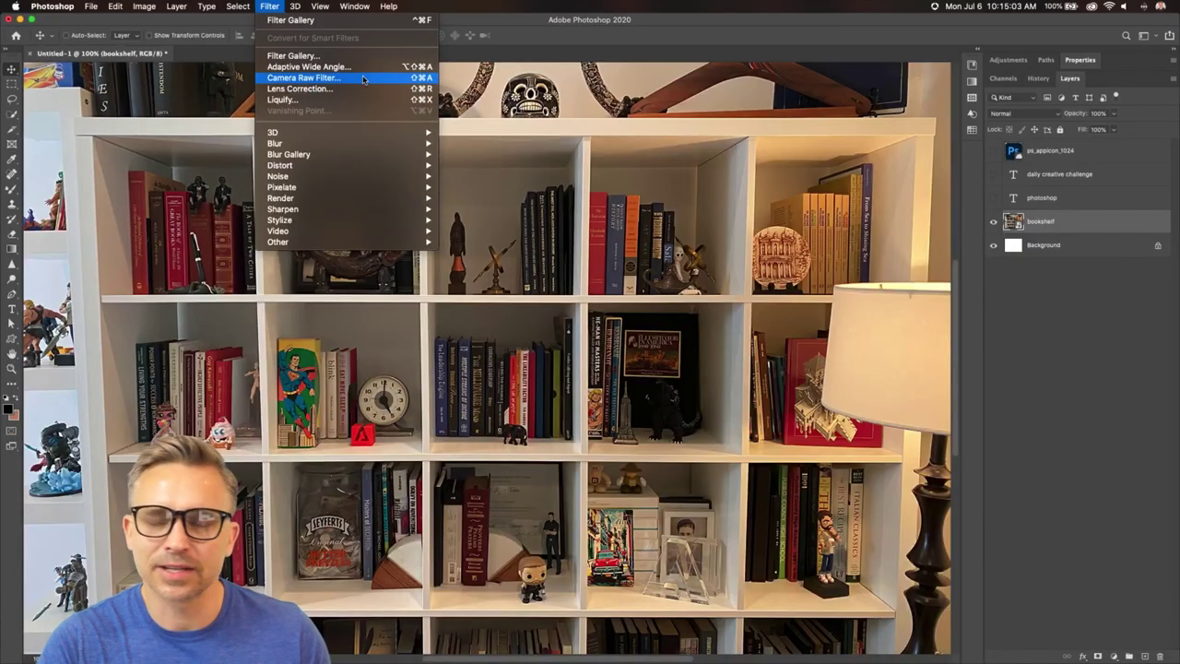
pyautogui.click(363, 79)
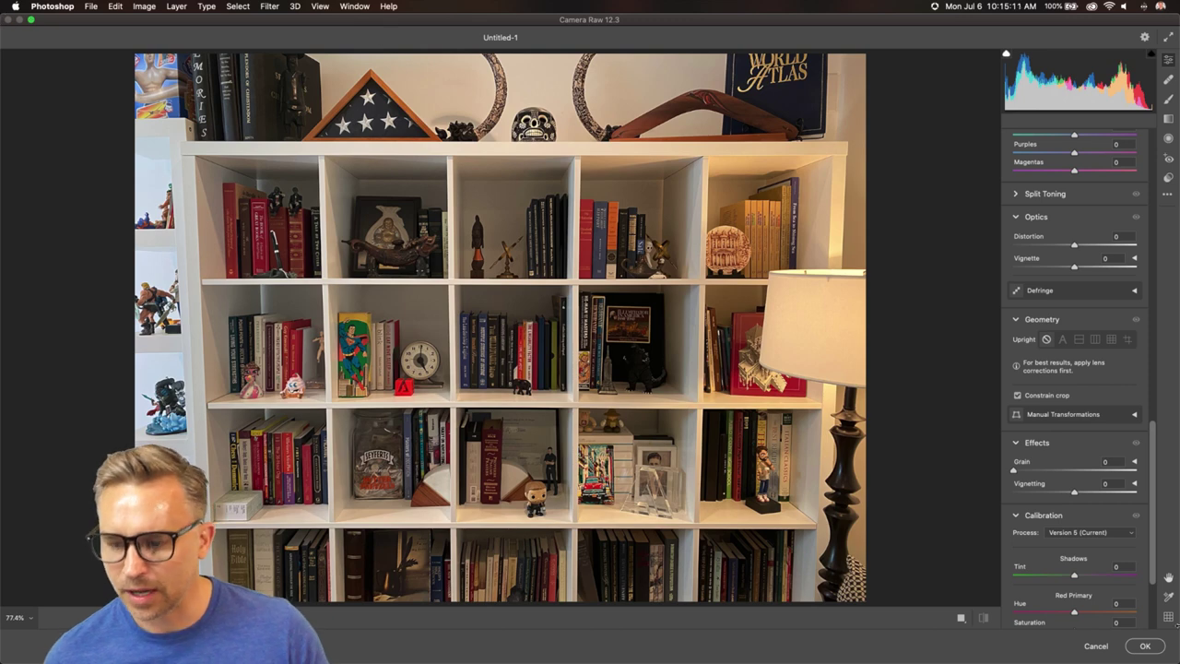
pyautogui.moveTo(1153, 474); pyautogui.dragTo(1137, 39)
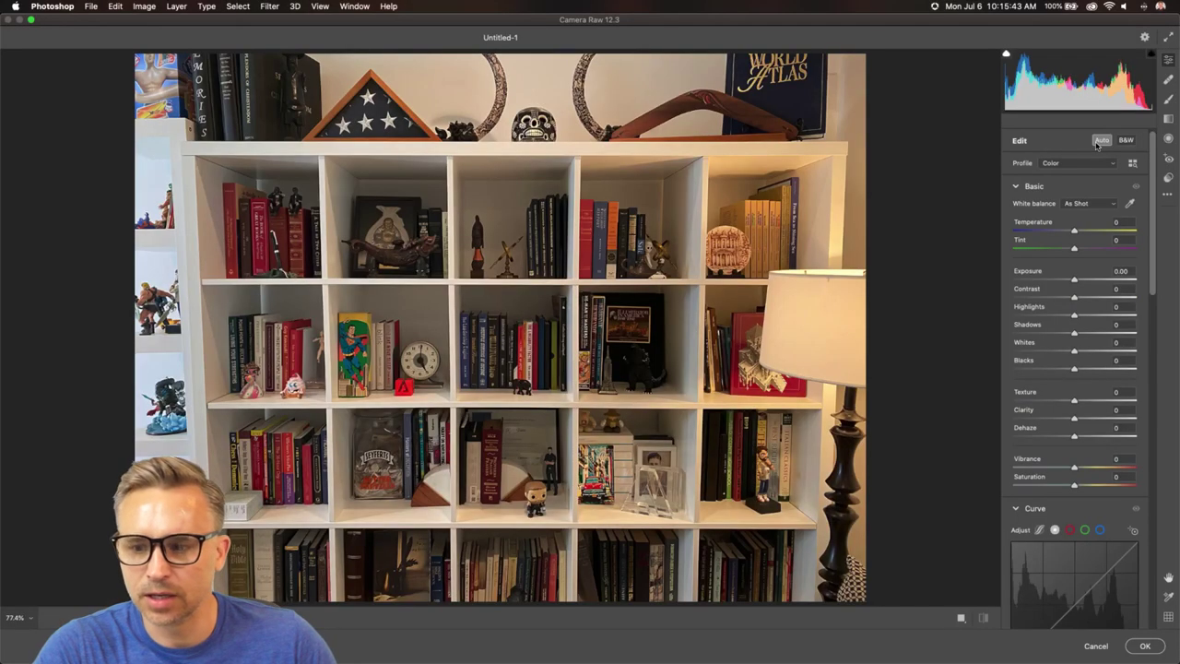
# Apply Camera Raw's Auto tone correction to the bookshelf photo
pyautogui.click(1098, 143)
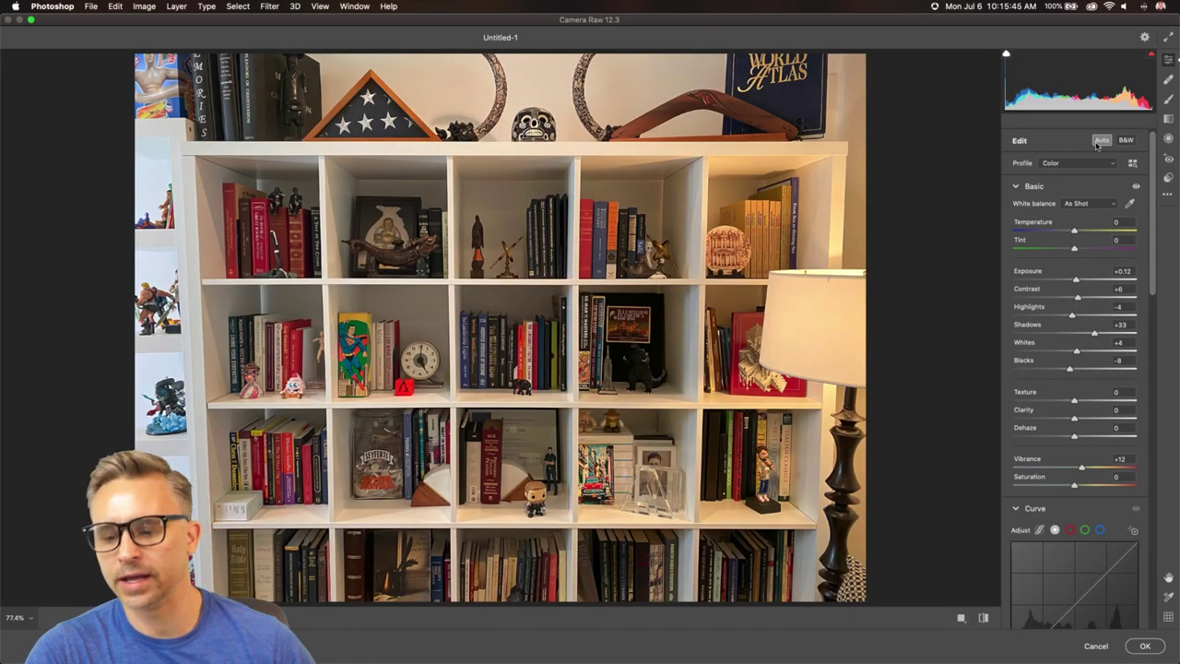
pyautogui.scroll(-5, 1069, 332)
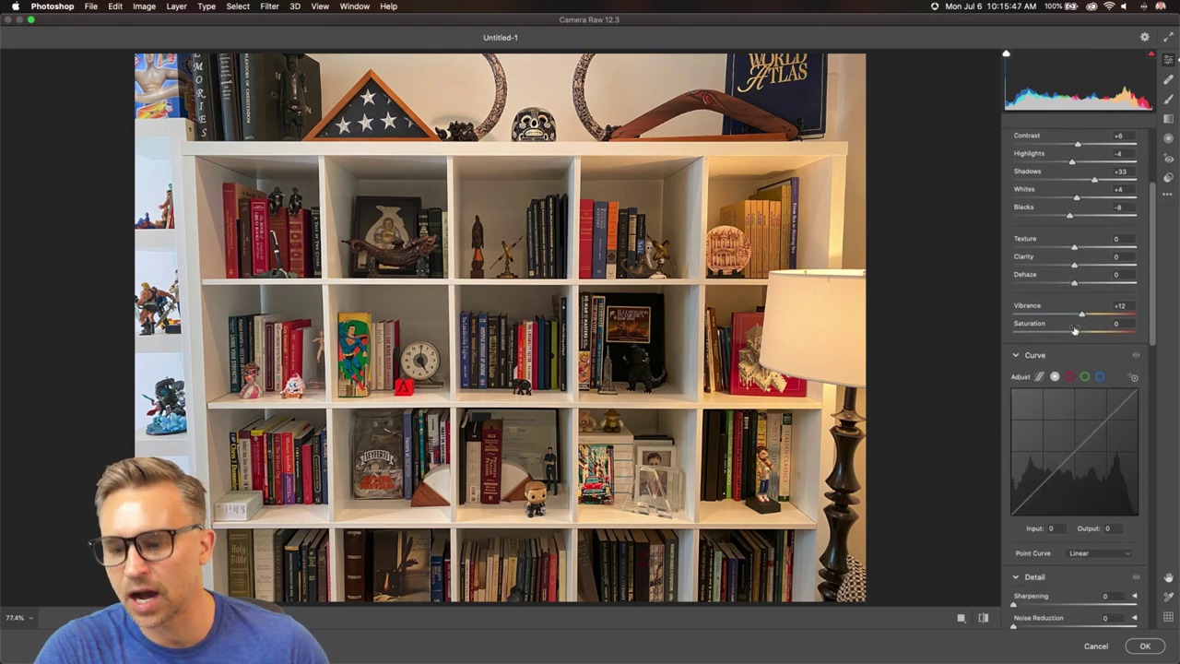
pyautogui.scroll(5, 1090, 295)
pyautogui.scroll(-5, 1067, 316)
pyautogui.scroll(5, 1066, 323)
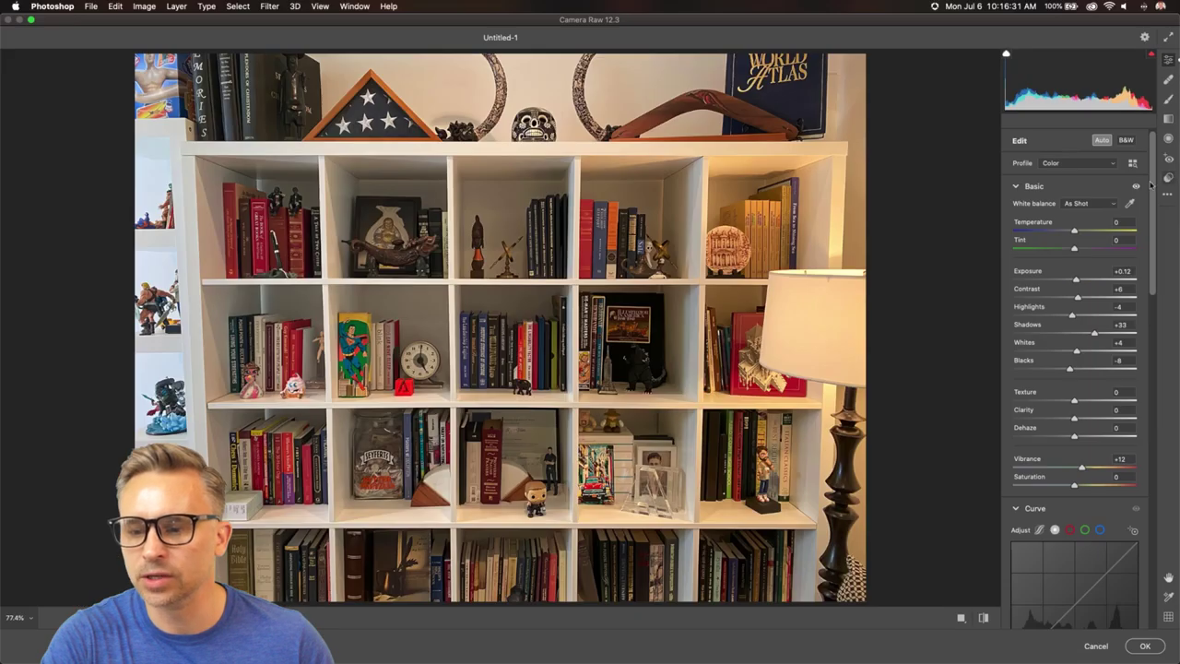
# Sample the white shelves with the White Balance eyedropper until Temperature reads -26
pyautogui.click(1130, 205)
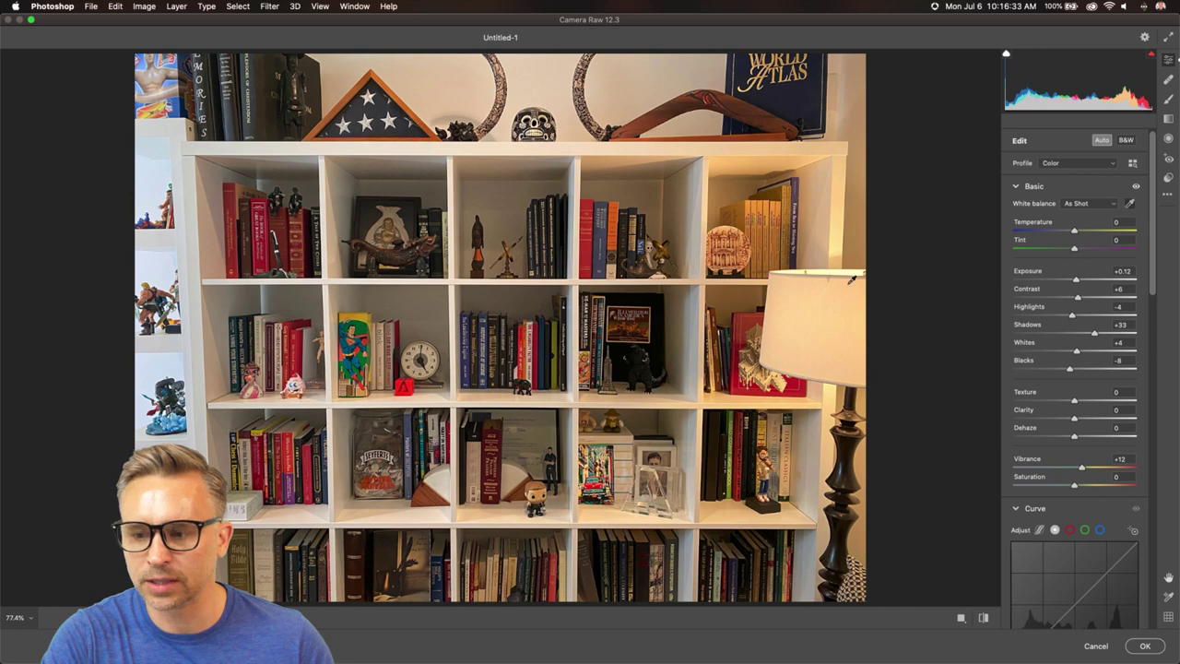
pyautogui.click(563, 276)
pyautogui.click(551, 276)
pyautogui.click(511, 278)
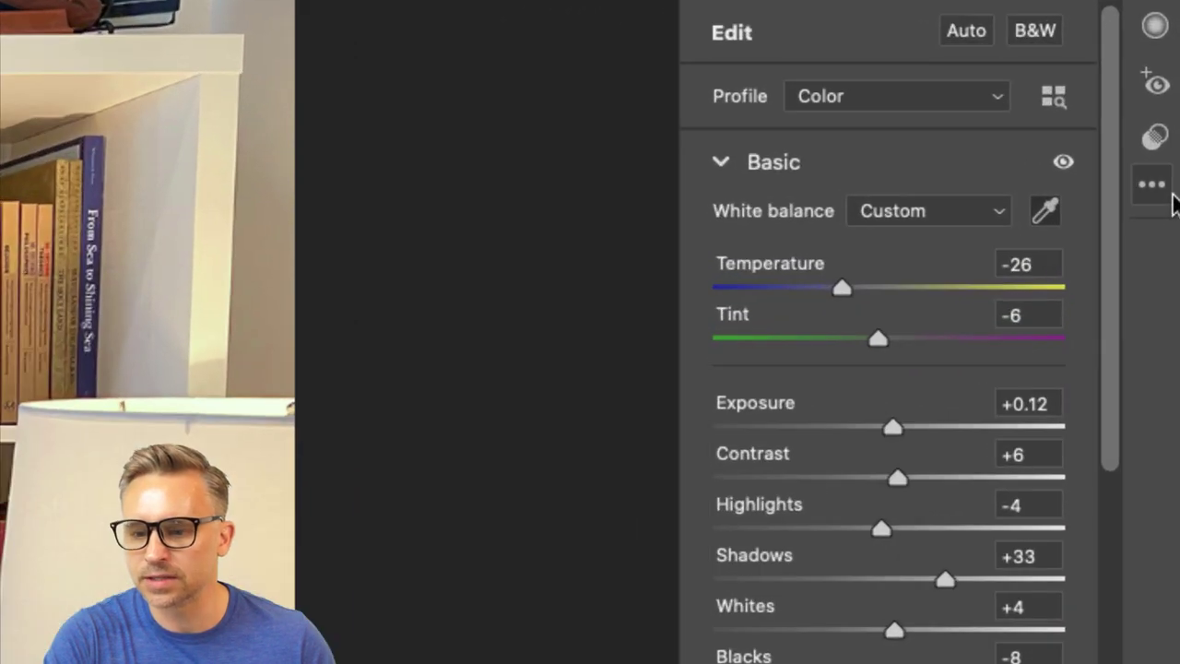
pyautogui.click(204, 299)
pyautogui.click(224, 246)
pyautogui.click(230, 331)
pyautogui.click(177, 291)
pyautogui.click(216, 336)
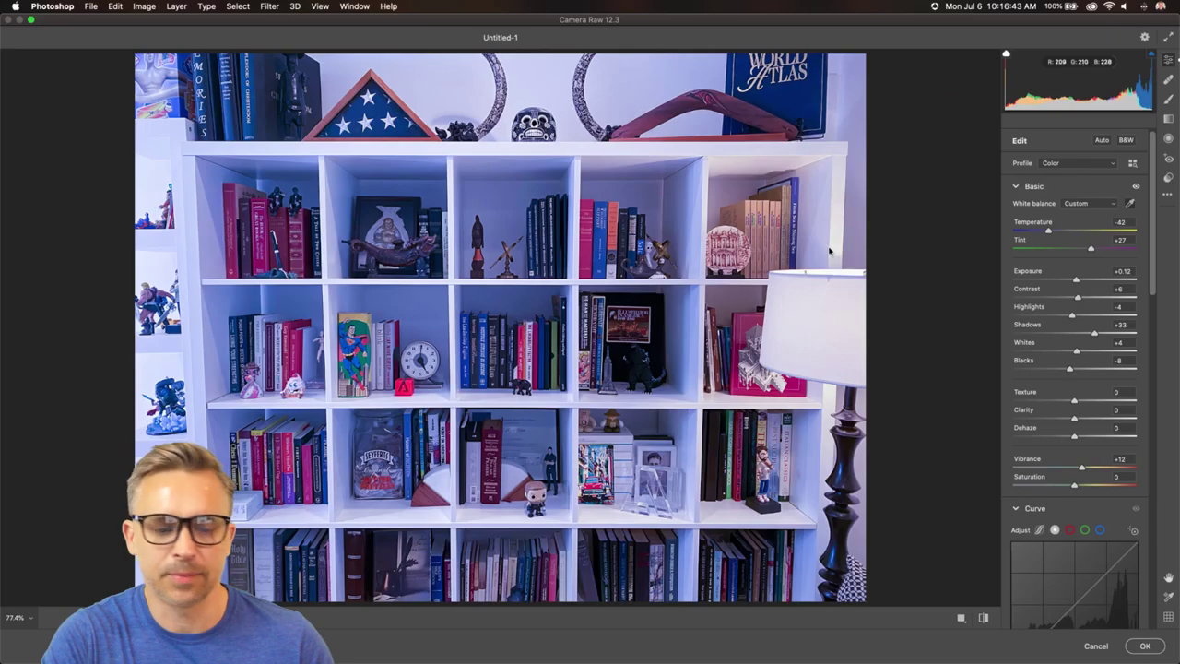
pyautogui.click(515, 276)
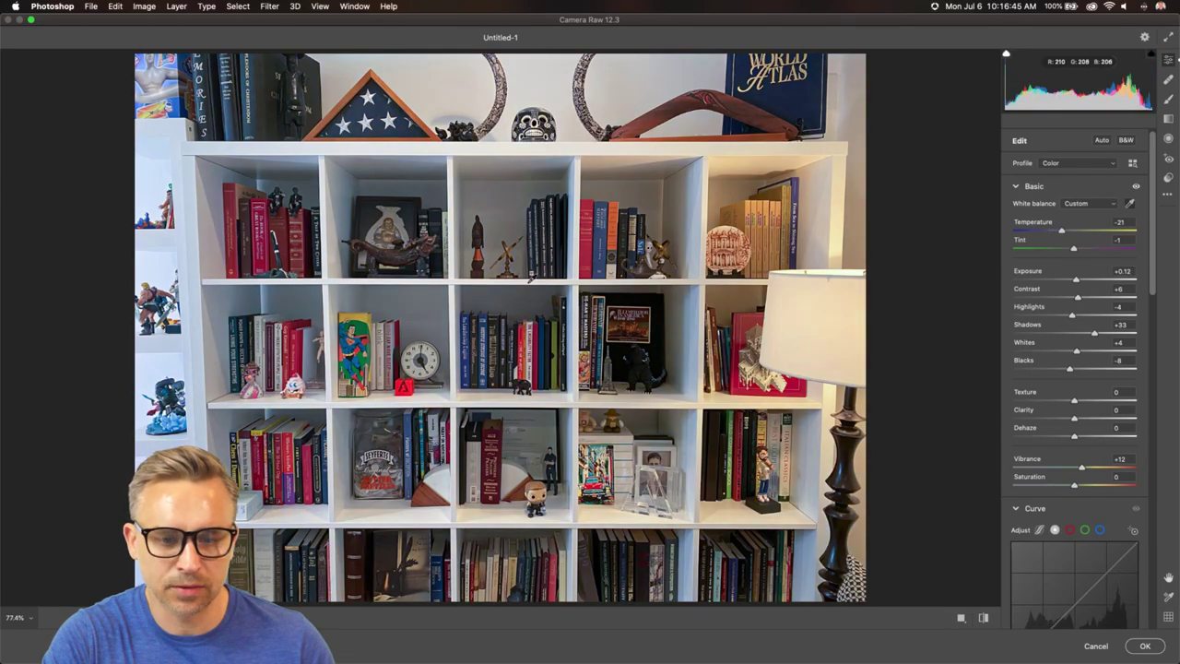
pyautogui.scroll(-5, 1109, 409)
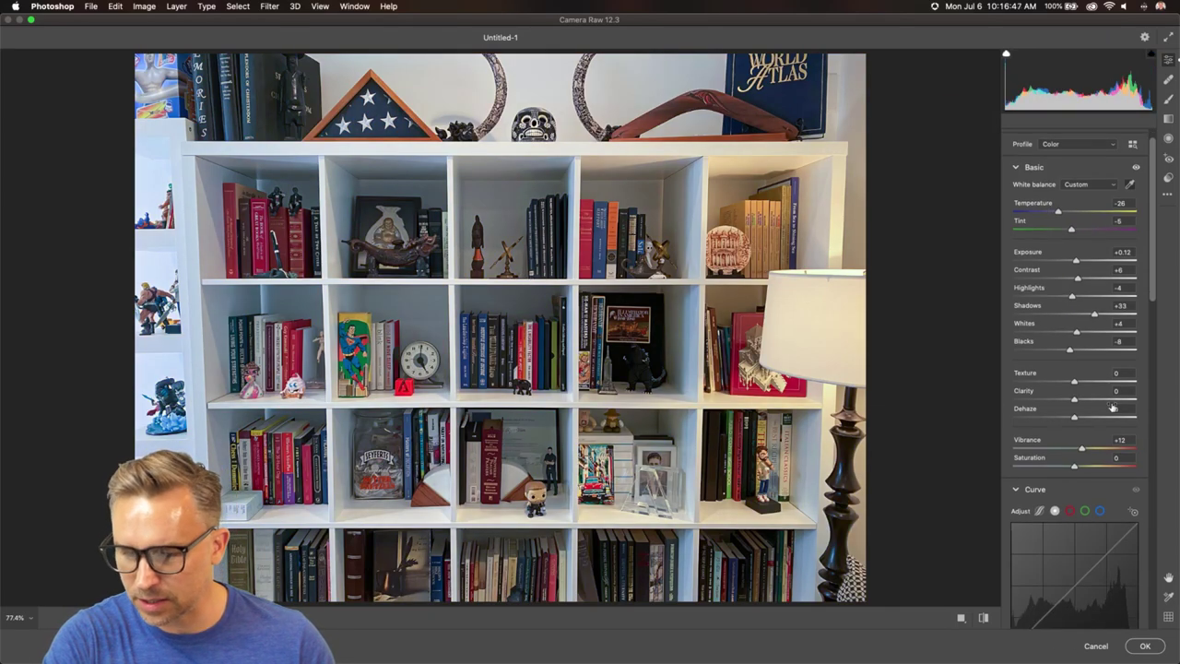
pyautogui.scroll(-10, 1109, 409)
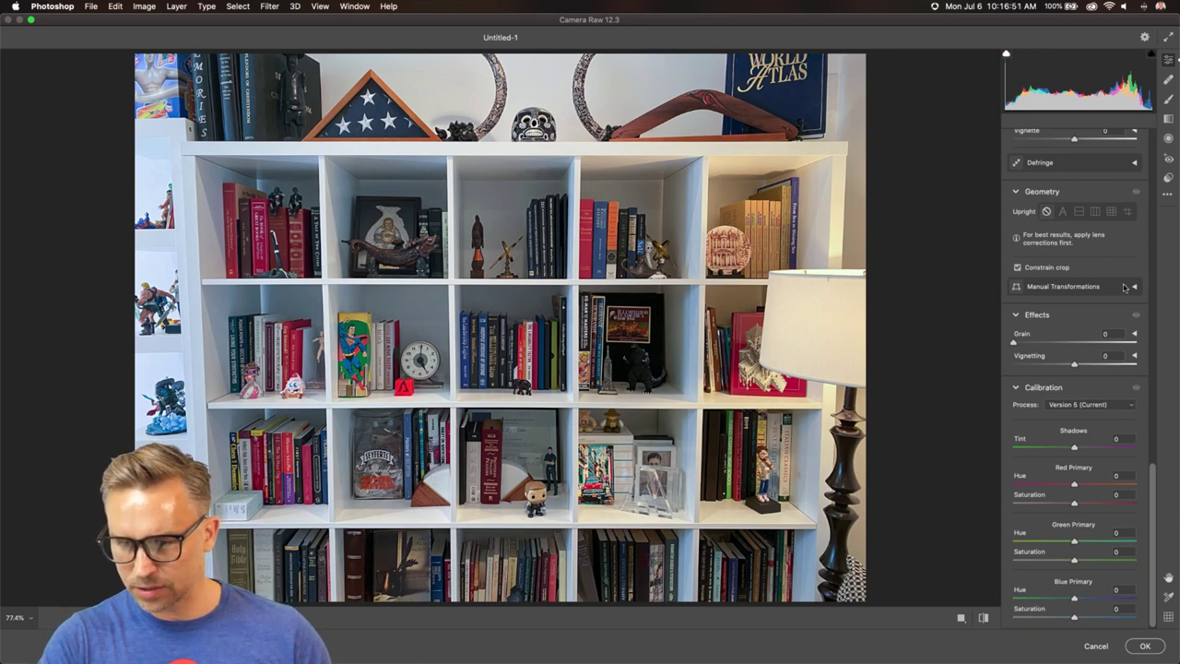
# Set the Manual Transformations Vertical slider to +8 and apply the Camera Raw edits
pyautogui.click(1133, 288)
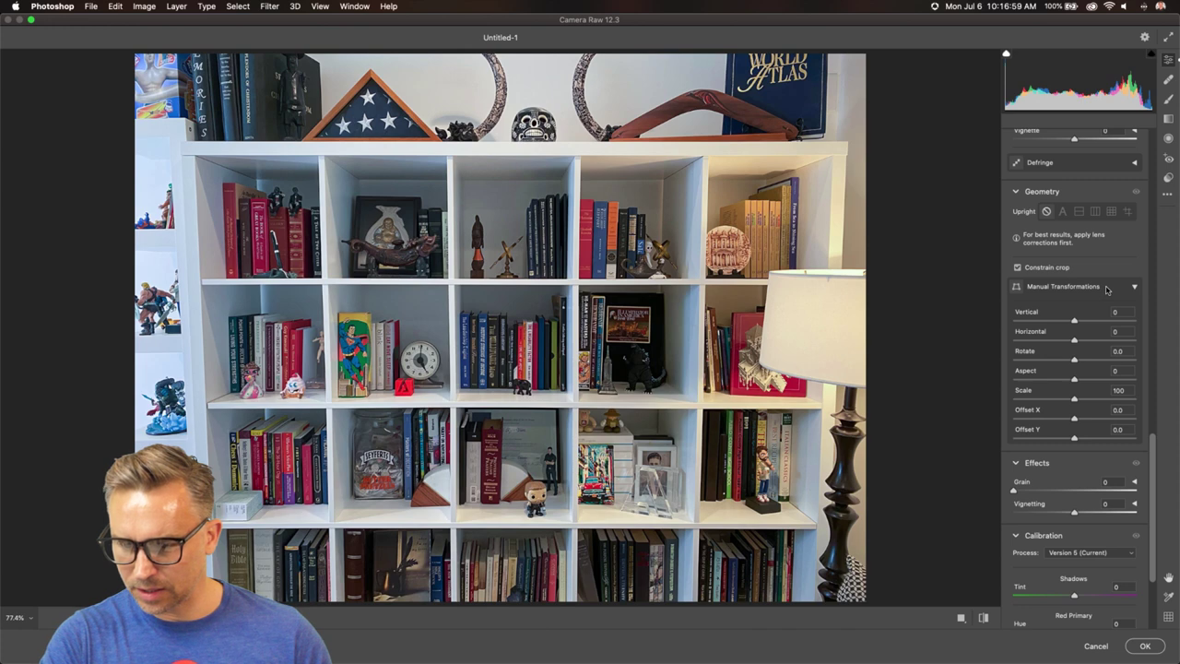
pyautogui.scroll(-5, 1065, 378)
pyautogui.scroll(2, 1065, 378)
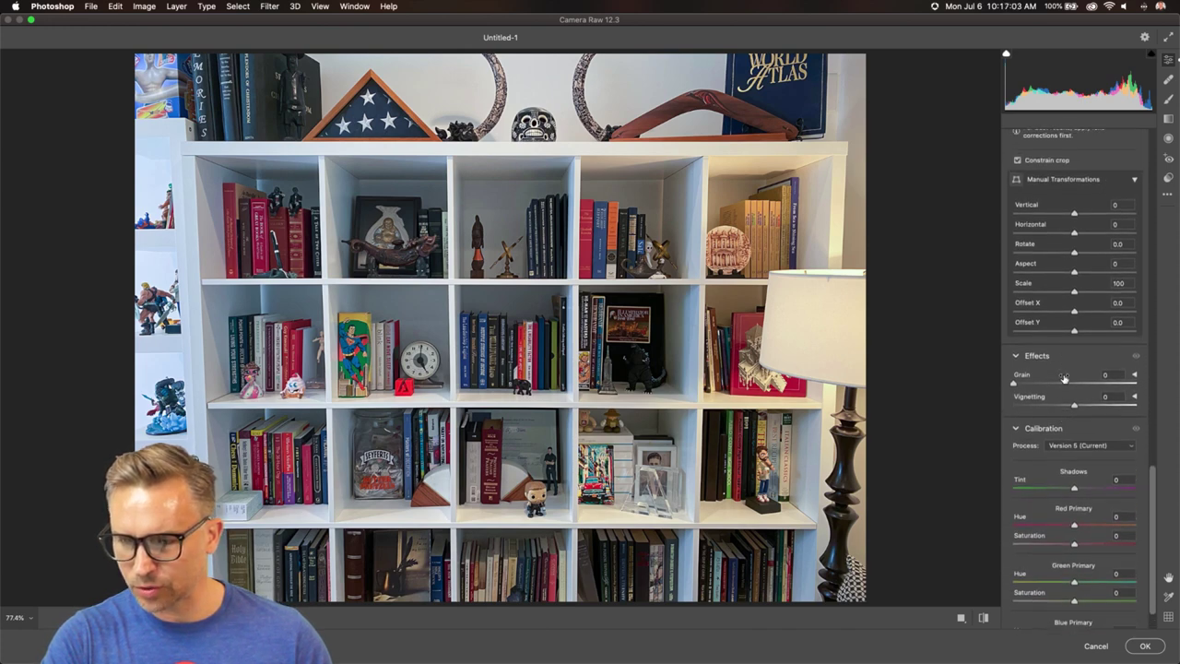
pyautogui.moveTo(1077, 224); pyautogui.dragTo(1081, 224)
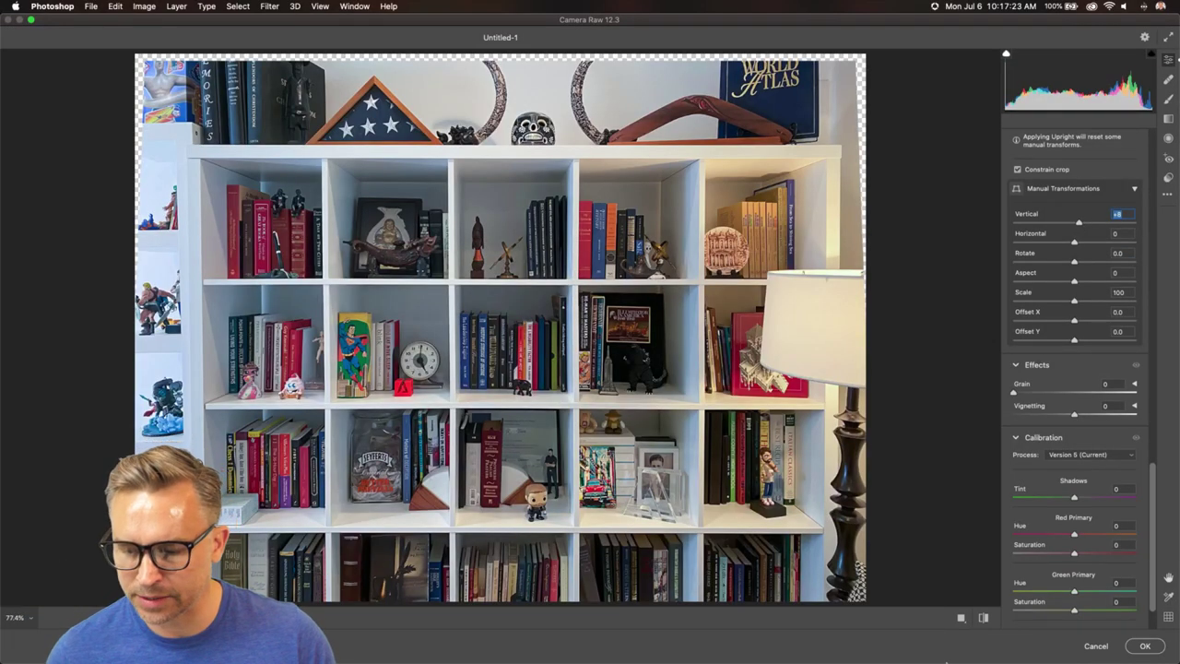
pyautogui.click(1145, 645)
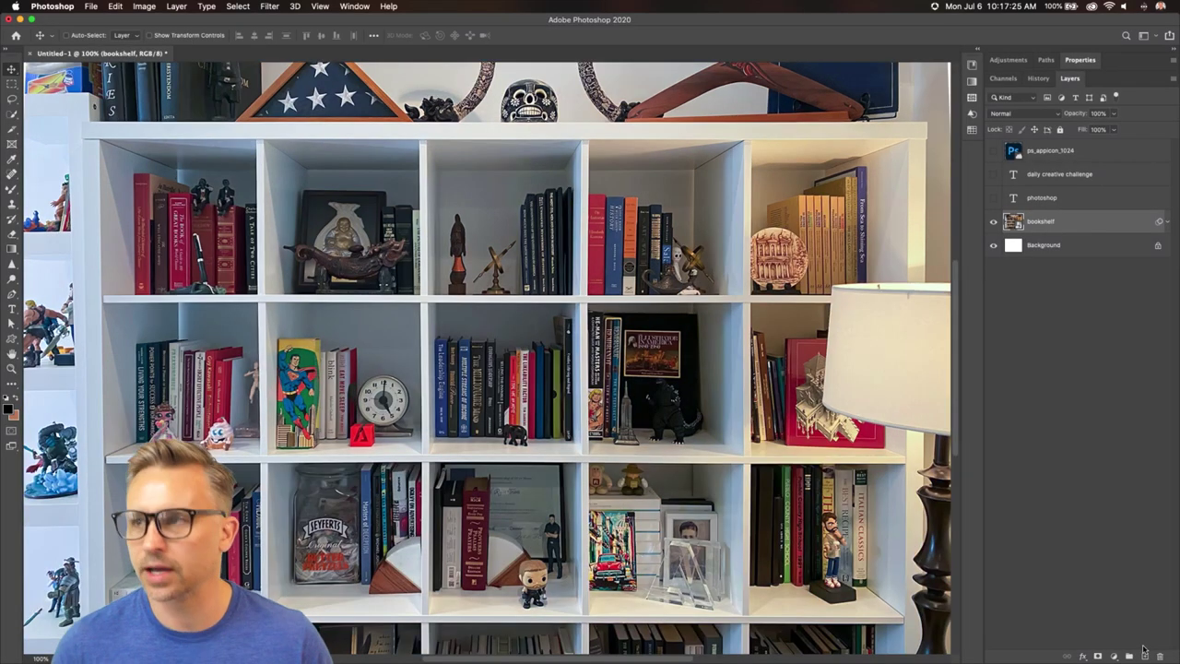
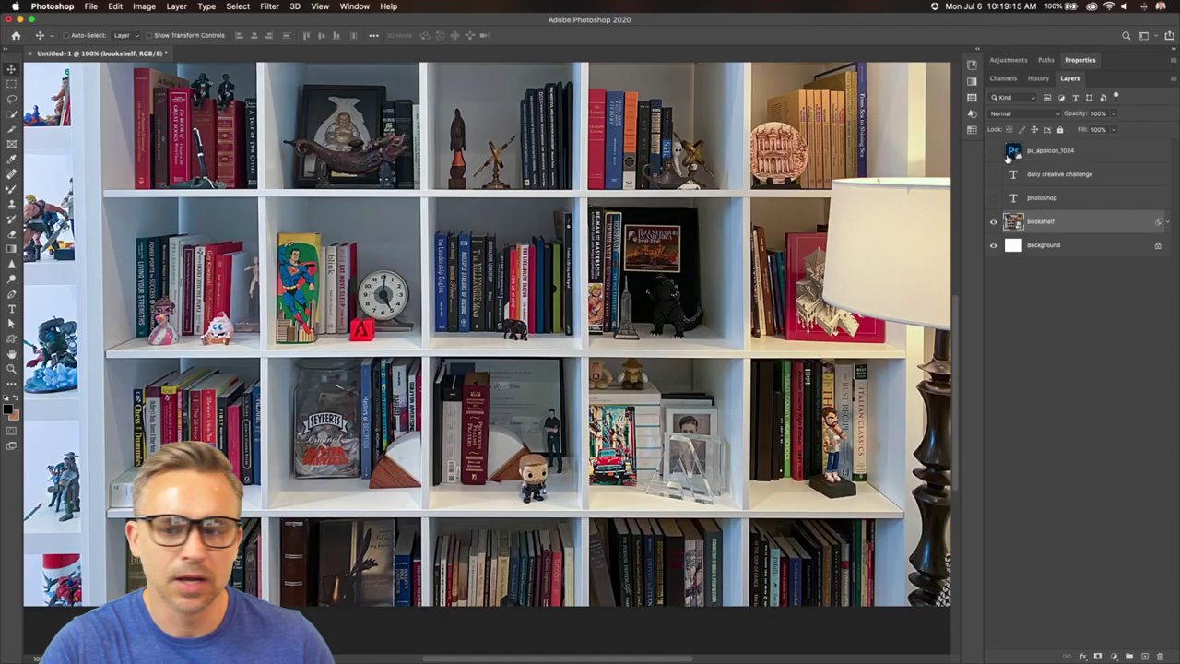
# Make the Ps logo, PHOTOSHOP and DAILY CREATIVE CHALLENGE layers visible and open the adjustment layer list
pyautogui.moveTo(996, 153); pyautogui.dragTo(993, 211)
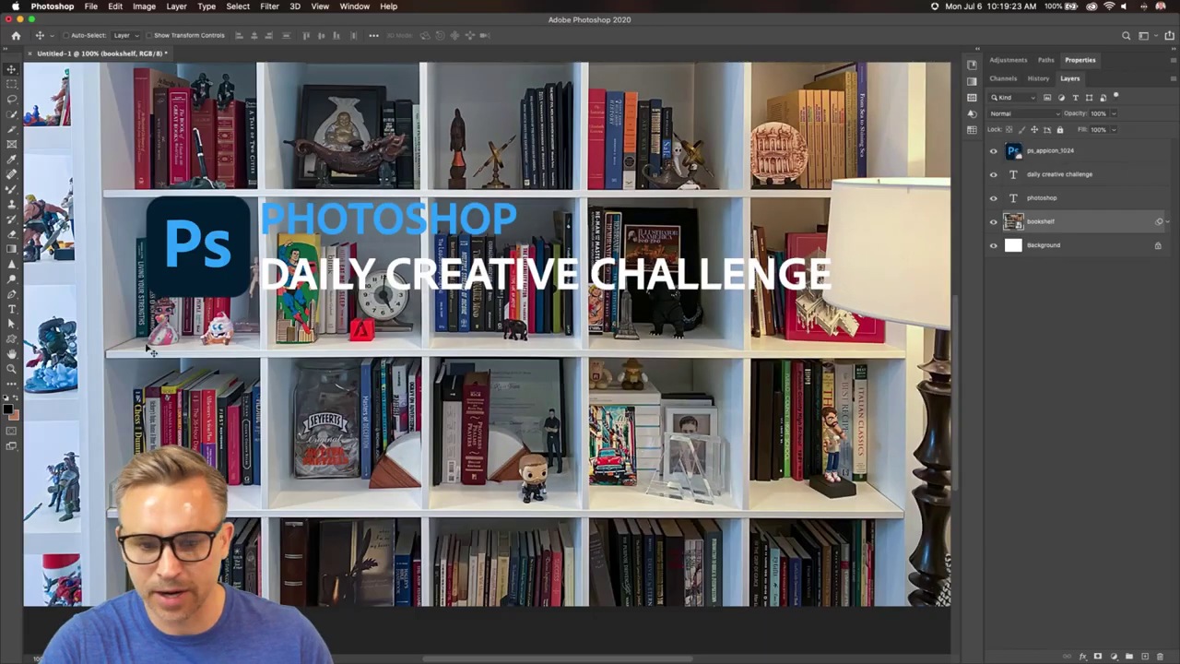
pyautogui.click(1113, 656)
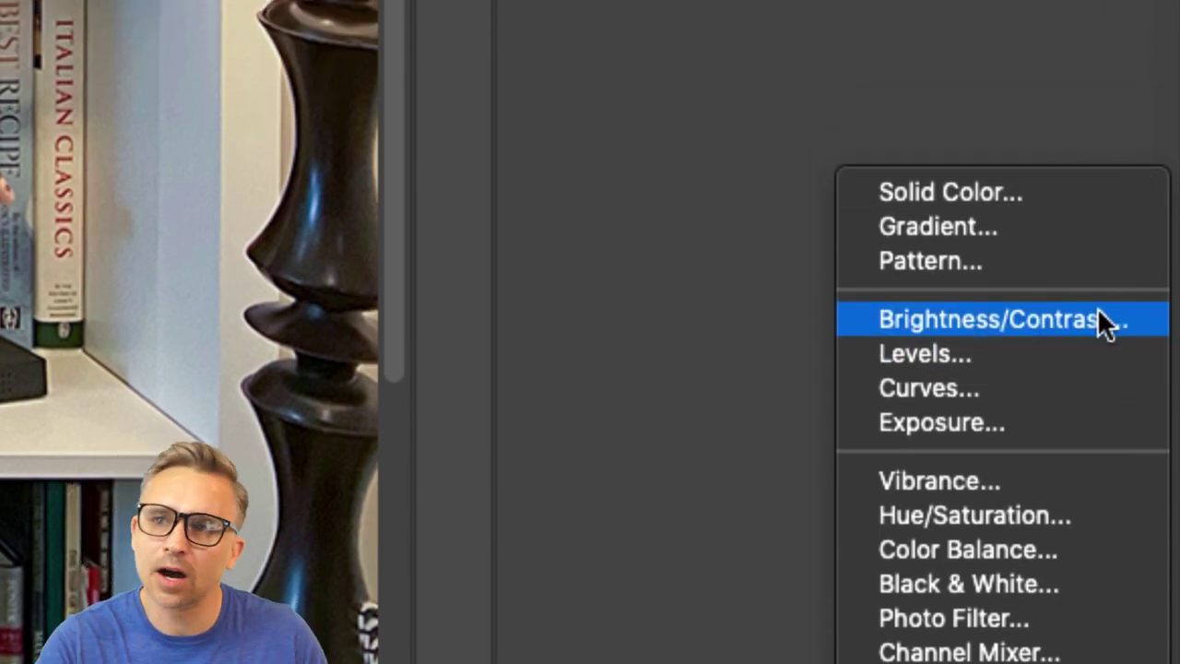
# Add a Brightness/Contrast adjustment at Brightness -96, then select the bookshelf layer
pyautogui.click(1104, 319)
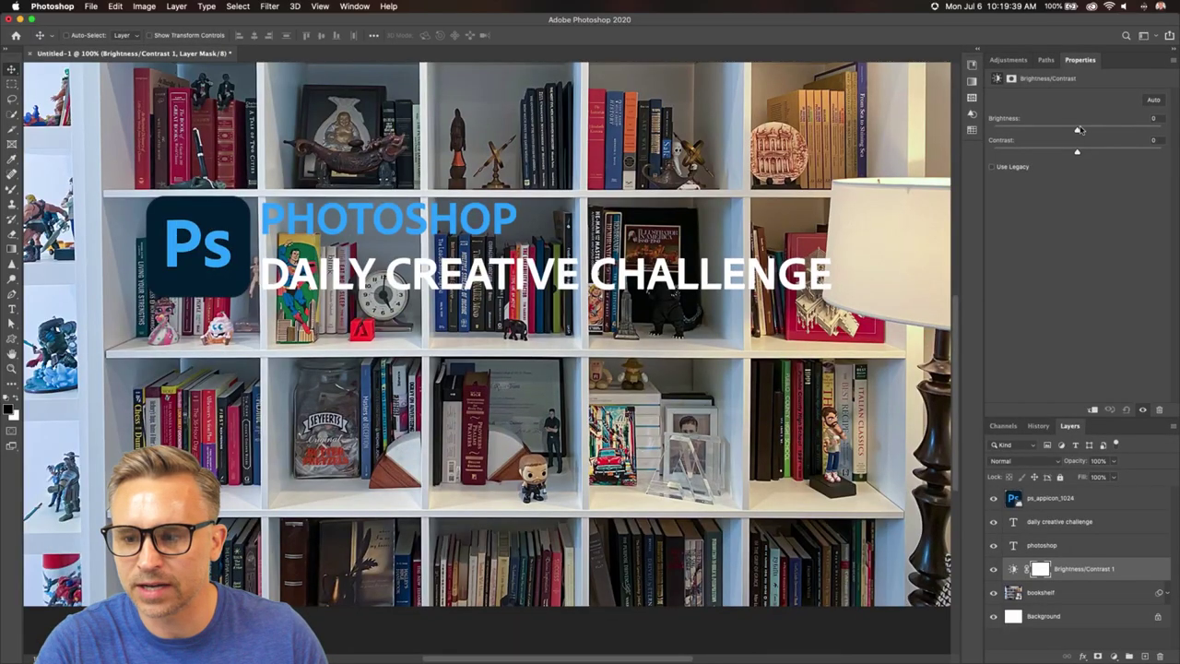
pyautogui.moveTo(1079, 132); pyautogui.dragTo(1021, 137)
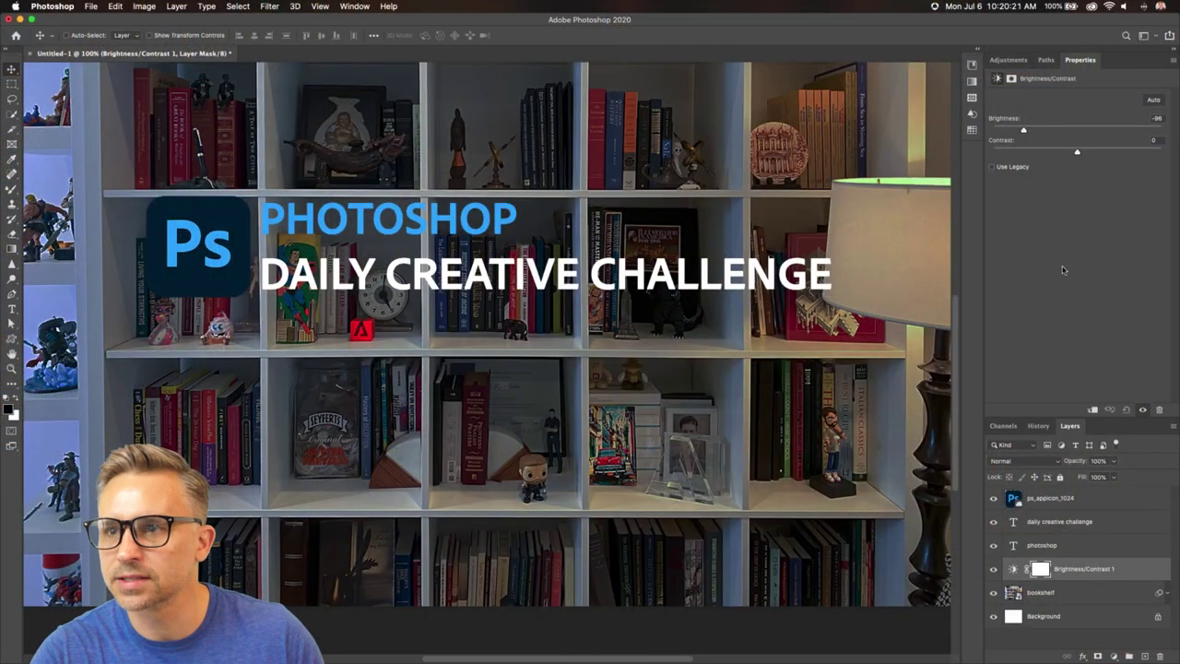
pyautogui.click(1014, 569)
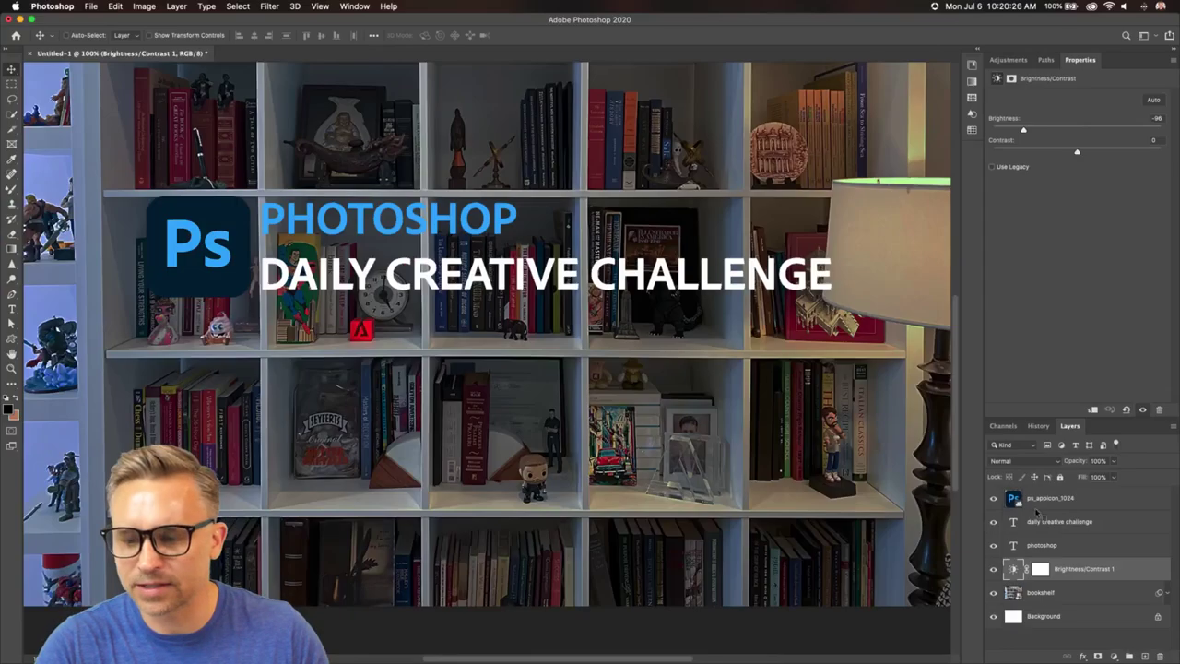
pyautogui.click(1048, 592)
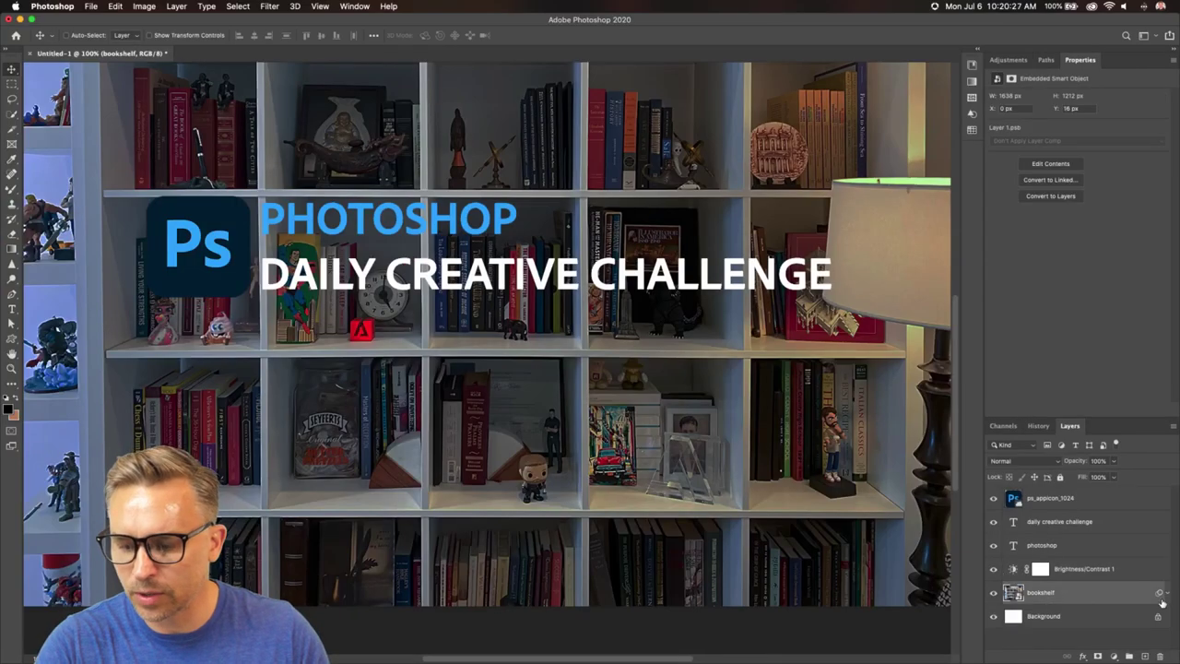
# Reopen the bookshelf's Camera Raw Filter and shift its Tint toward magenta
pyautogui.click(1166, 593)
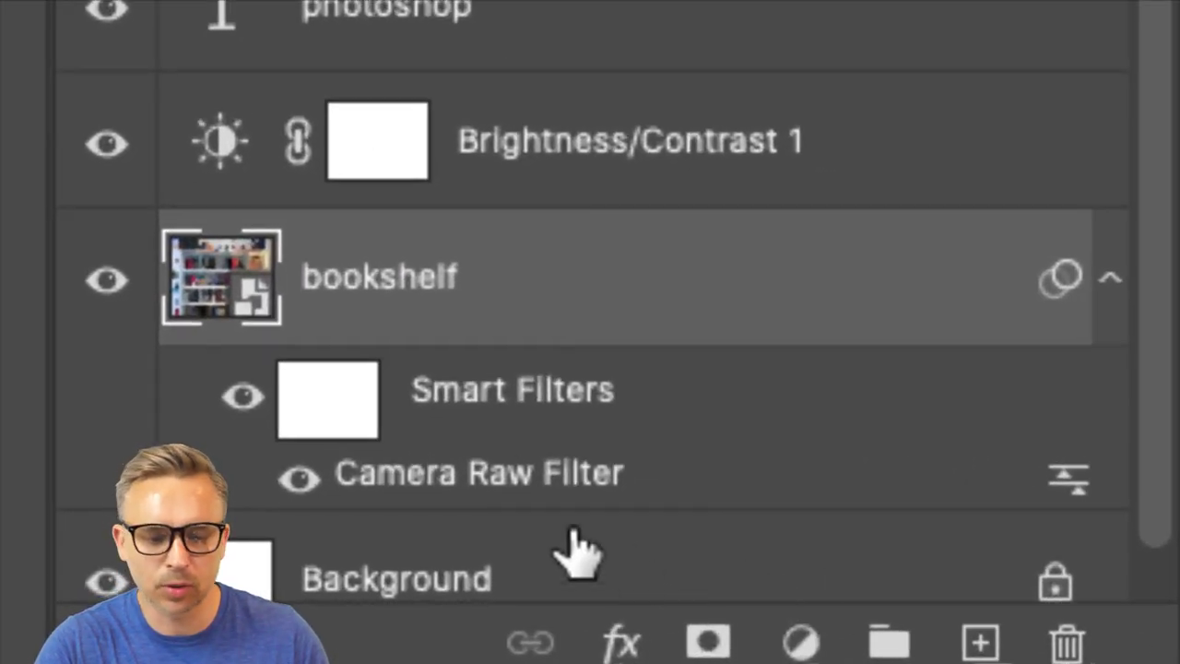
pyautogui.doubleClick(544, 467)
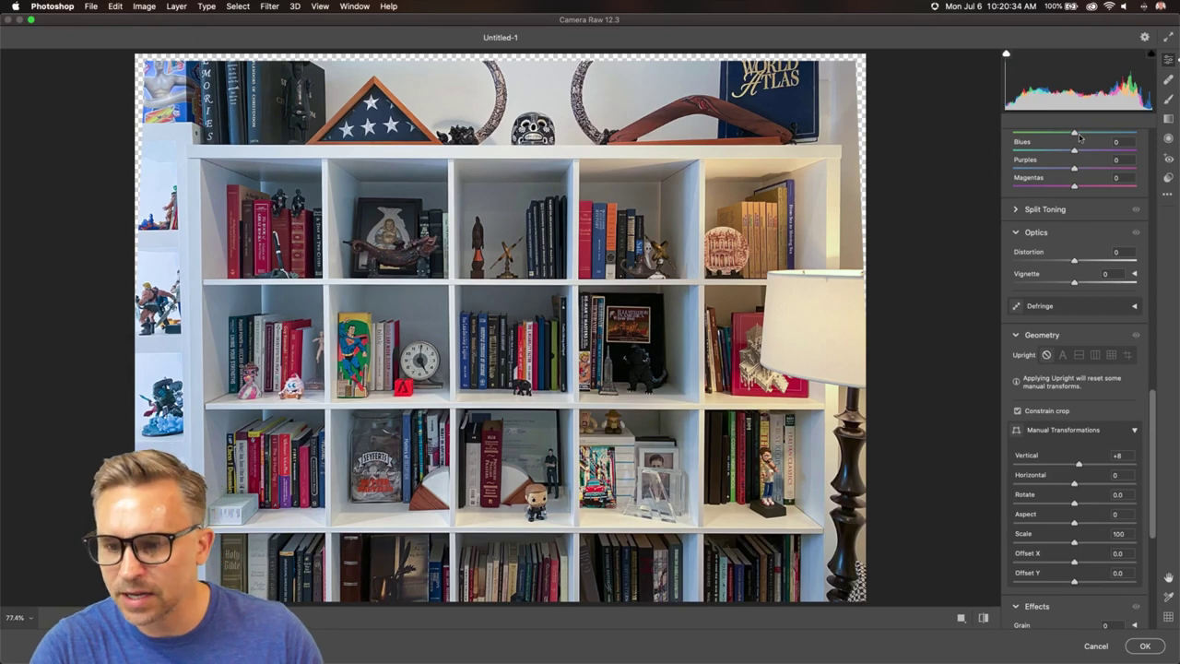
pyautogui.scroll(15, 1080, 137)
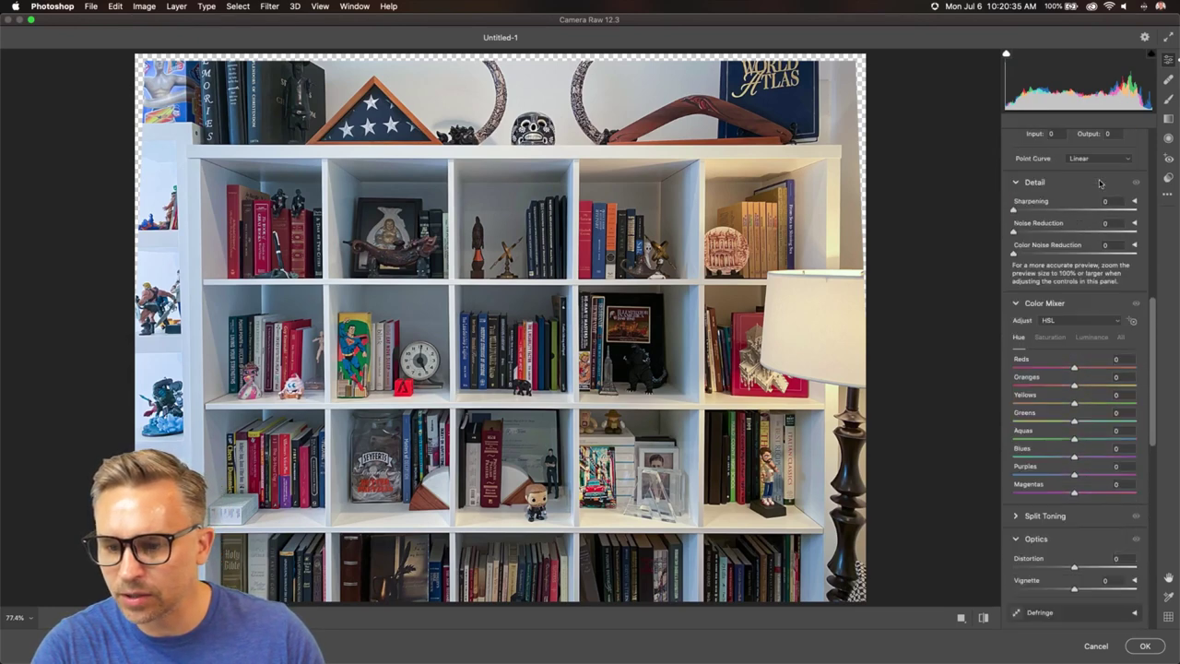
pyautogui.scroll(5, 1098, 182)
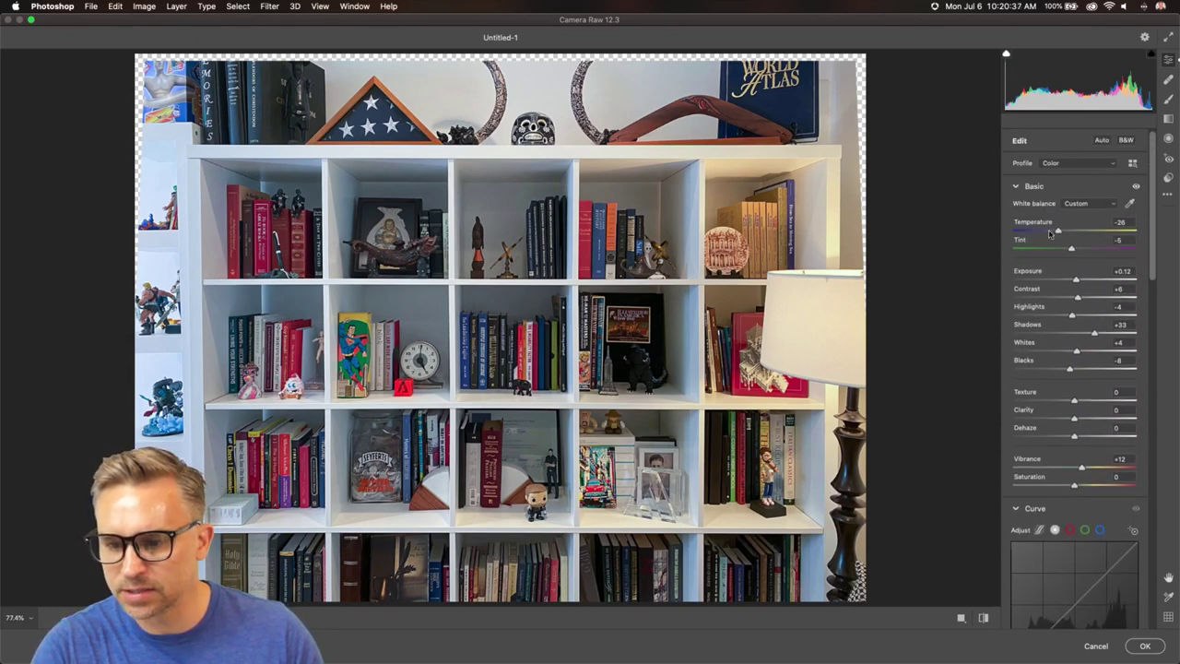
pyautogui.moveTo(1070, 250); pyautogui.dragTo(1087, 252)
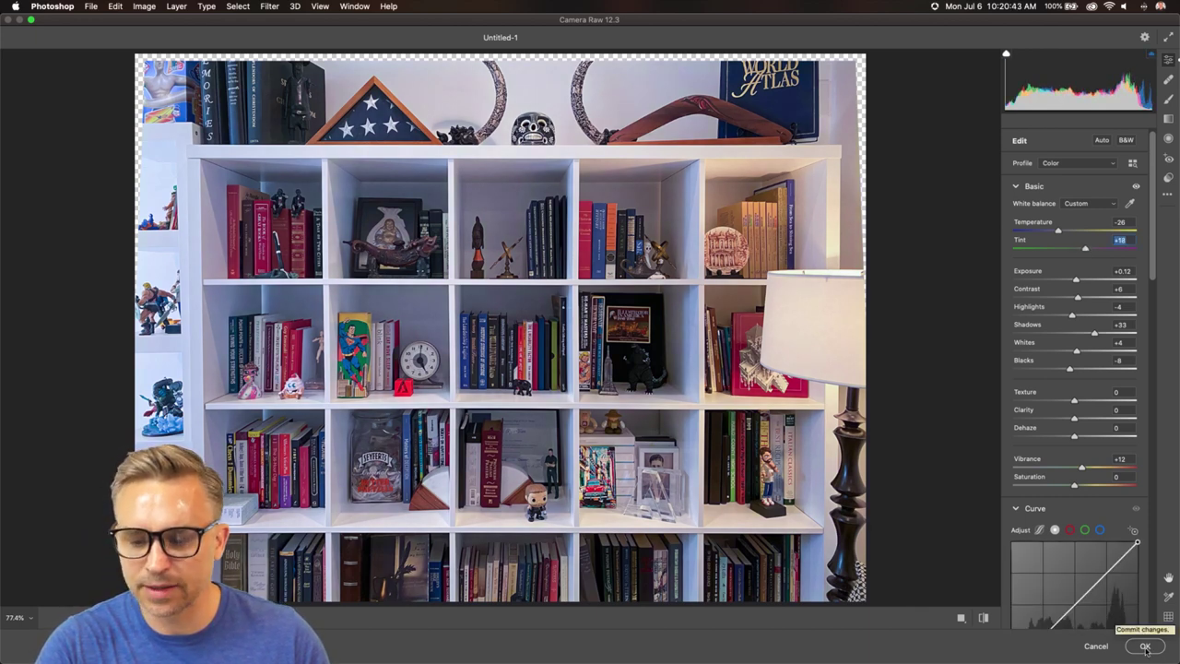
pyautogui.click(1144, 647)
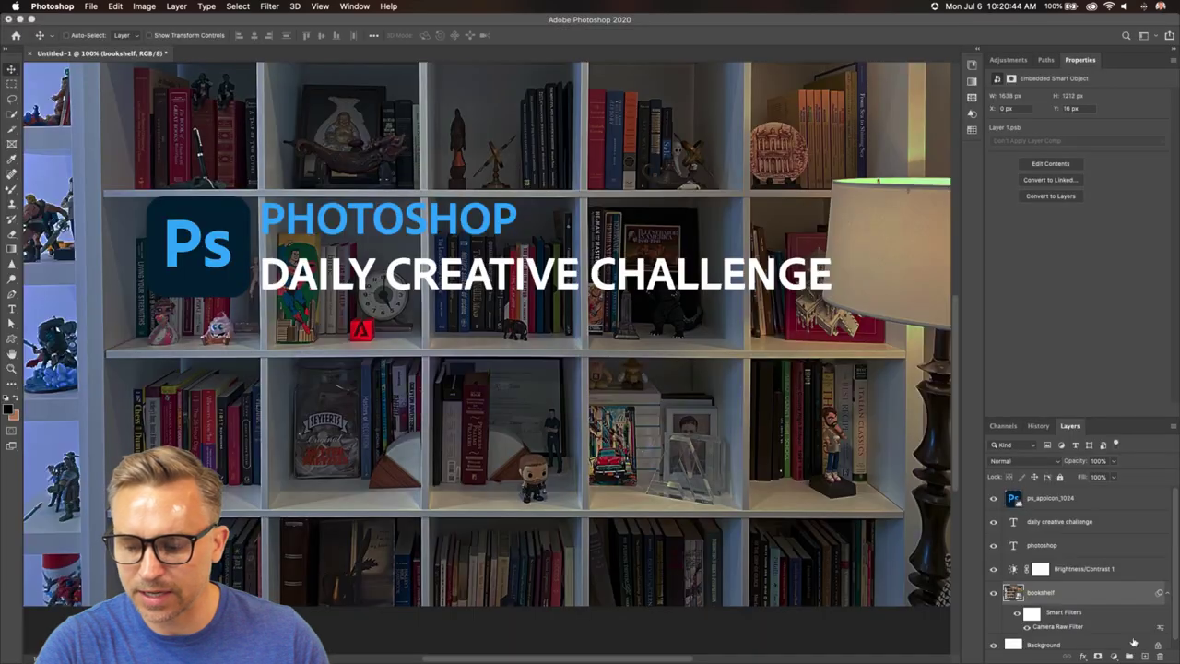
# In Camera Raw, set Yellows hue -28 and Greens hue -73, and raise Tint to +42
pyautogui.doubleClick(1057, 627)
pyautogui.scroll(3, 1088, 164)
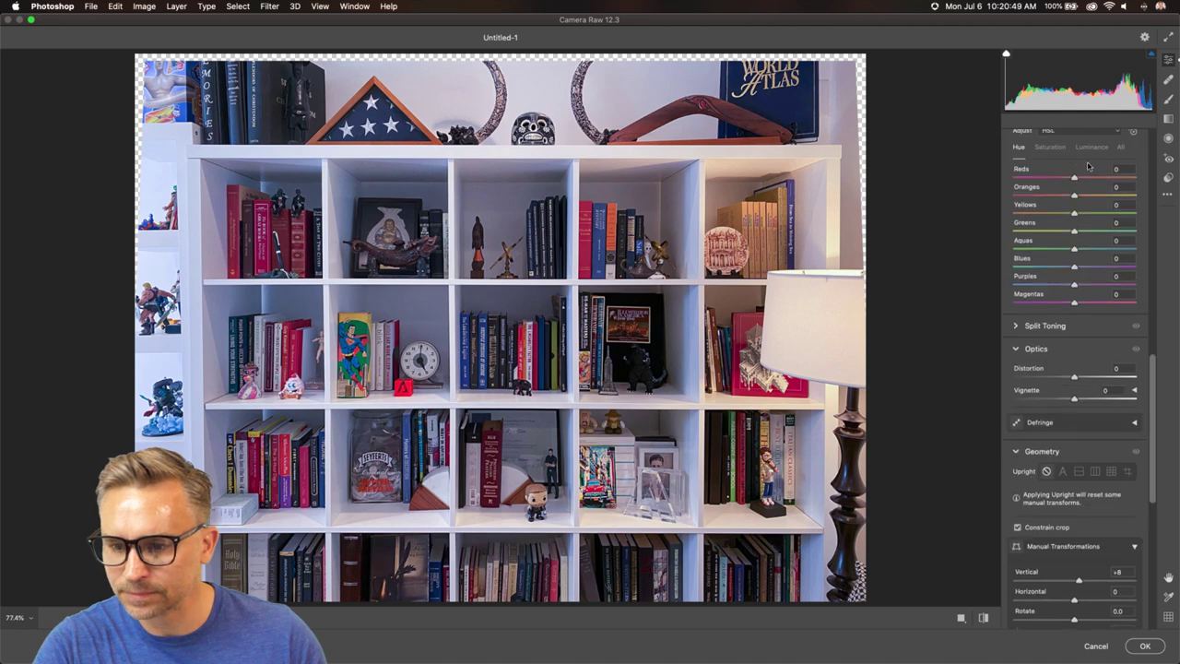
pyautogui.scroll(3, 1088, 164)
pyautogui.moveTo(1074, 353); pyautogui.dragTo(1031, 372)
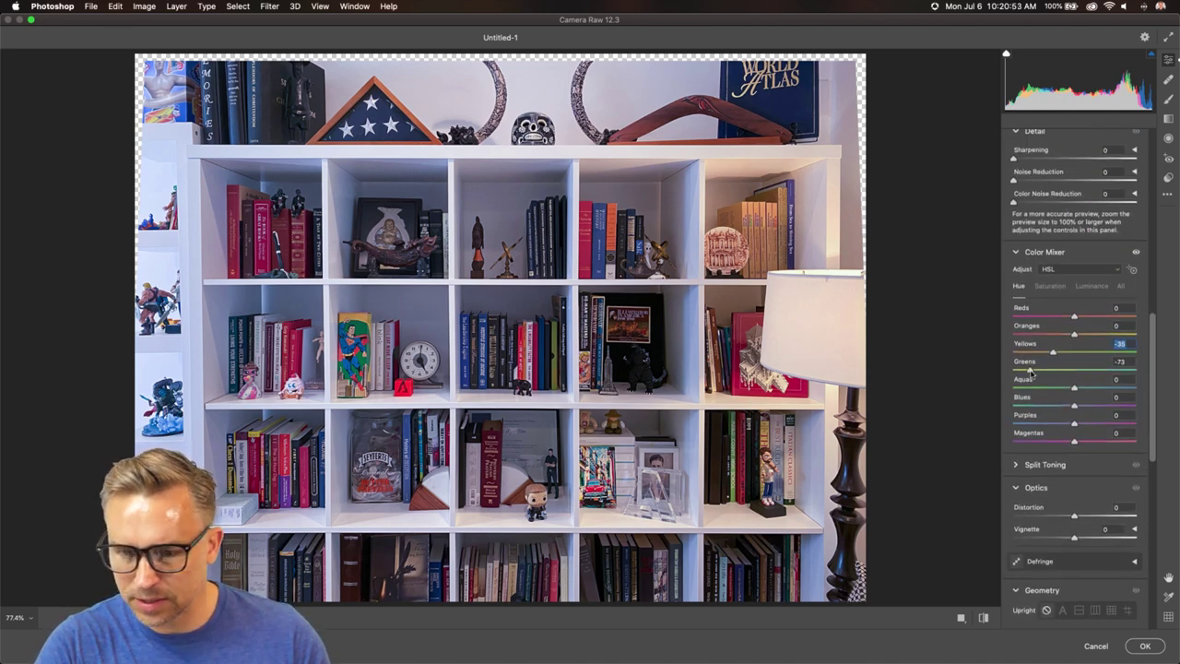
pyautogui.scroll(10, 1045, 314)
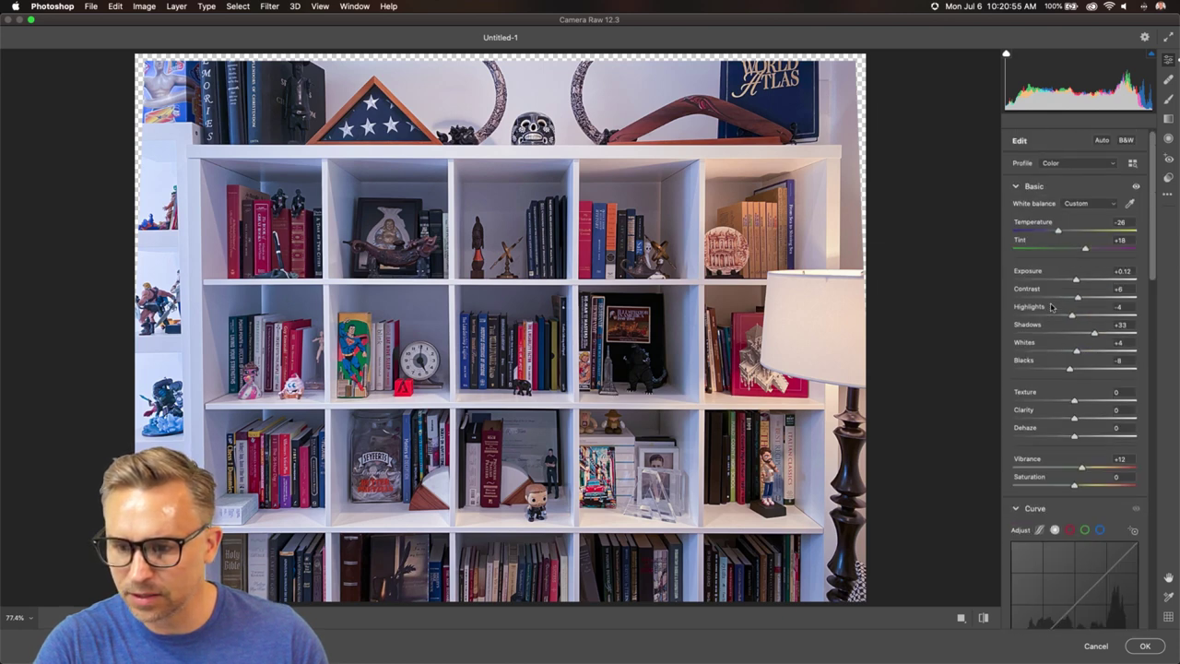
pyautogui.moveTo(1084, 249); pyautogui.dragTo(1095, 251)
pyautogui.click(1144, 648)
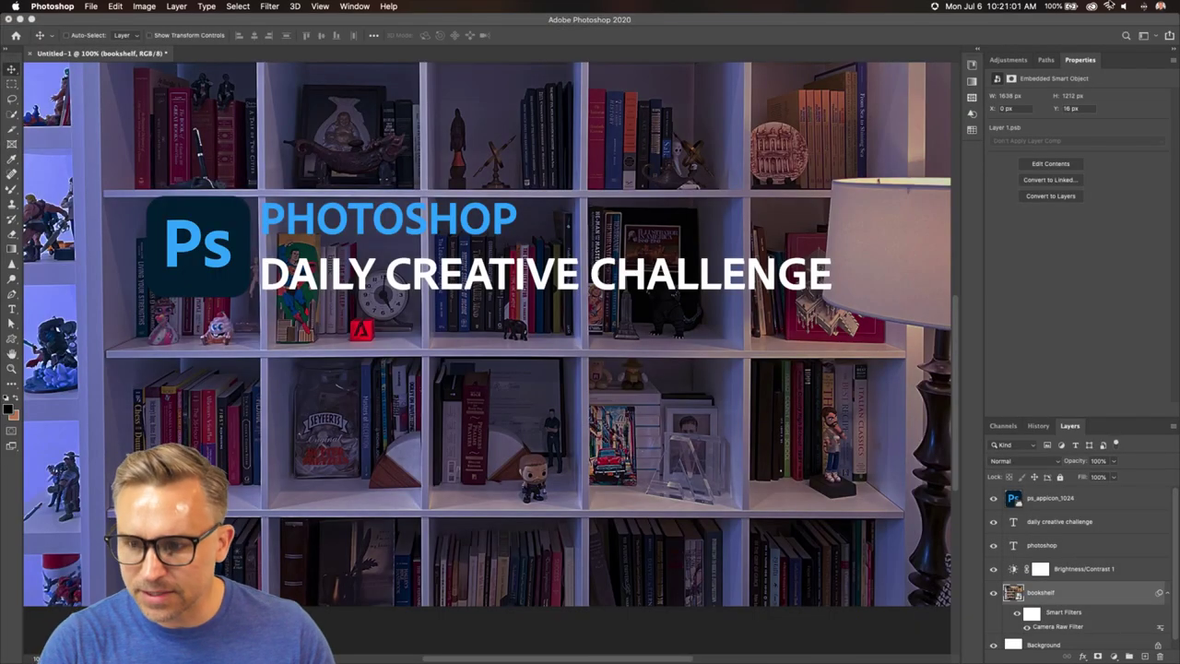
pyautogui.doubleClick(1136, 68)
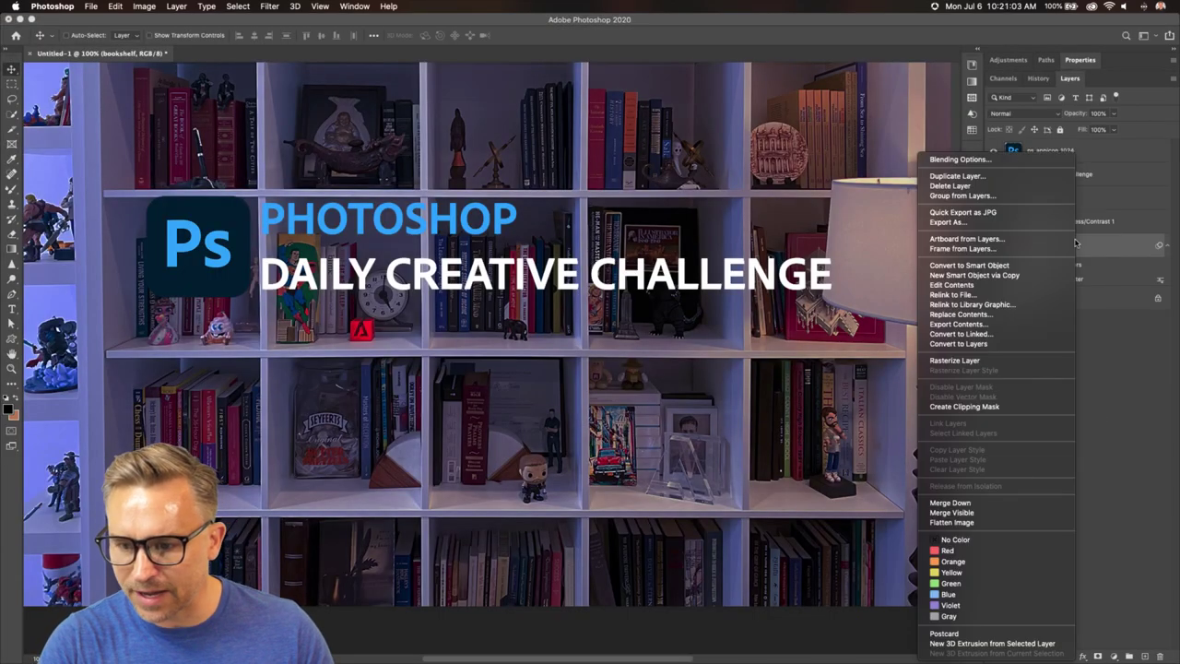
# Apply a Gaussian Blur of radius 7.6 to the bookshelf photo
pyautogui.rightClick(1074, 245)
pyautogui.press('Escape')
pyautogui.click(269, 7)
pyautogui.moveTo(291, 163)
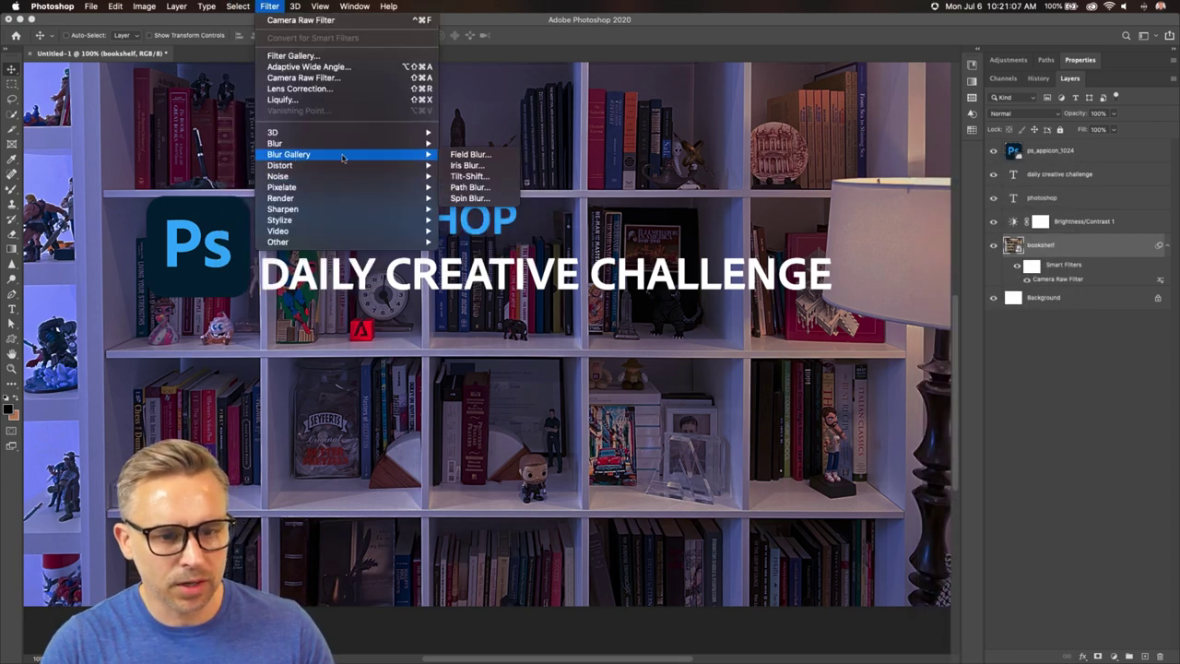
pyautogui.moveTo(364, 144)
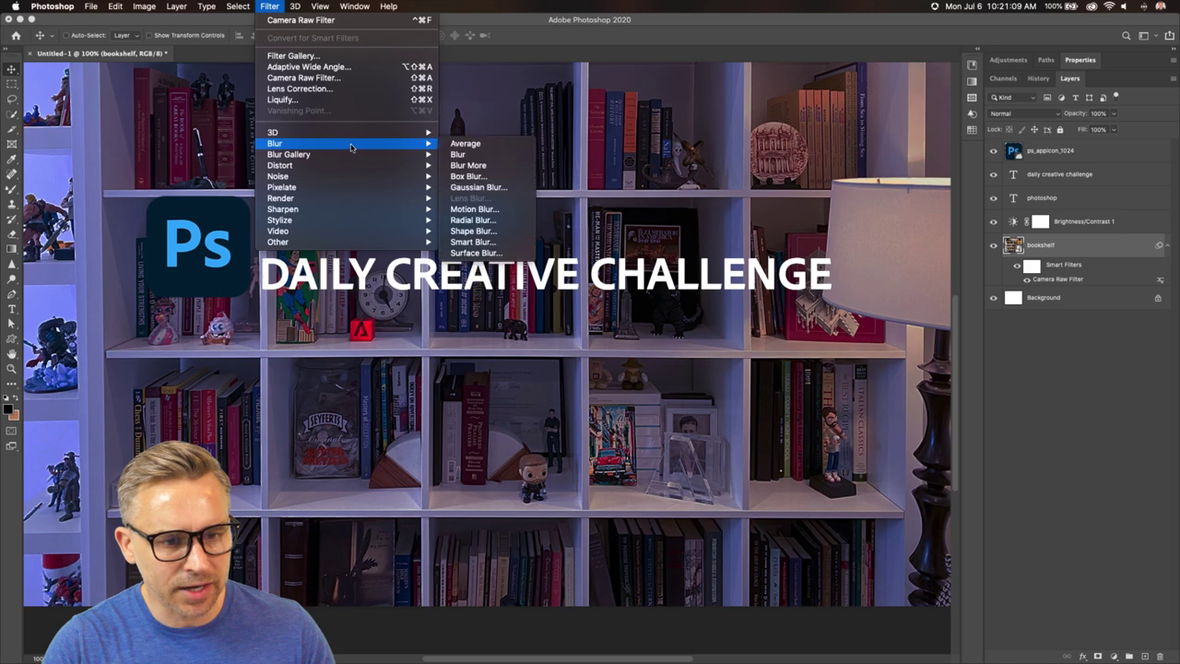
pyautogui.click(471, 188)
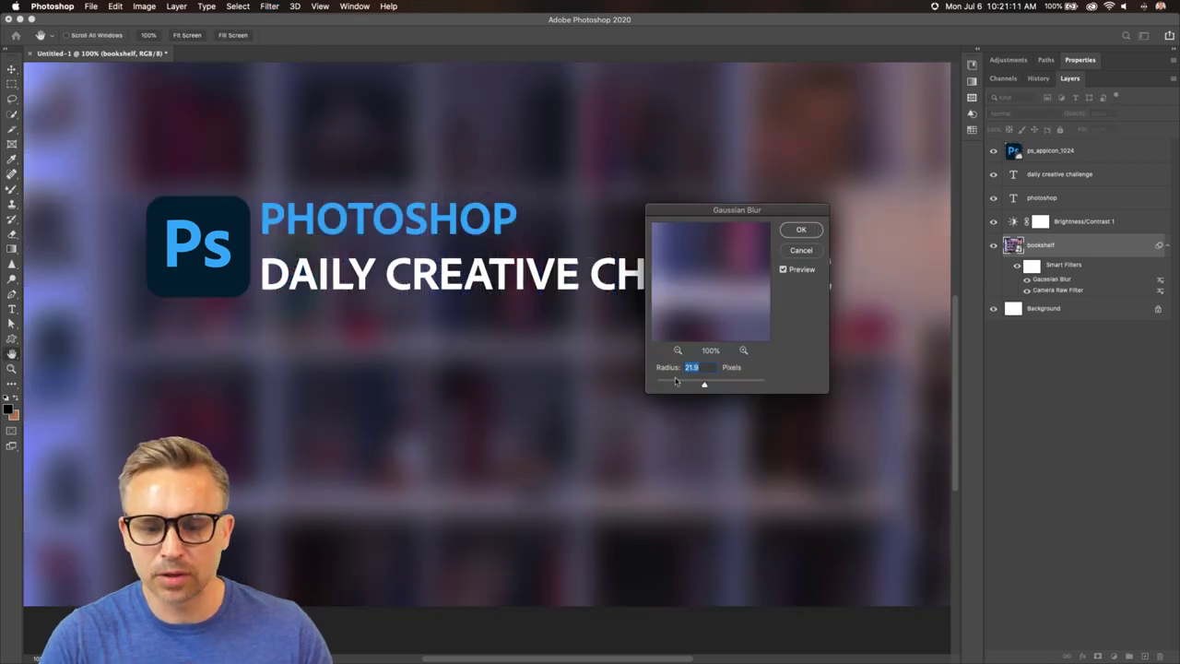
pyautogui.moveTo(694, 383); pyautogui.dragTo(686, 385)
pyautogui.moveTo(698, 210); pyautogui.dragTo(667, 388)
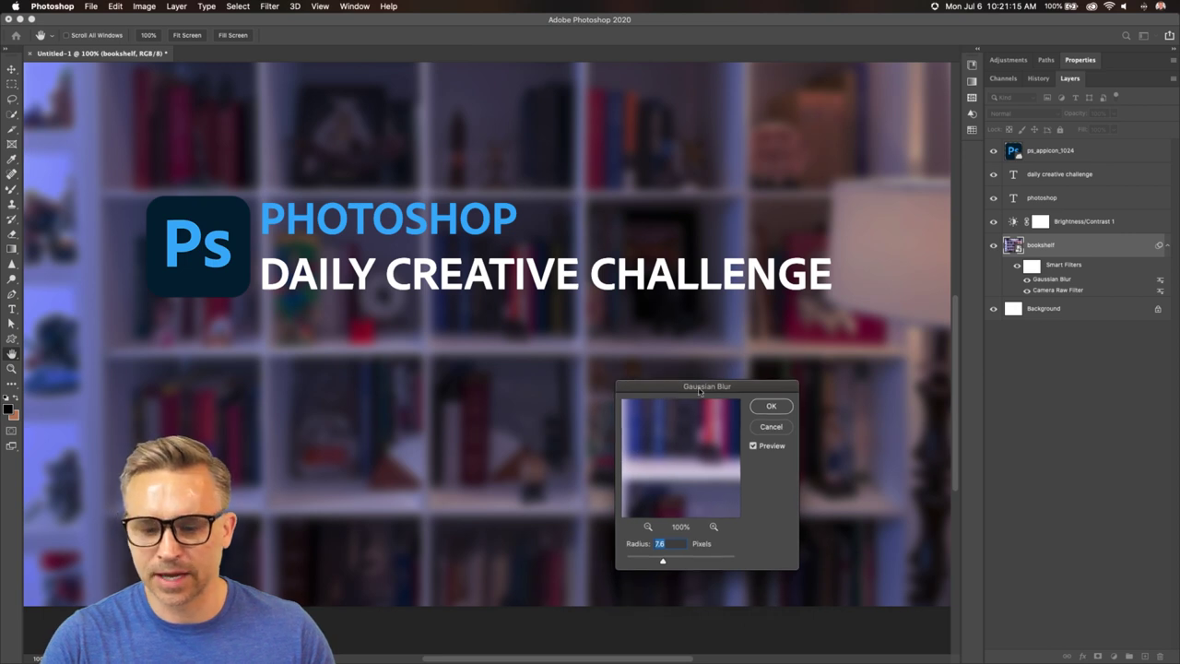
pyautogui.click(770, 408)
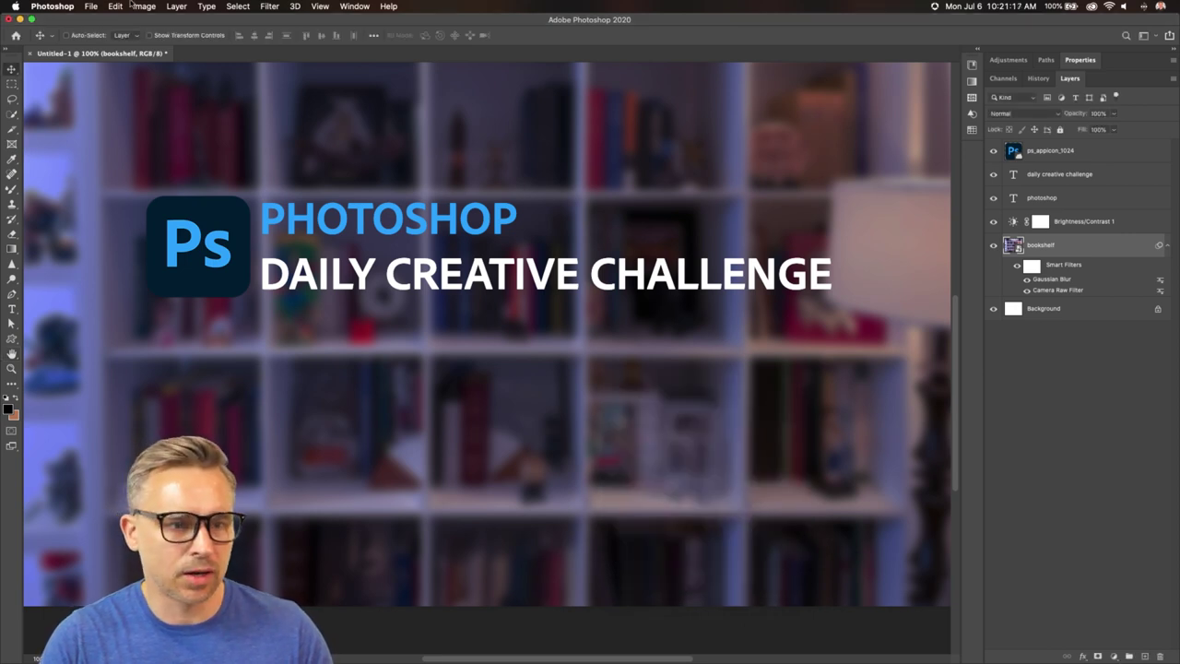
# Resize the canvas to 1400 × 300 pixels
pyautogui.click(139, 6)
pyautogui.click(584, 422)
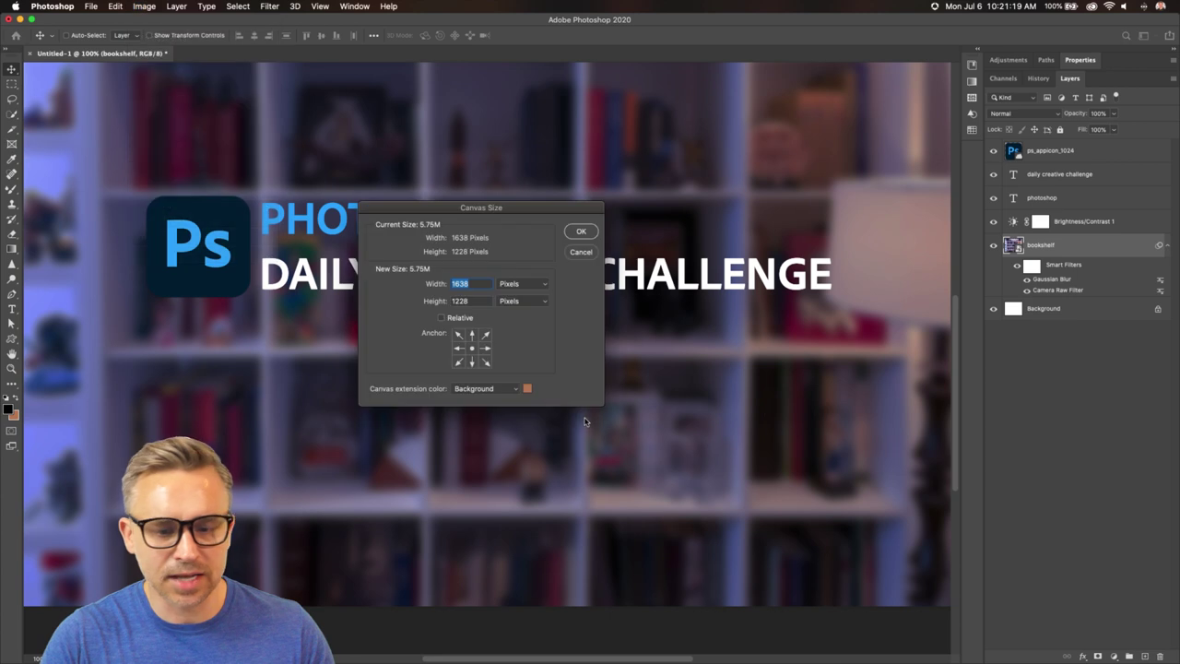
pyautogui.write('1400')
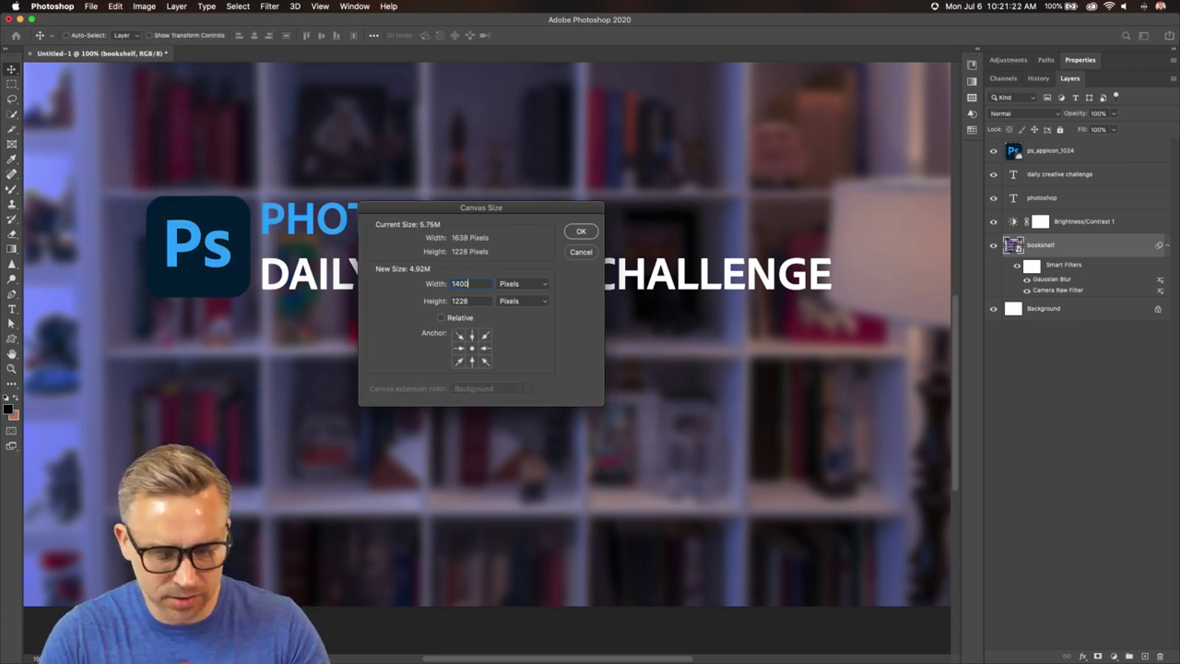
pyautogui.press('Tab')
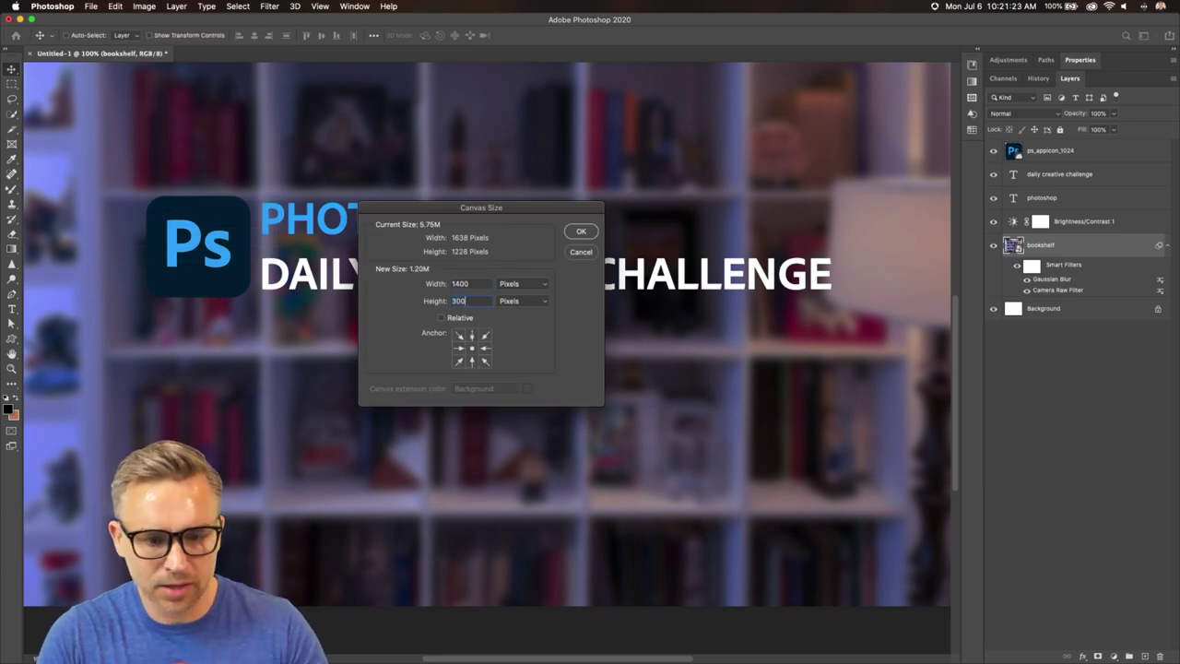
pyautogui.click(581, 231)
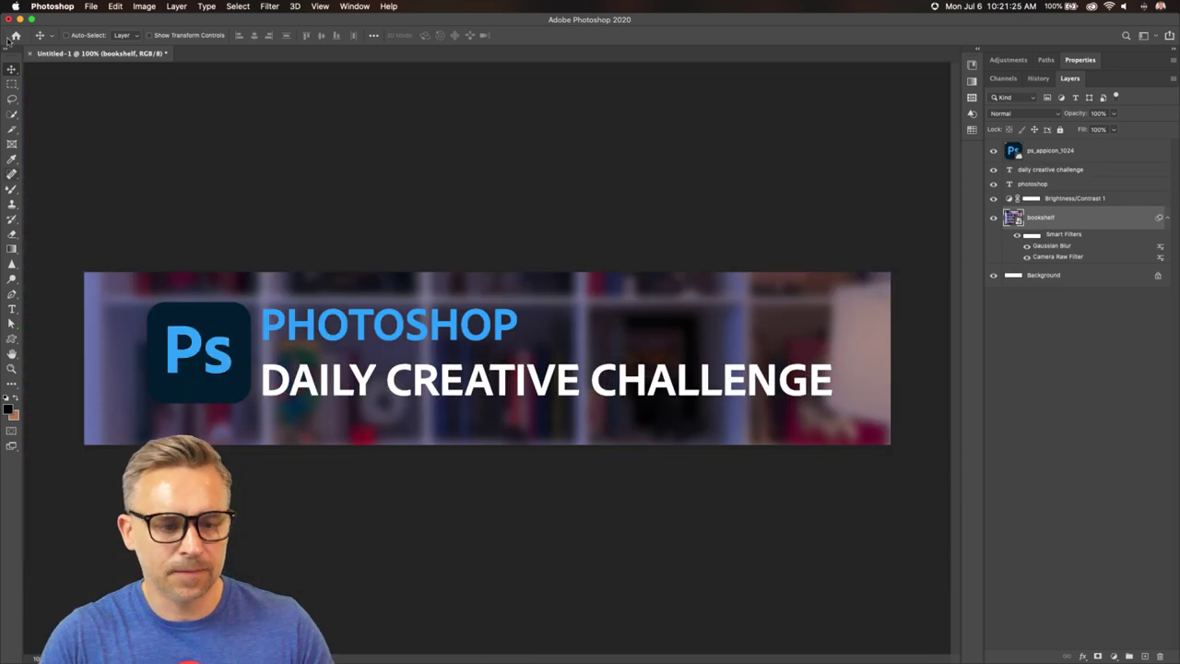
pyautogui.click(90, 6)
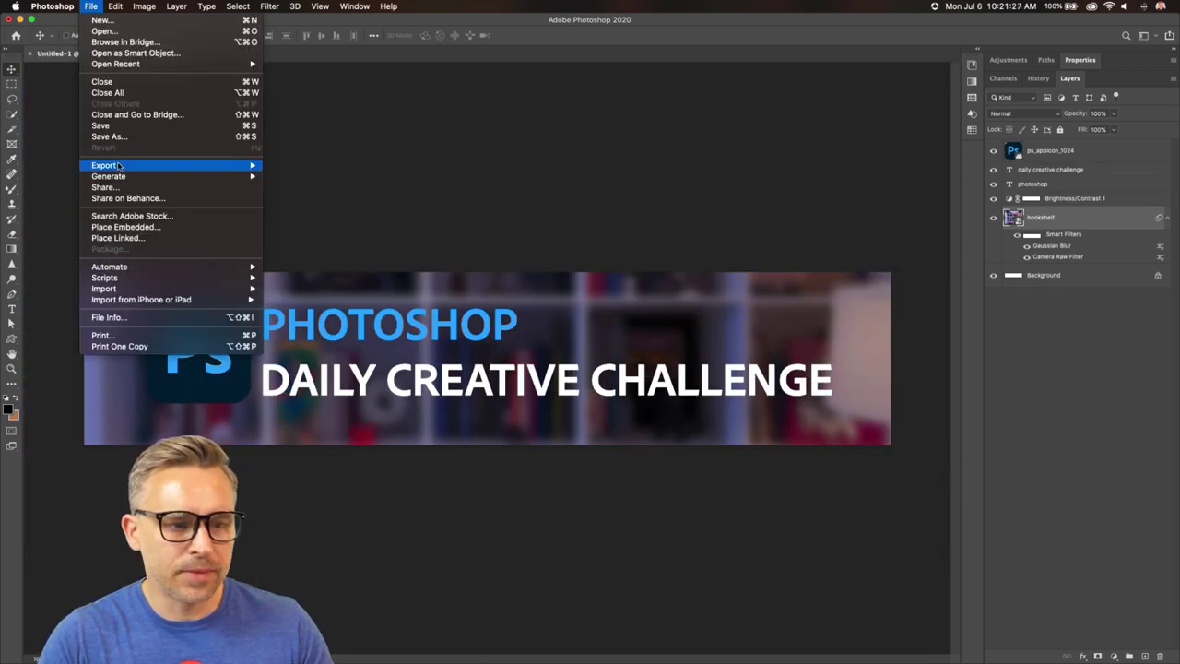
# Save the banner to the Desktop as title.psd
pyautogui.moveTo(129, 165)
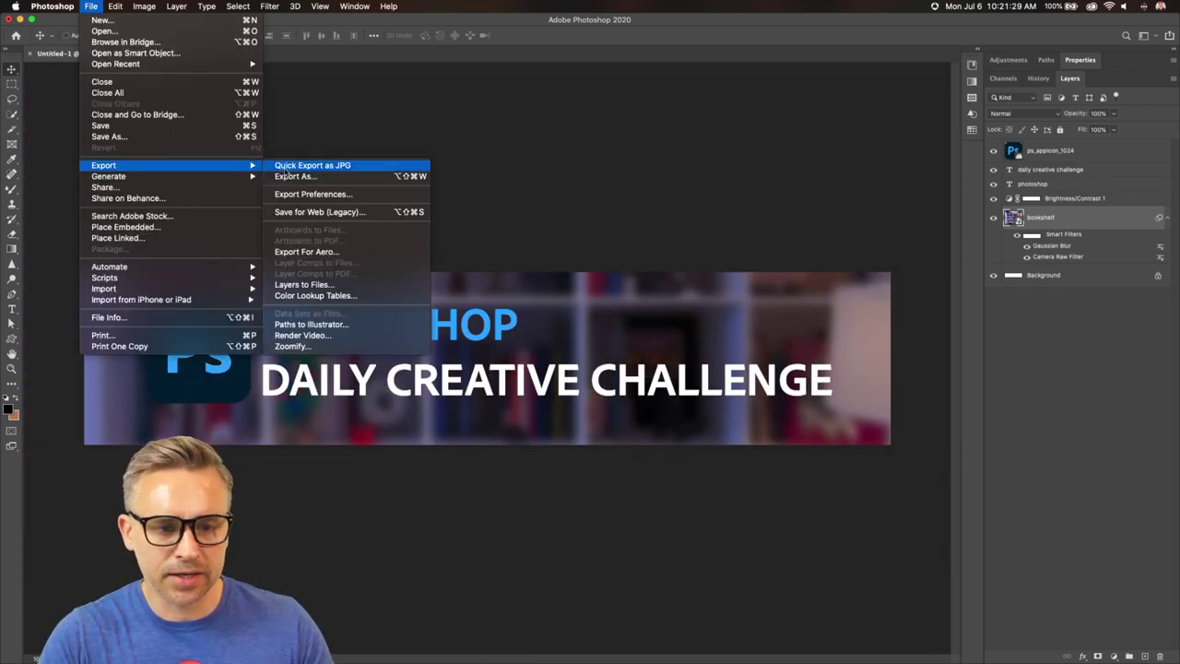
pyautogui.click(325, 140)
pyautogui.press('super+s')
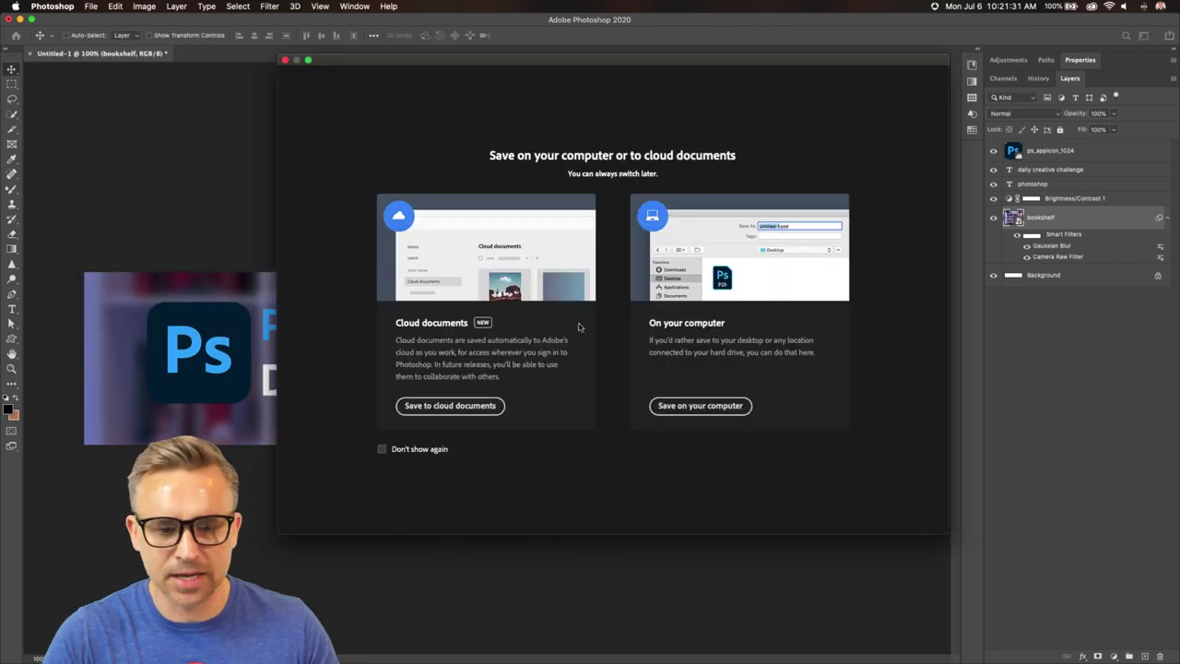
pyautogui.click(701, 408)
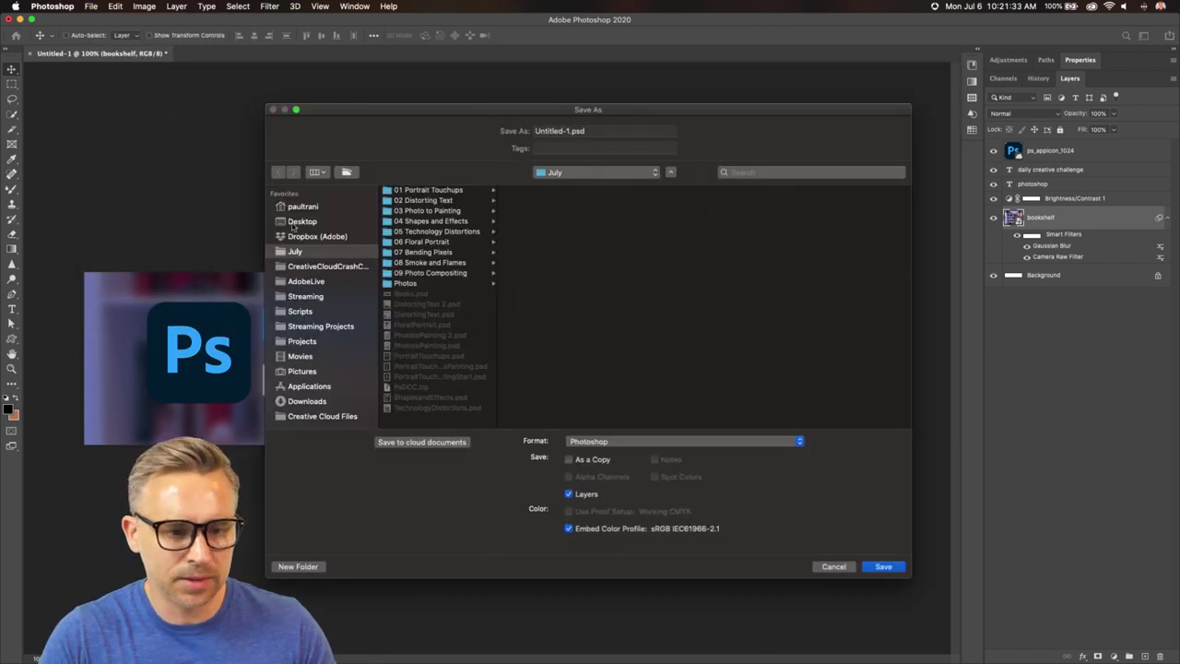
pyautogui.click(294, 226)
pyautogui.tripleClick(569, 131)
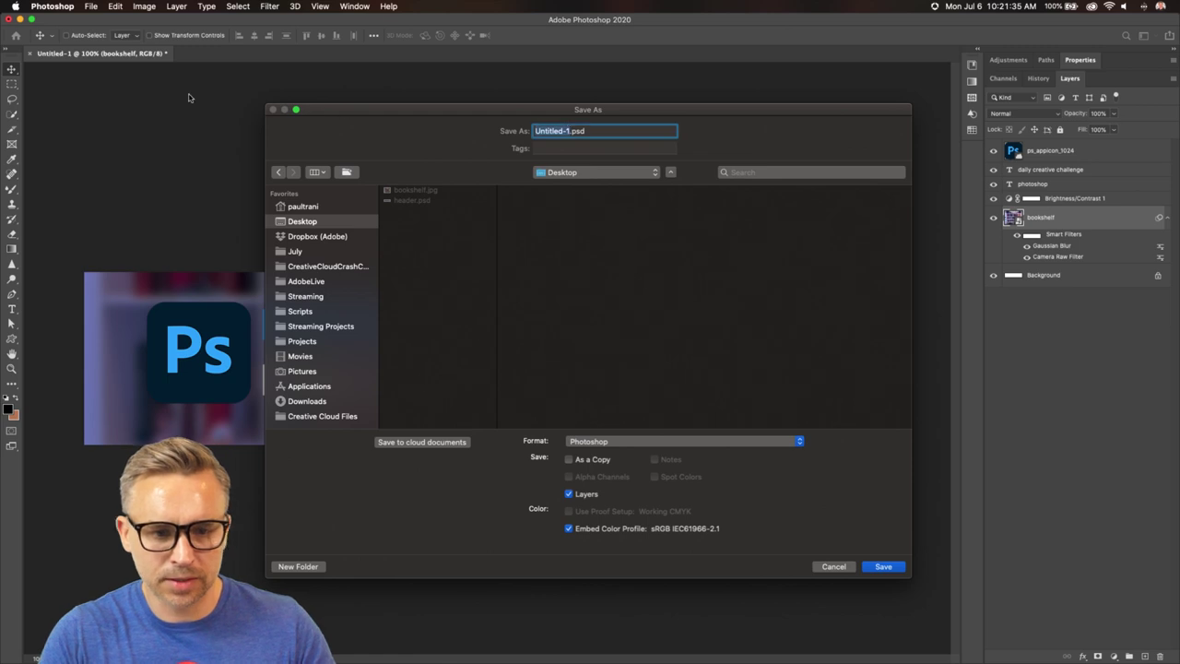
pyautogui.write('title.psd')
pyautogui.press('Return')
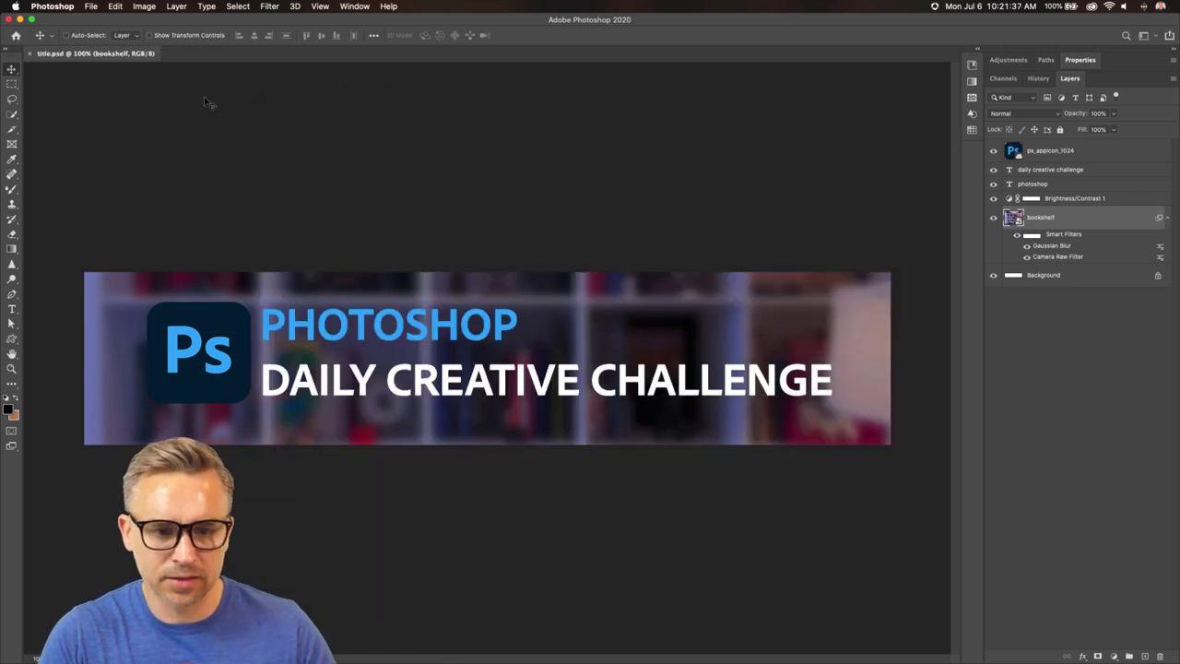
# Quick Export the banner as a JPG to the Desktop and minimize Photoshop
pyautogui.click(92, 7)
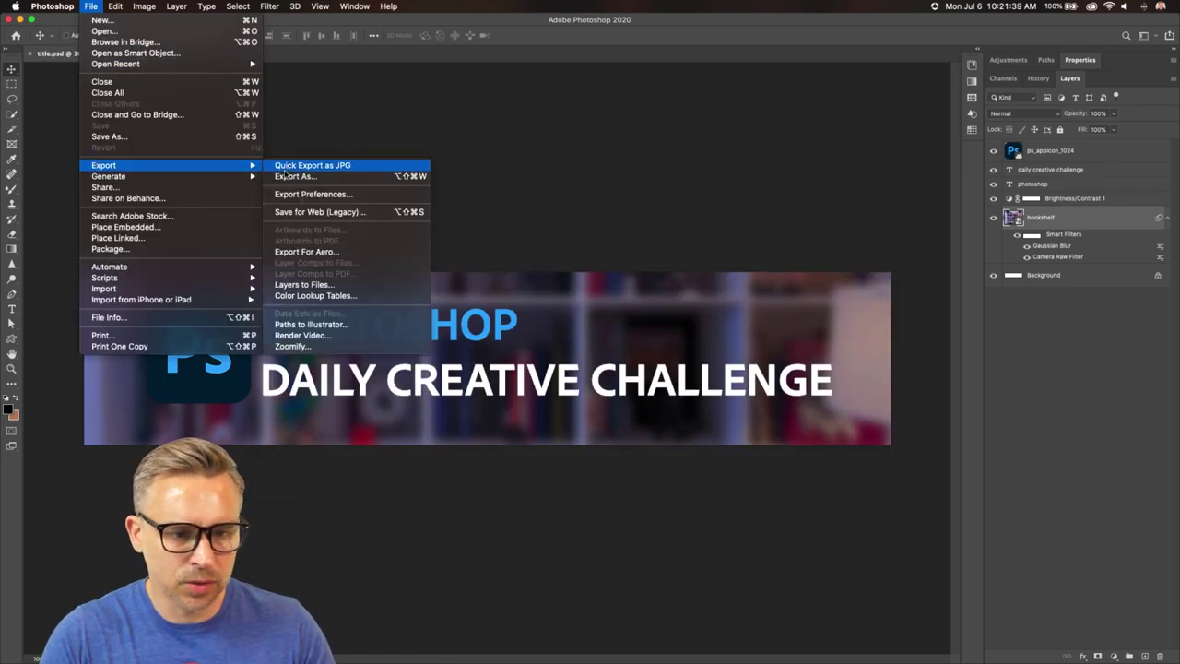
pyautogui.click(288, 167)
pyautogui.click(875, 518)
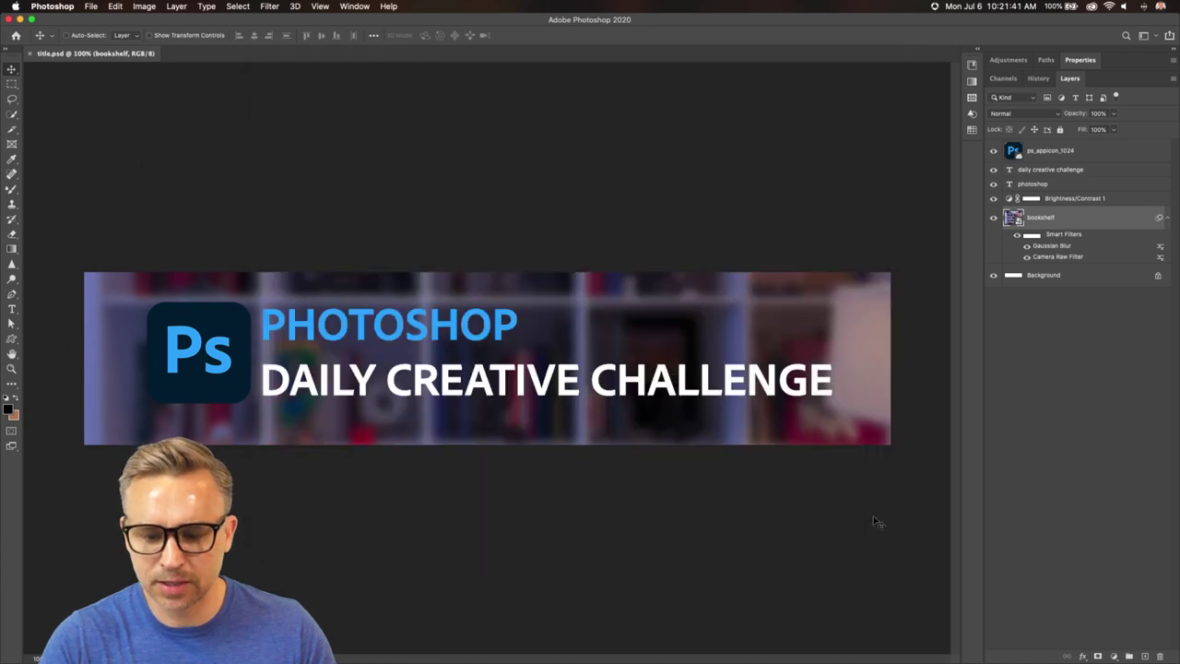
pyautogui.click(21, 18)
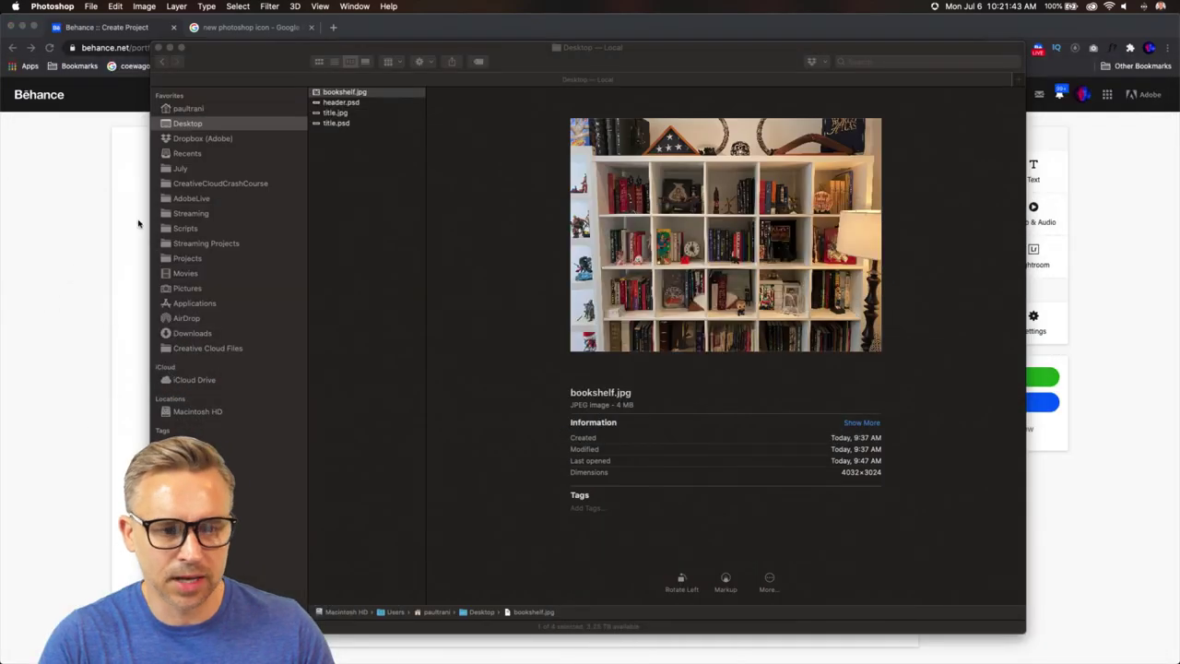
# Upload title.jpg from the Desktop as the banner image in the Behance project editor
pyautogui.click(95, 218)
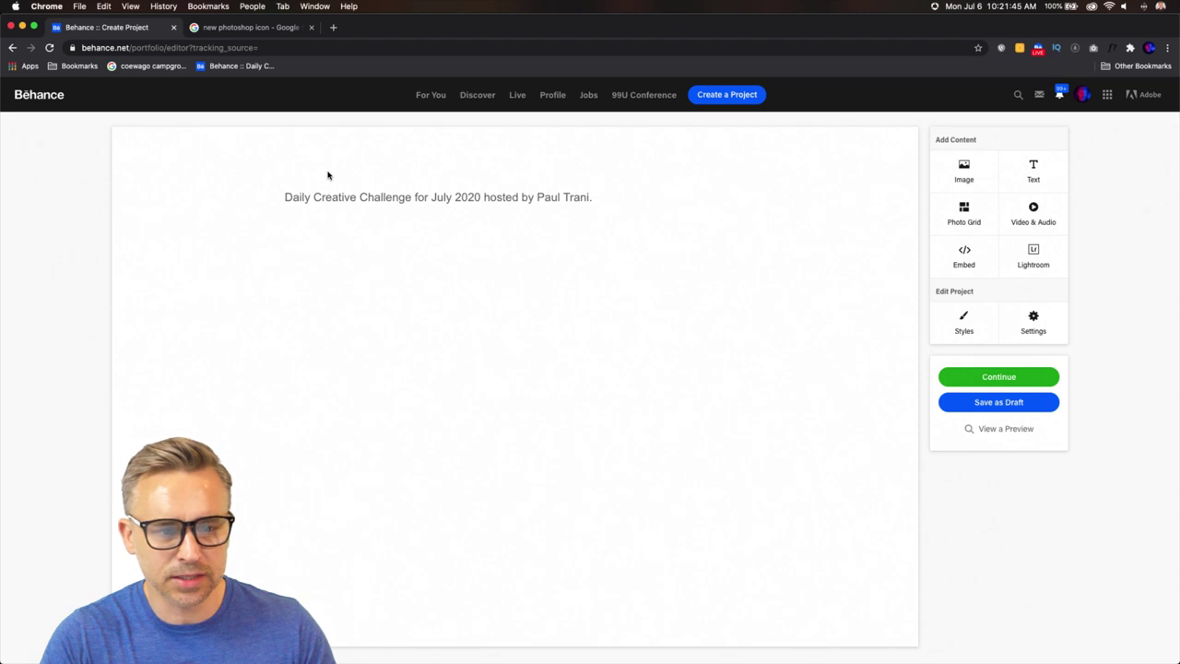
pyautogui.click(483, 173)
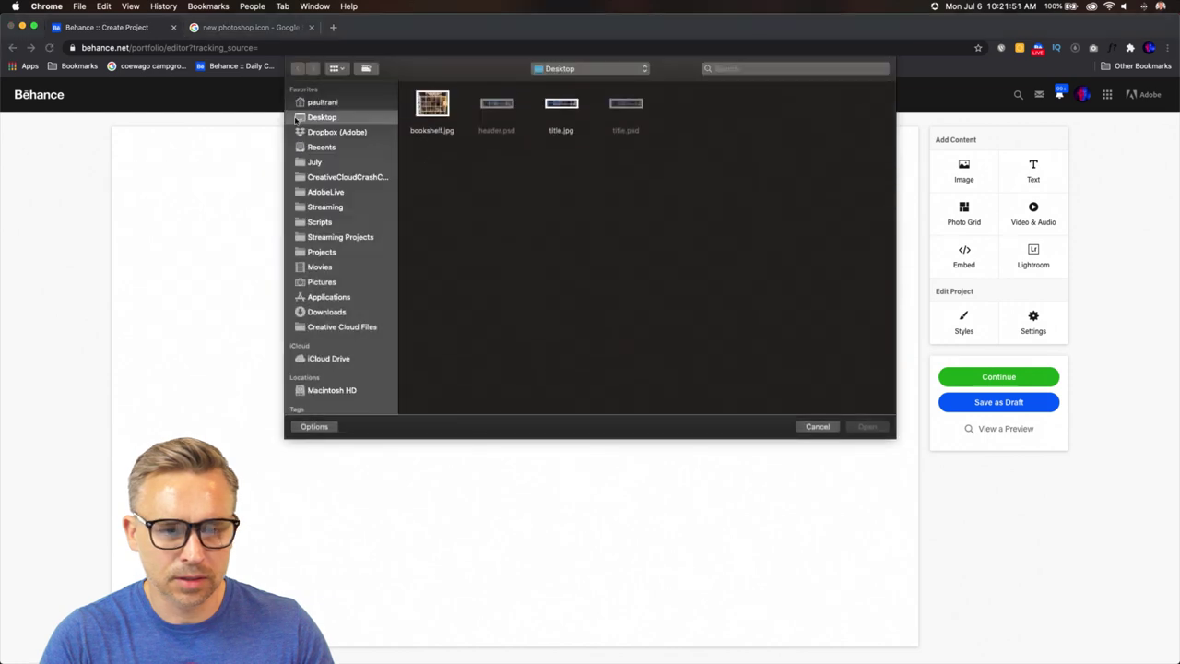
pyautogui.click(550, 105)
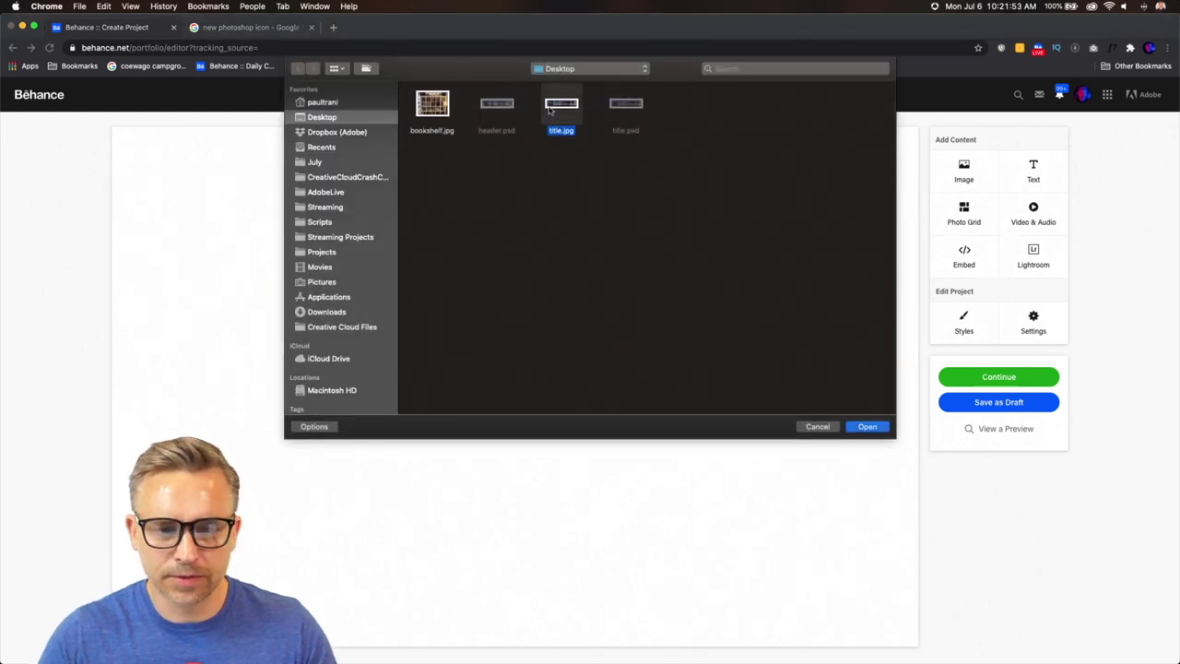
pyautogui.click(868, 426)
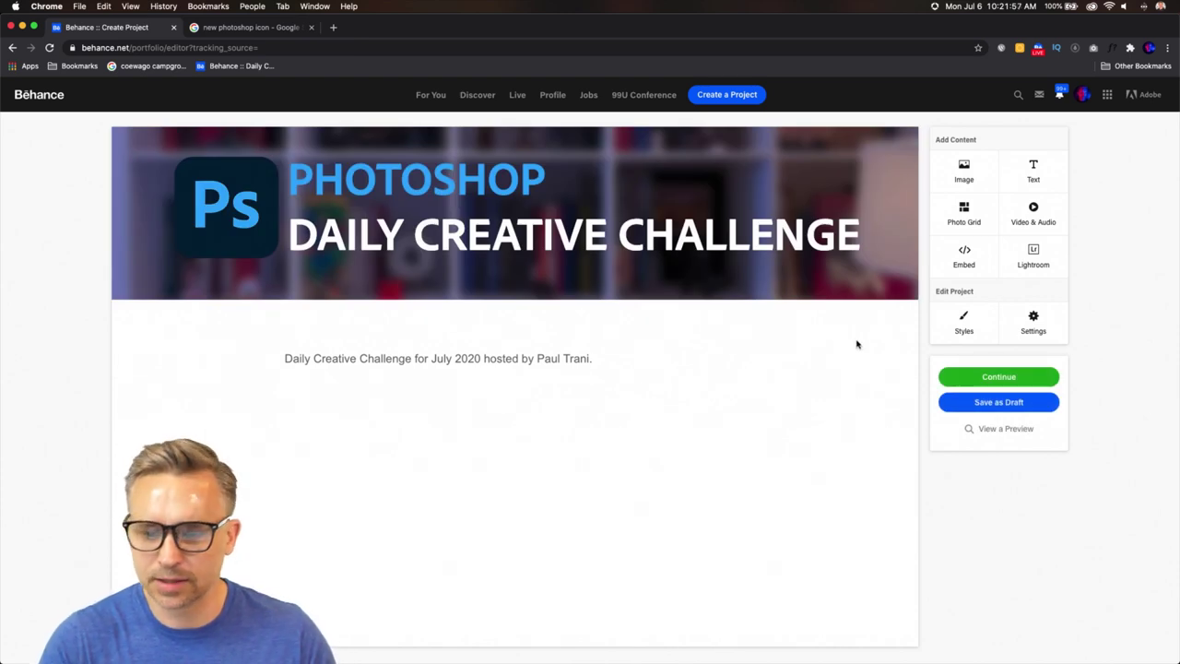
pyautogui.click(989, 378)
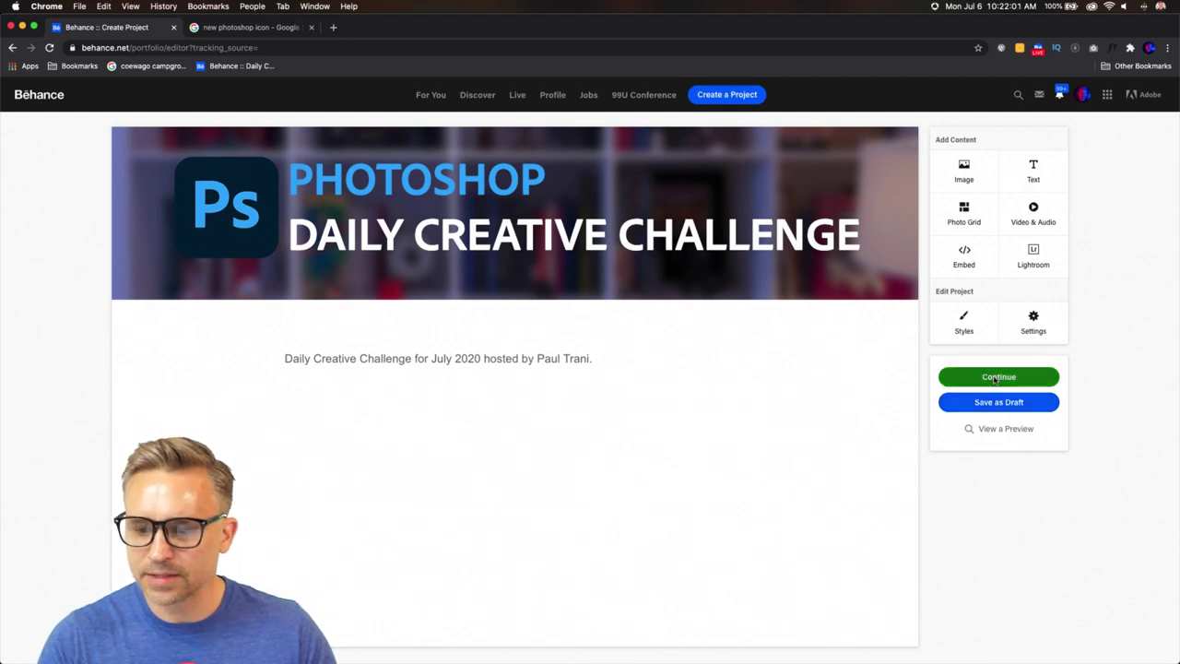
# Title the project 'Photoshop Daily Creative Challenge' and tag it Photoshop, Challenges and the host's name
pyautogui.click(568, 226)
pyautogui.write('Pho')
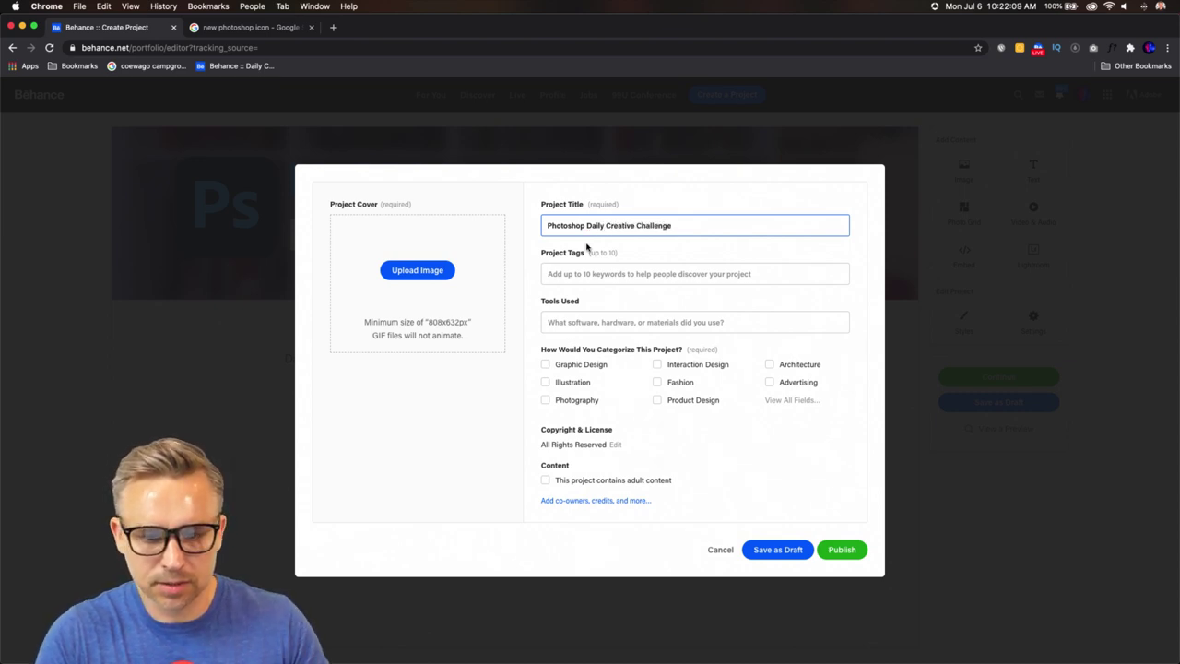
pyautogui.click(565, 272)
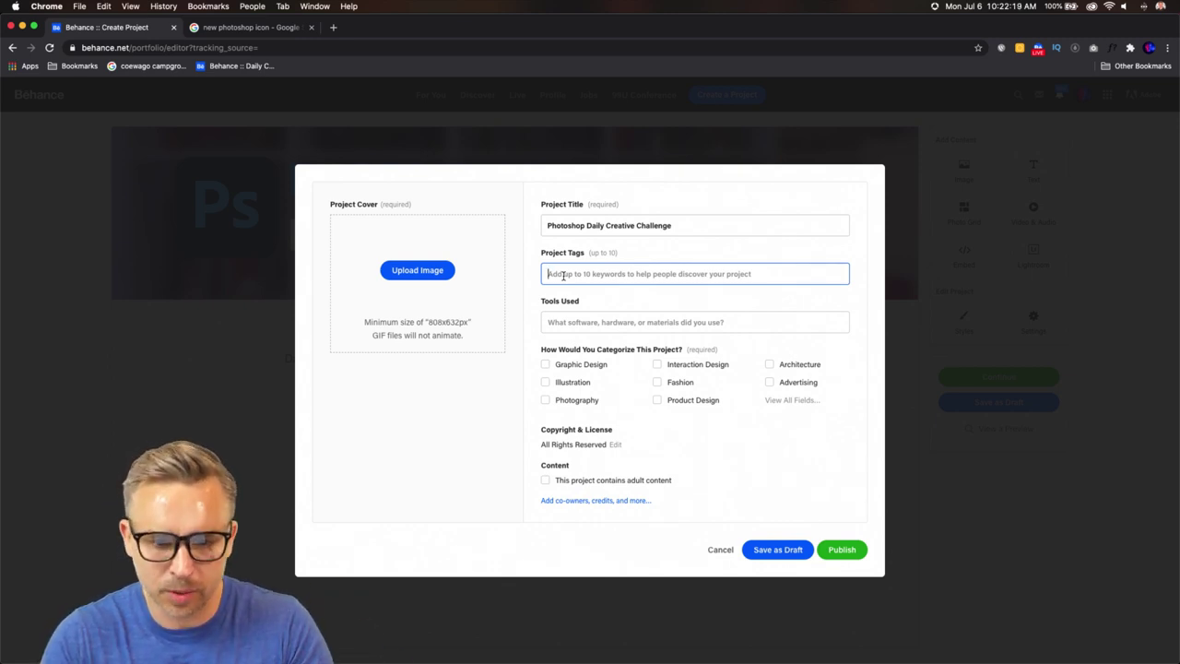
pyautogui.write('Photoshop')
pyautogui.press('Return')
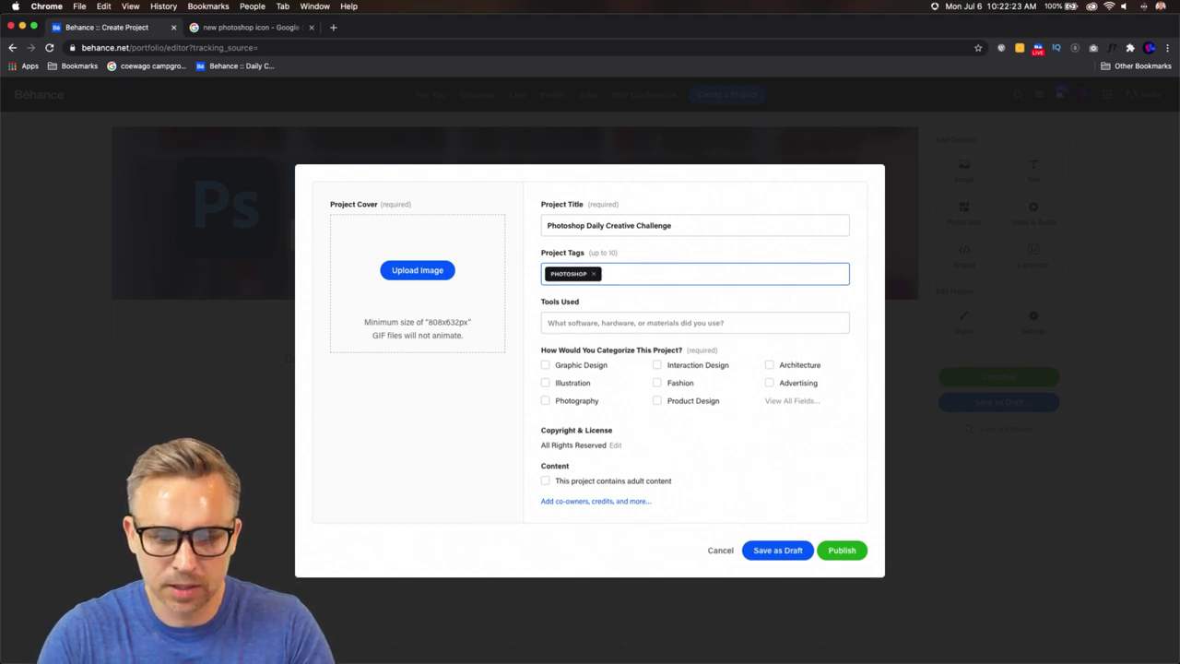
pyautogui.write('Challenges')
pyautogui.press('Return')
pyautogui.write('Paul Trani')
pyautogui.press('Return')
# List Adobe Photoshop under Tools Used and start uploading a cover image
pyautogui.click(577, 323)
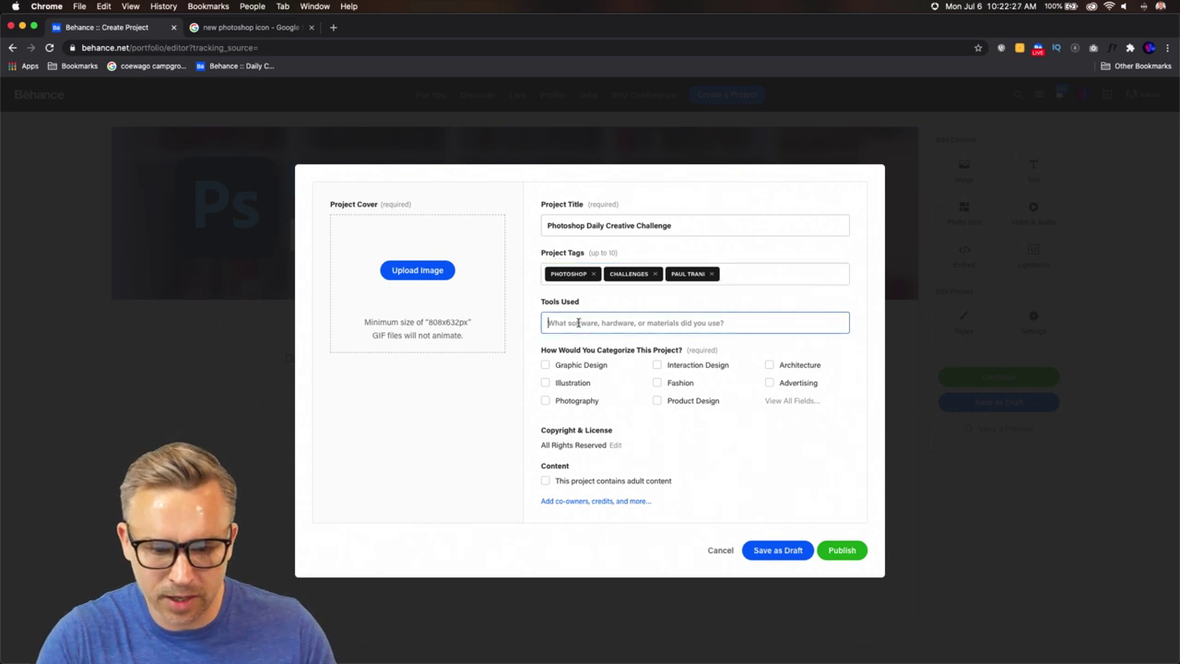
pyautogui.write('Ph')
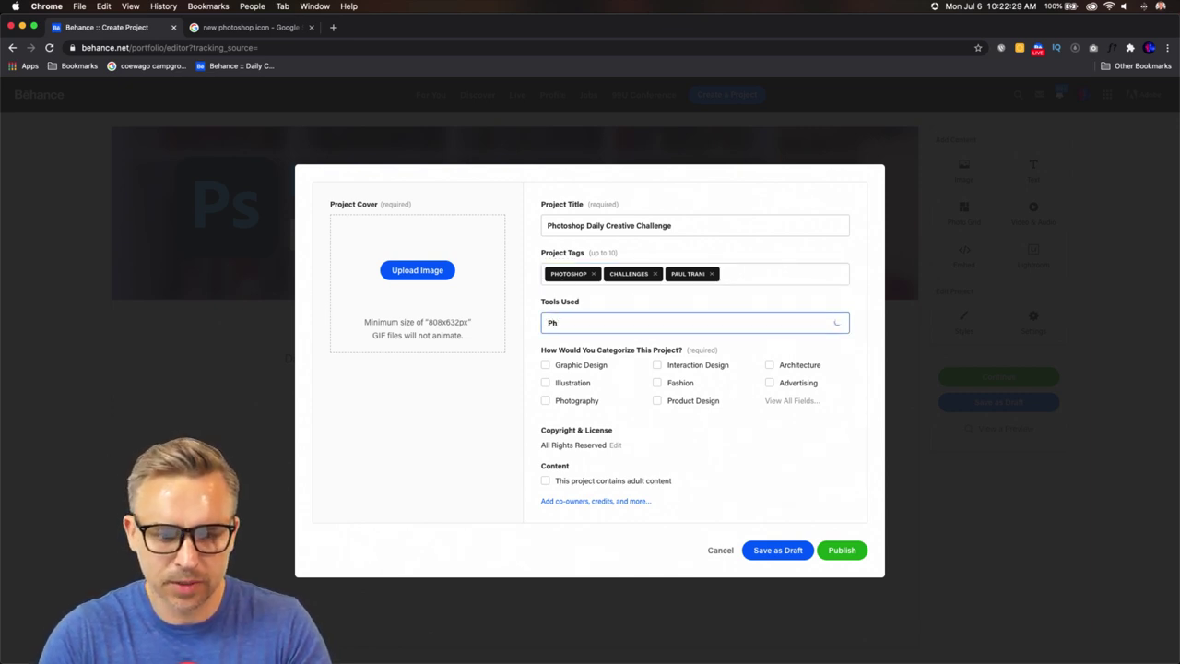
pyautogui.write('toshotosho')
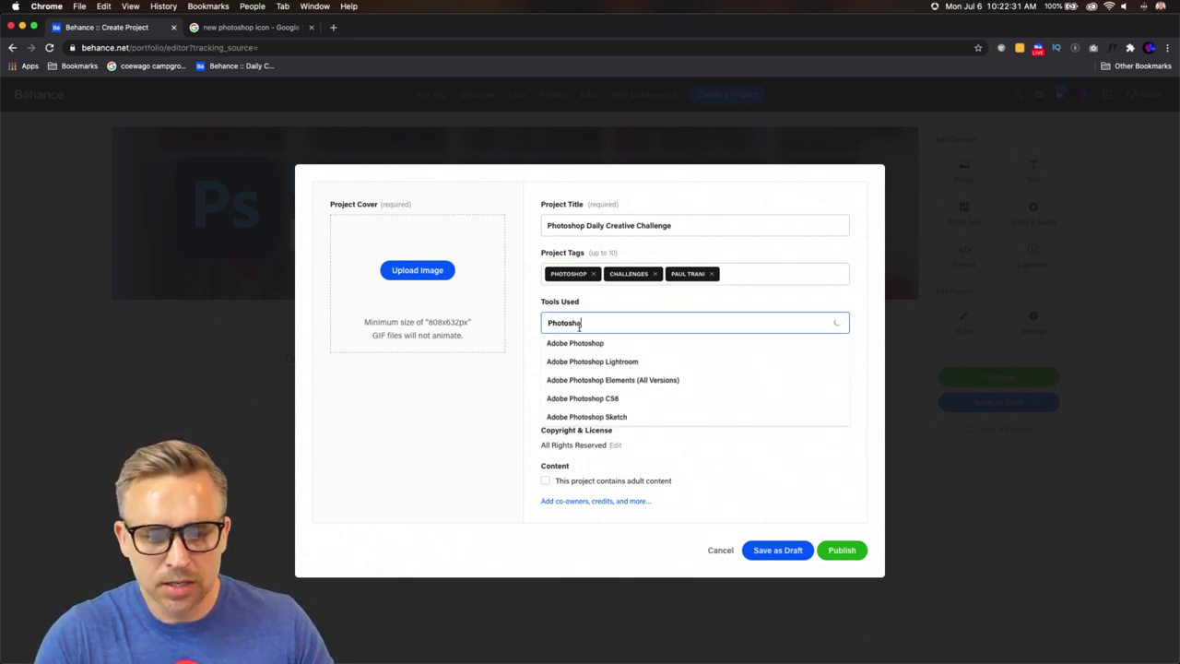
pyautogui.click(572, 343)
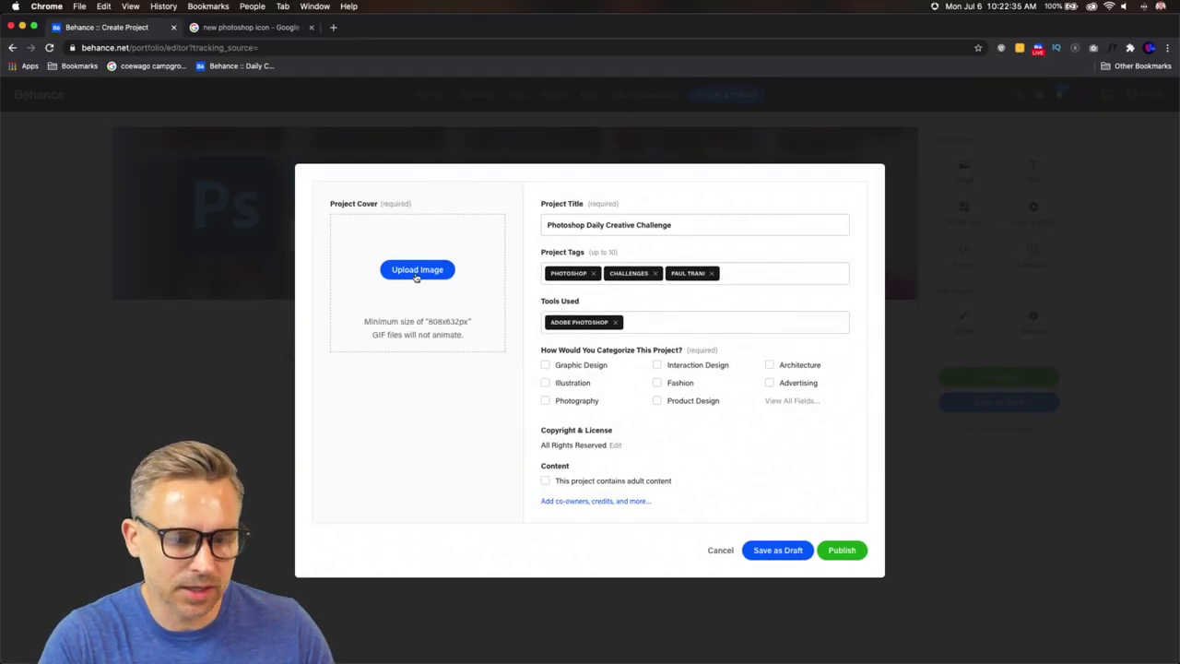
pyautogui.click(282, 249)
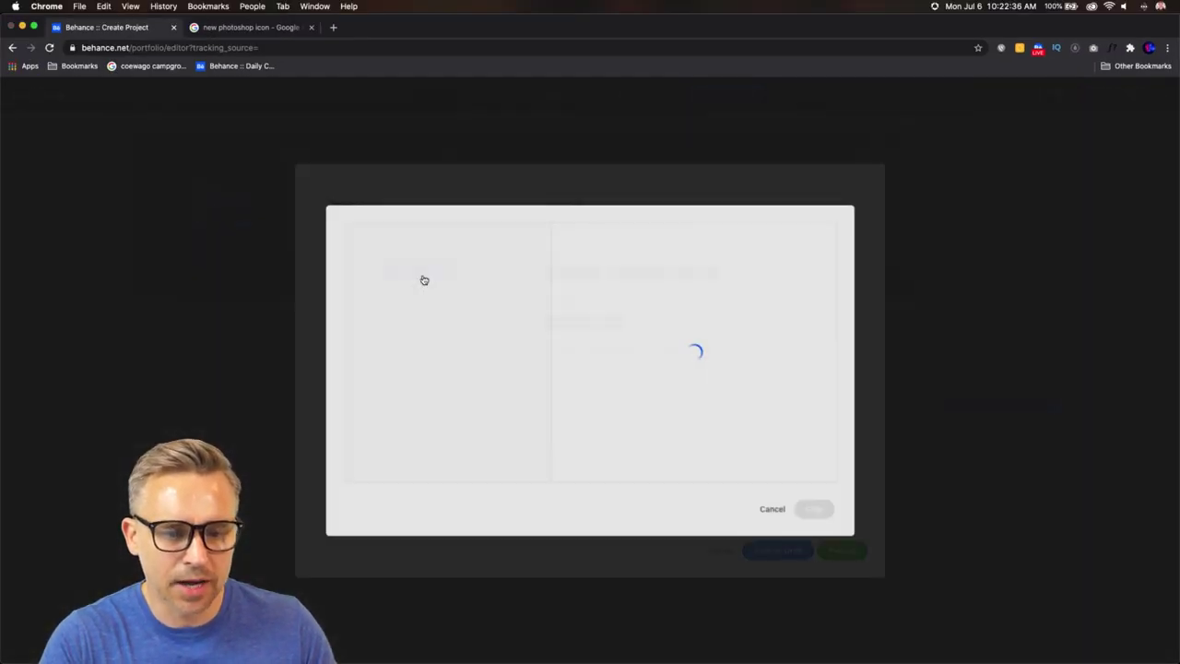
pyautogui.click(424, 279)
# Try title.jpg as the cover and dismiss the too-short image warning
pyautogui.click(424, 111)
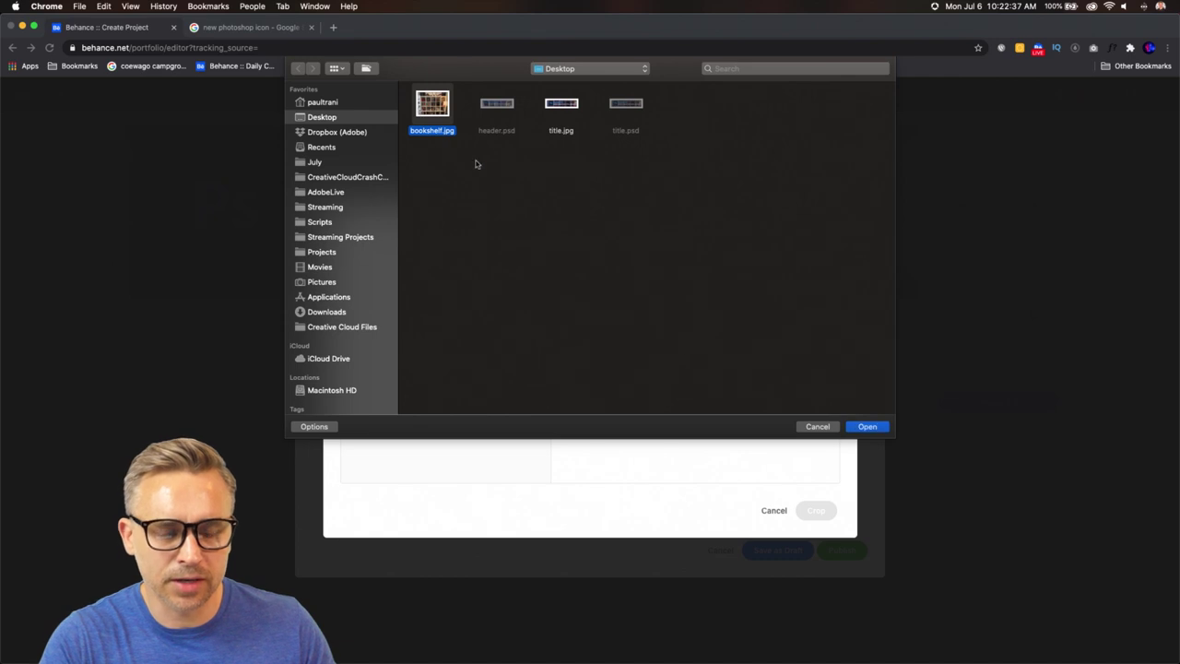
pyautogui.click(556, 108)
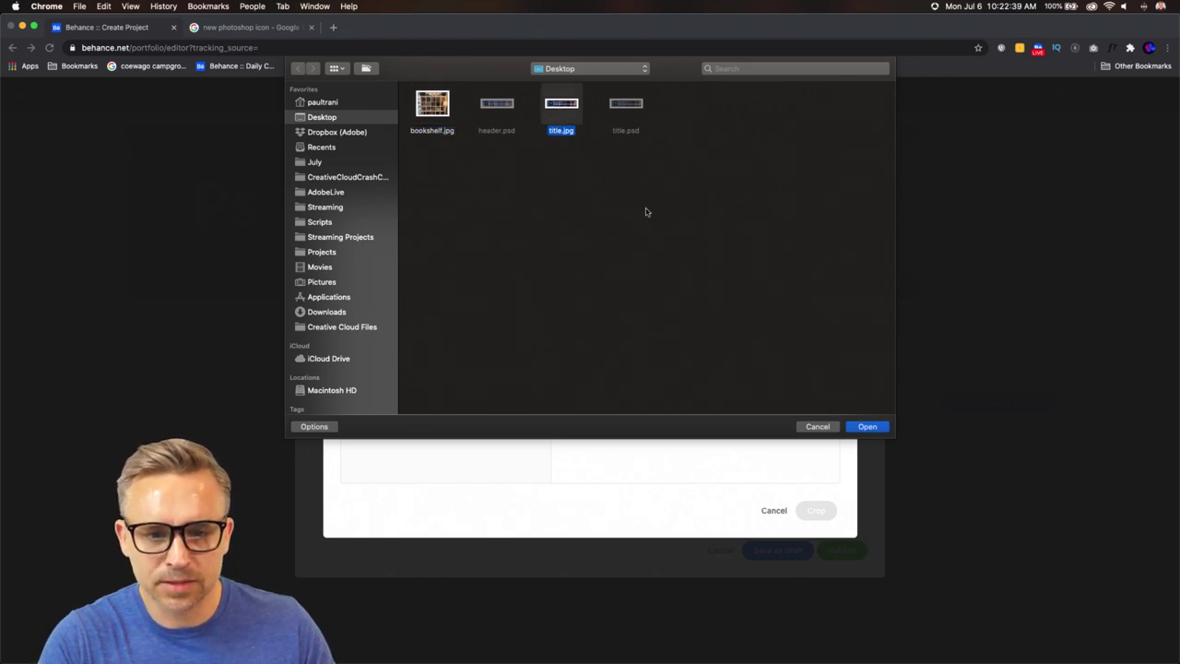
pyautogui.click(867, 425)
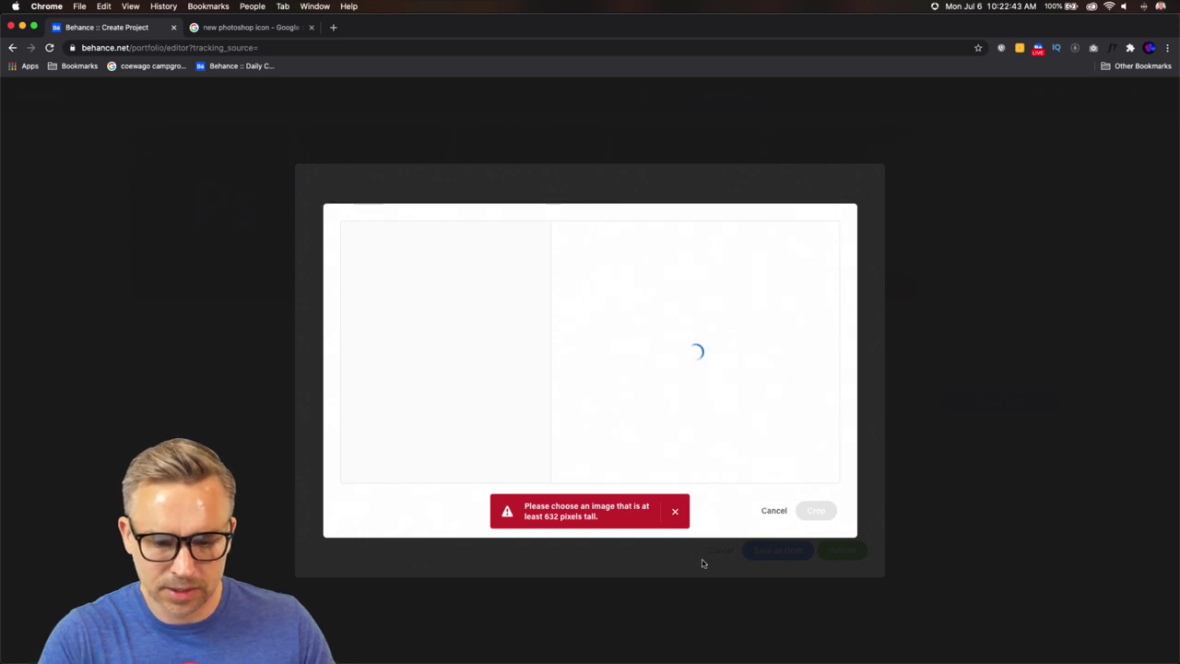
pyautogui.click(675, 511)
# Use bookshelf.jpg as the cover, zoomed in on the shelves and cropped
pyautogui.click(542, 228)
pyautogui.click(433, 104)
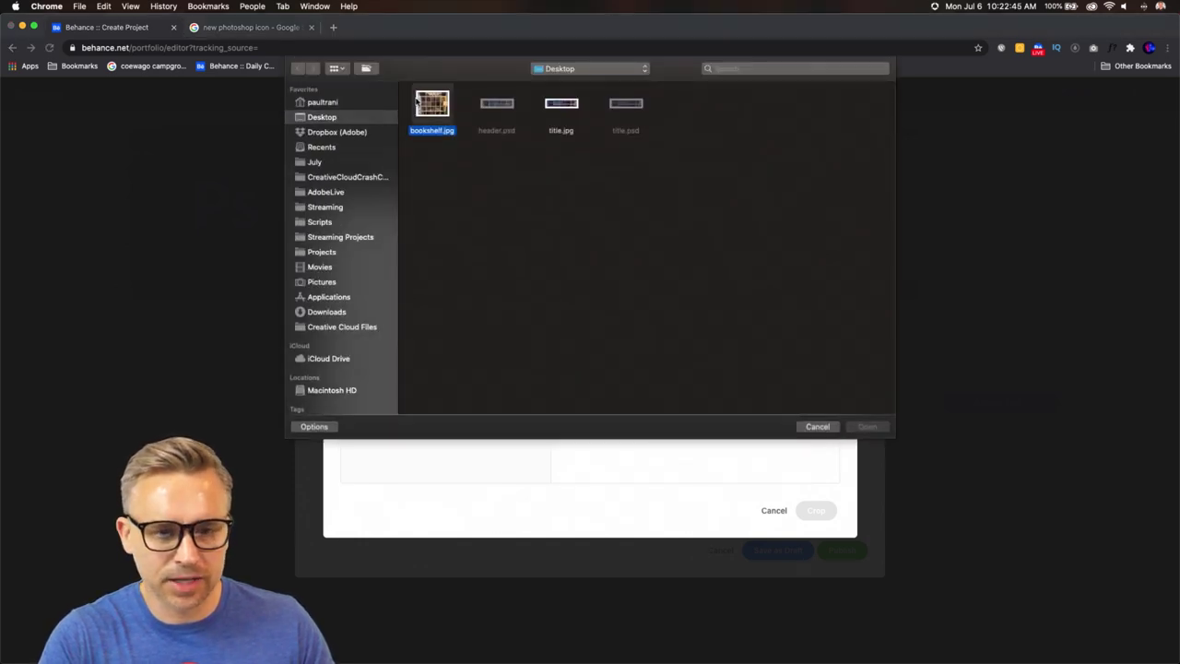
pyautogui.click(864, 427)
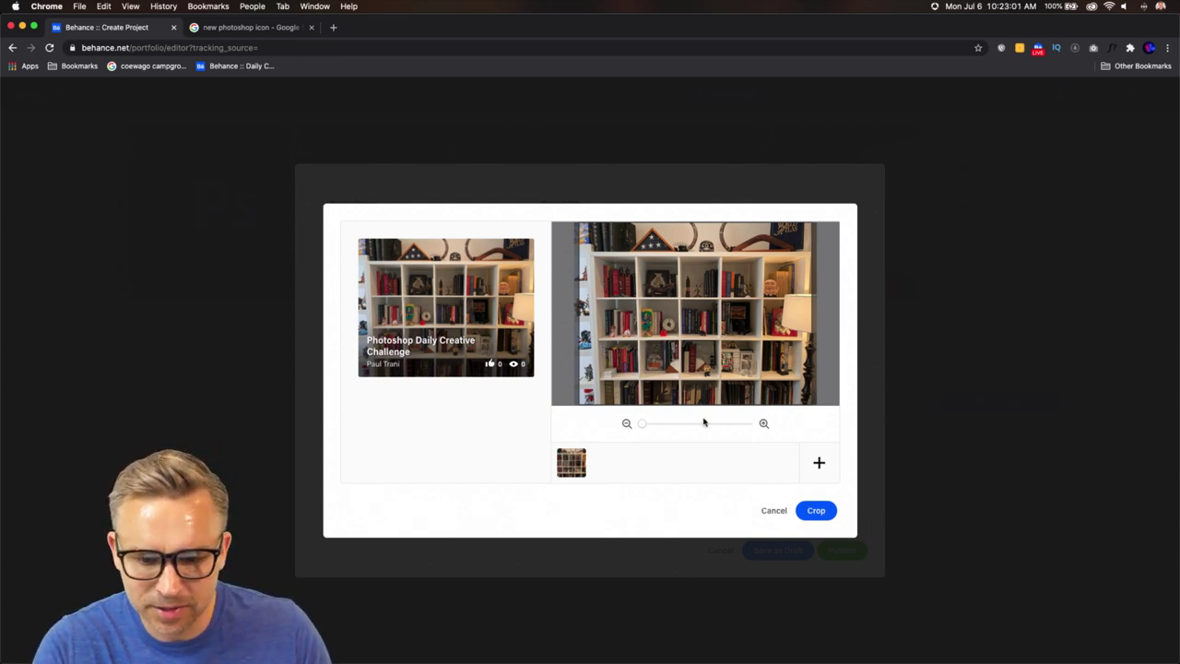
pyautogui.moveTo(637, 424); pyautogui.dragTo(648, 428)
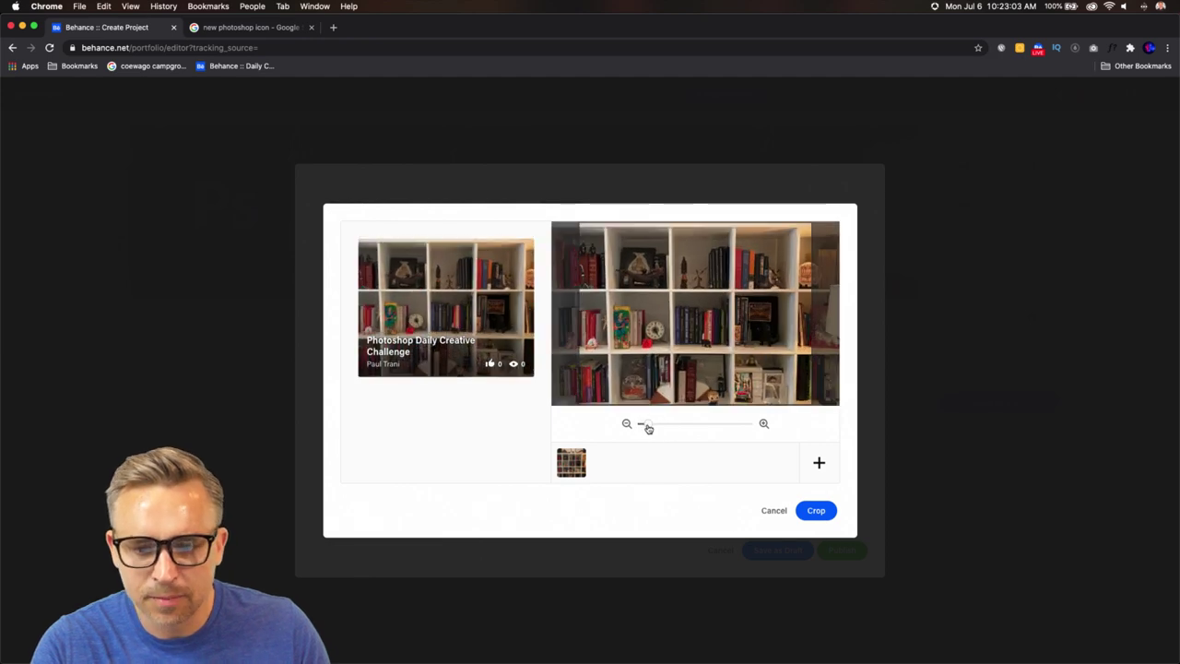
pyautogui.click(814, 512)
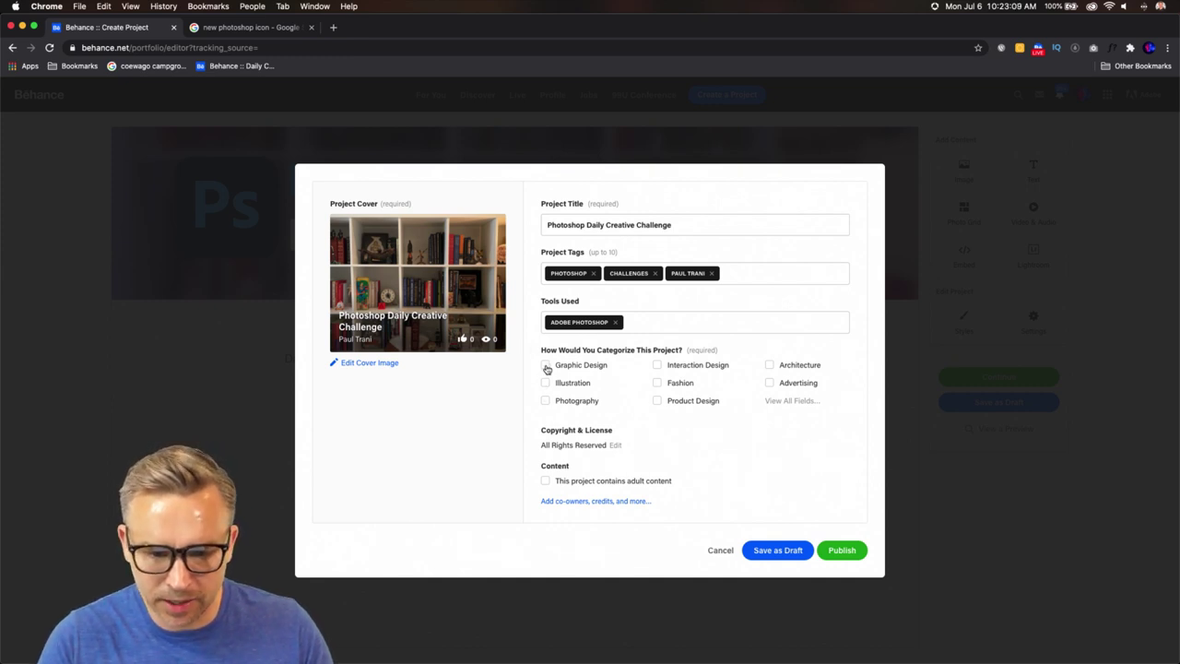
# Tick Photography and Graphic Design categories and save the project as a draft
pyautogui.click(544, 402)
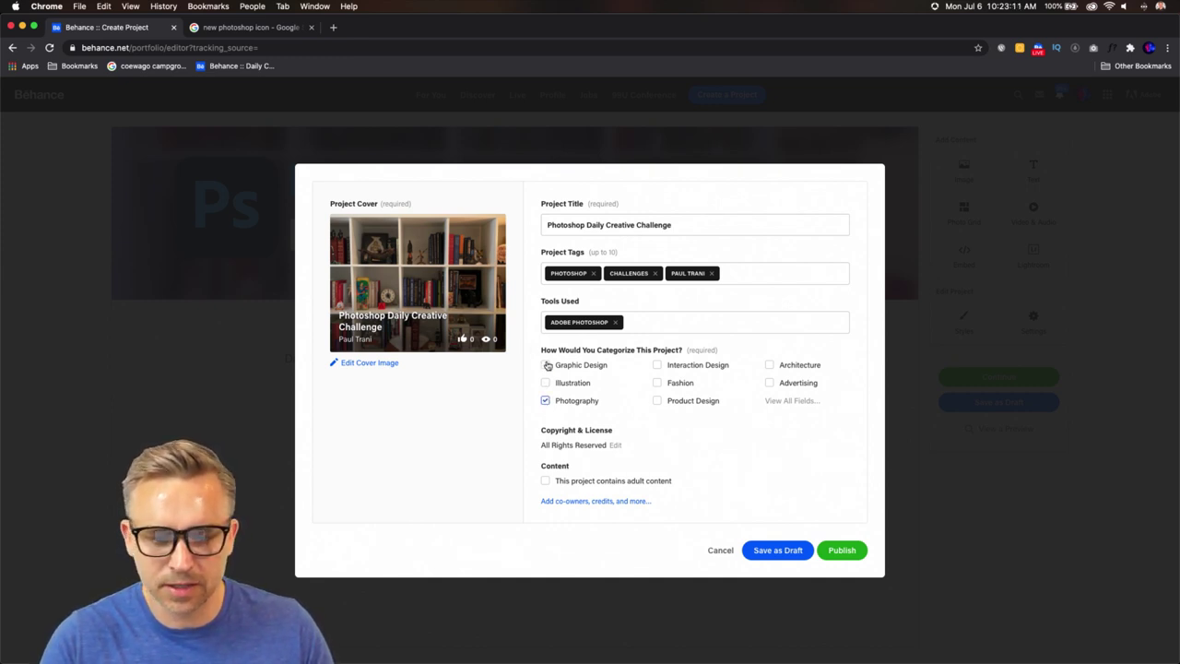
pyautogui.click(544, 365)
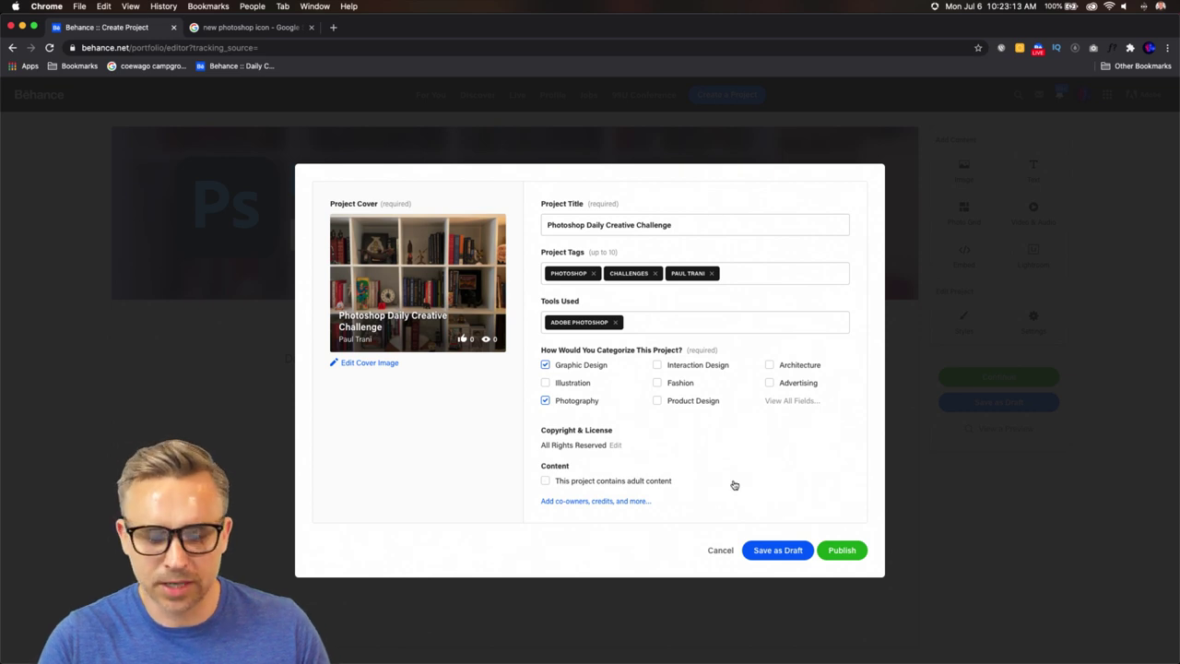
pyautogui.click(774, 550)
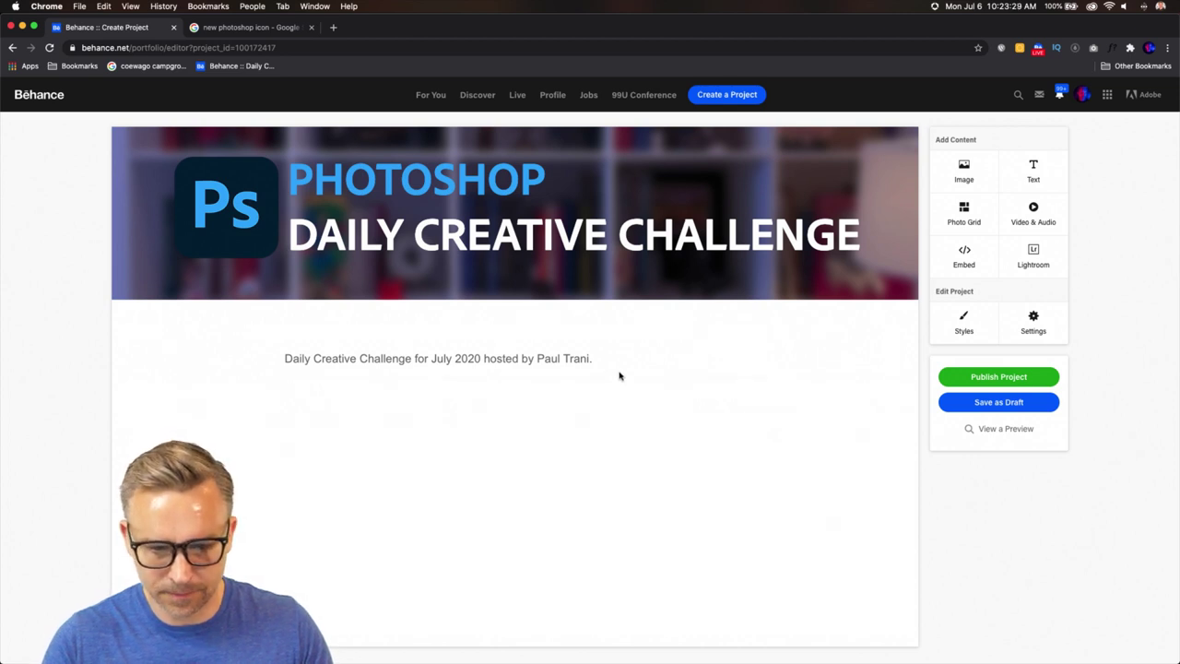
# Start adding another image below the description and bring the Desktop Finder window forward
pyautogui.moveTo(618, 389)
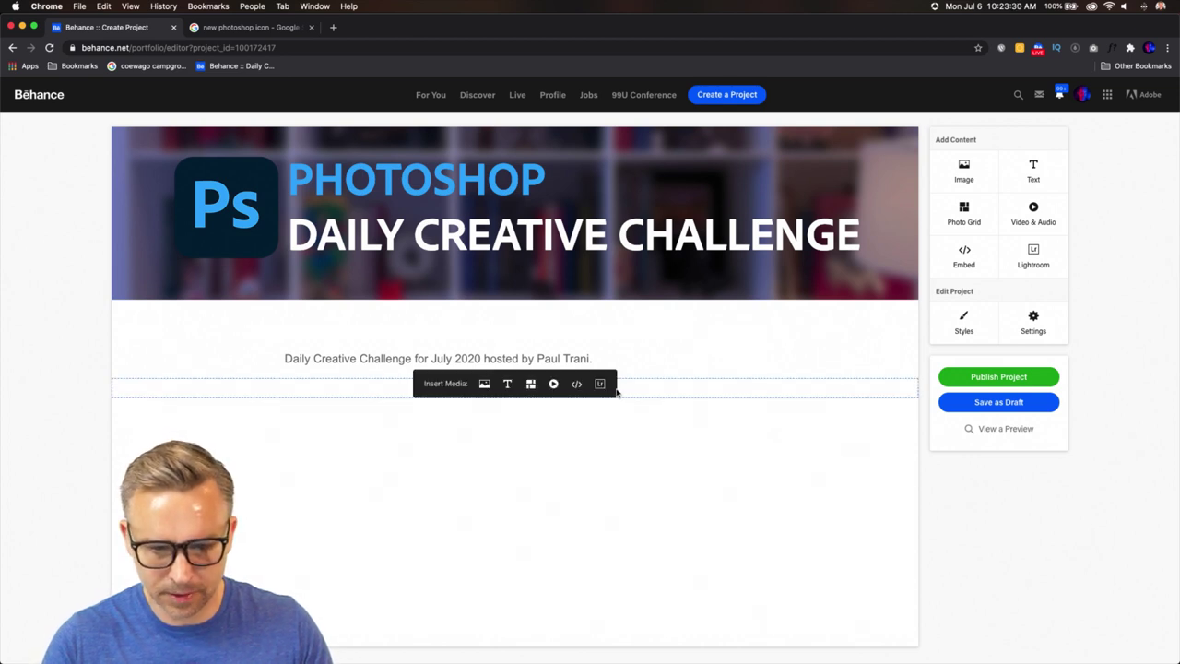
pyautogui.click(483, 385)
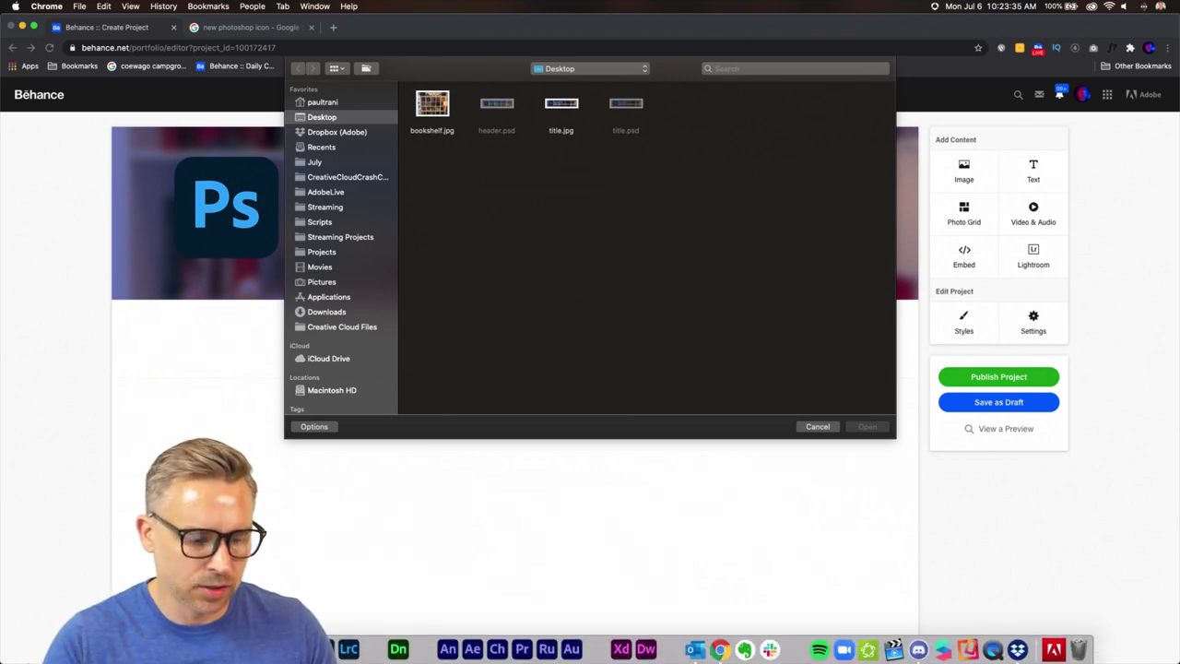
pyautogui.click(332, 163)
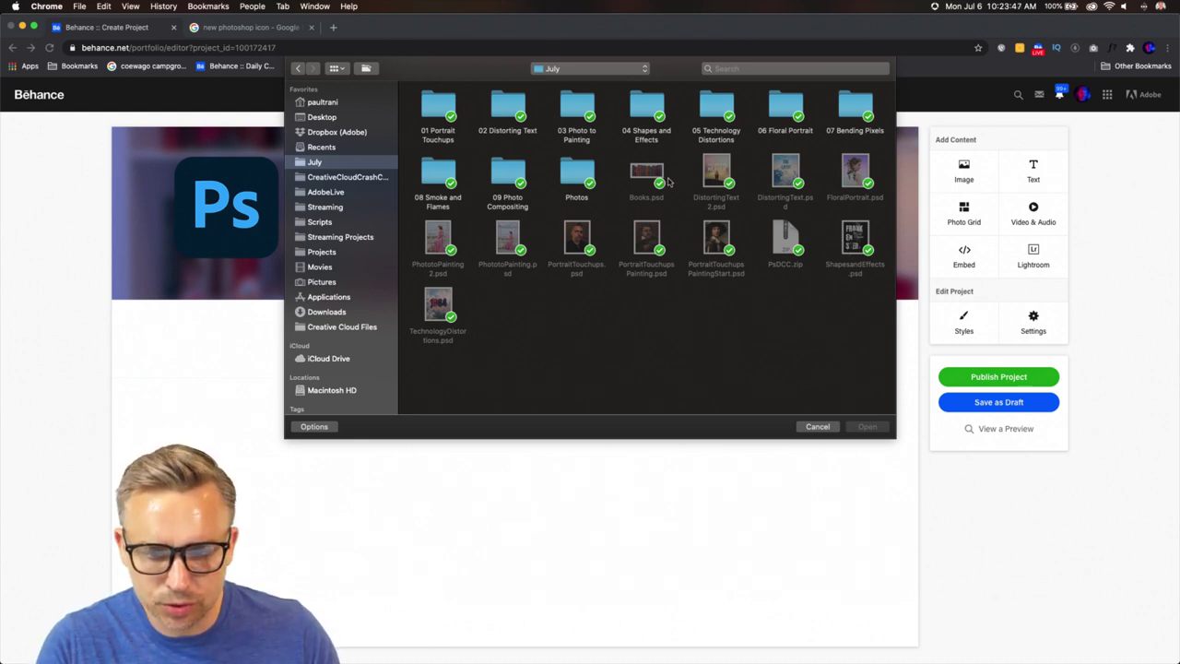
pyautogui.moveTo(543, 659)
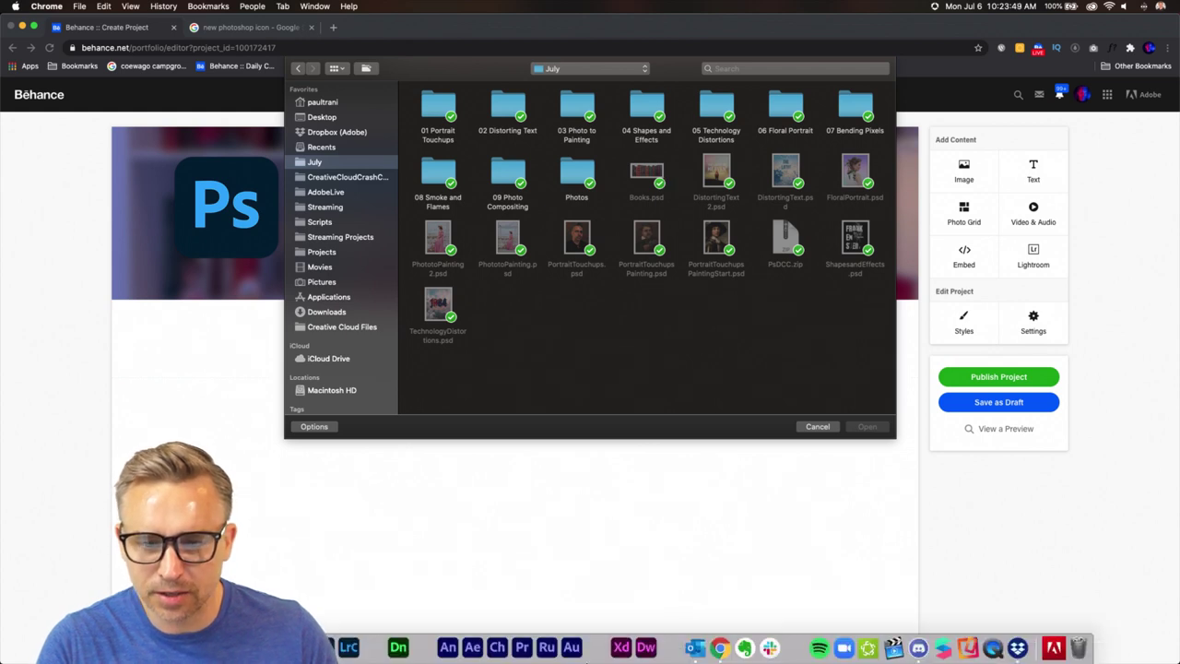
pyautogui.click(197, 647)
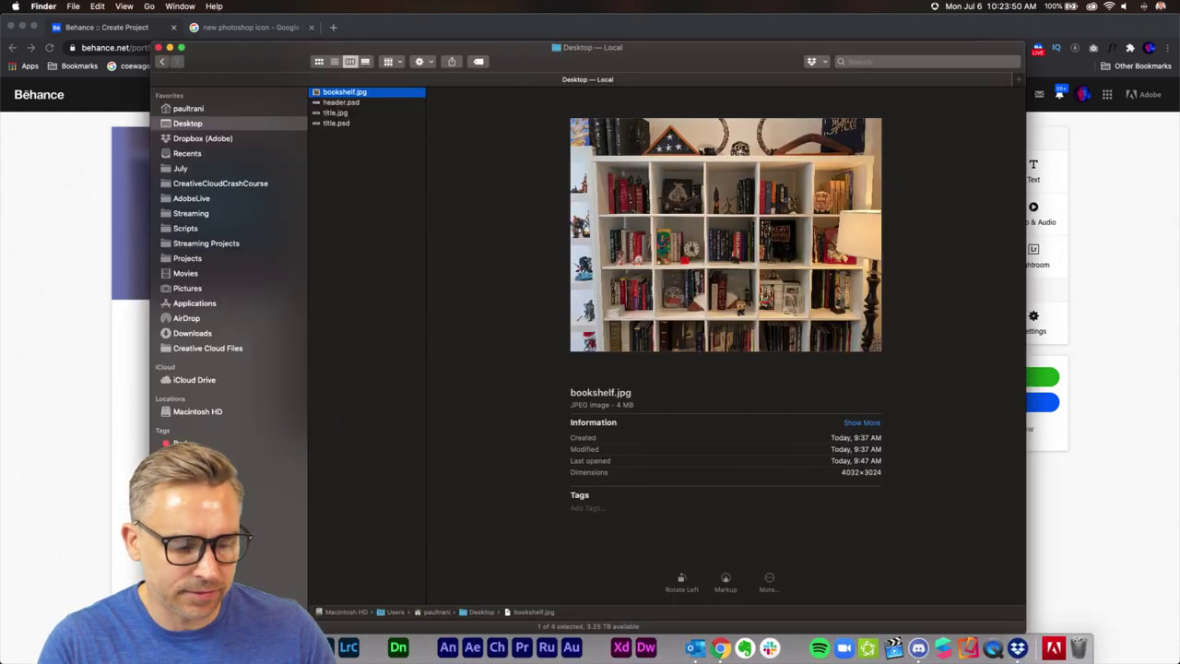
# Open PortraitTouchupsPainting.psd from the Dropbox (Adobe) > July folder in Photoshop
pyautogui.click(175, 139)
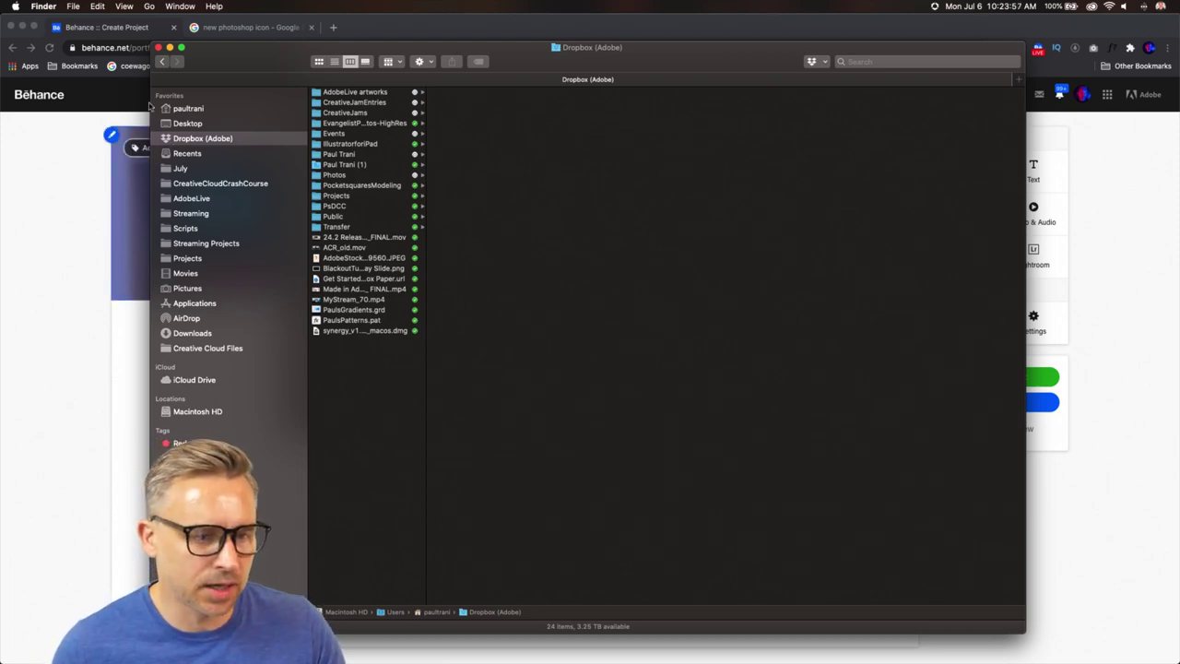
pyautogui.click(179, 171)
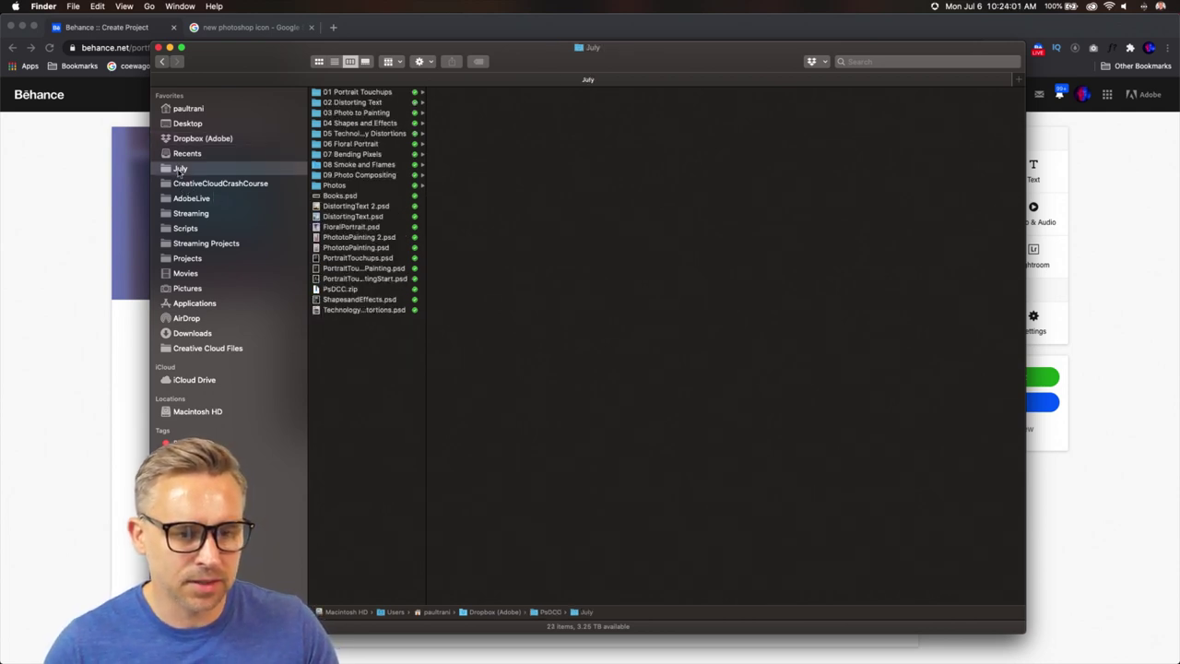
pyautogui.click(316, 268)
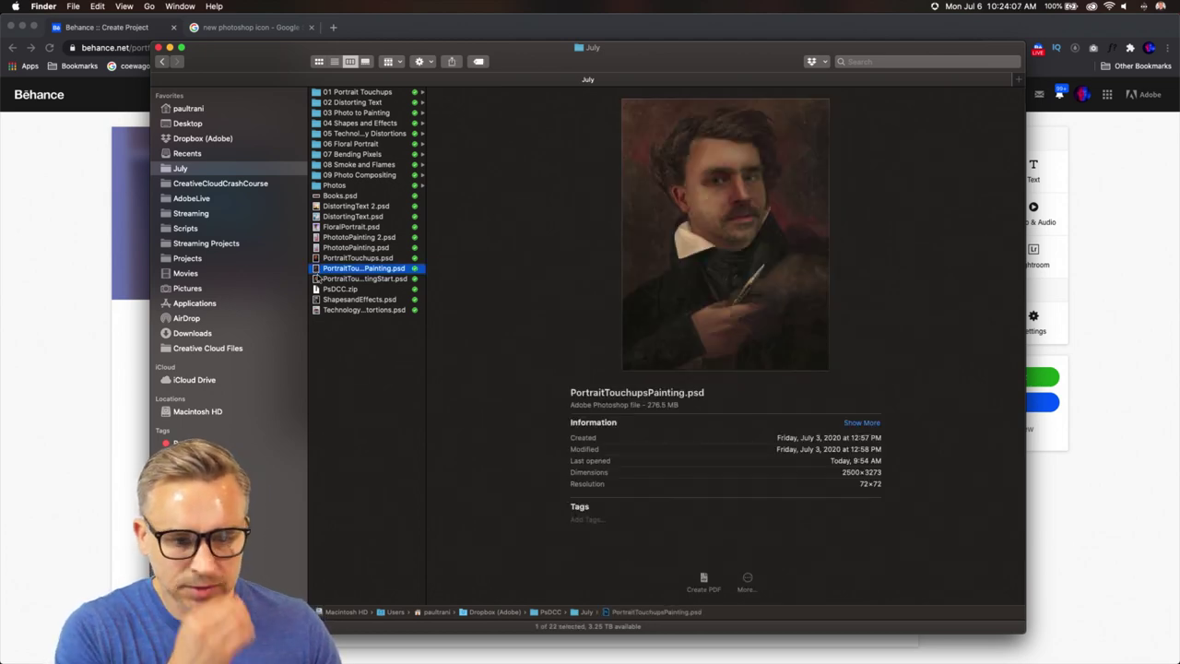
pyautogui.doubleClick(317, 268)
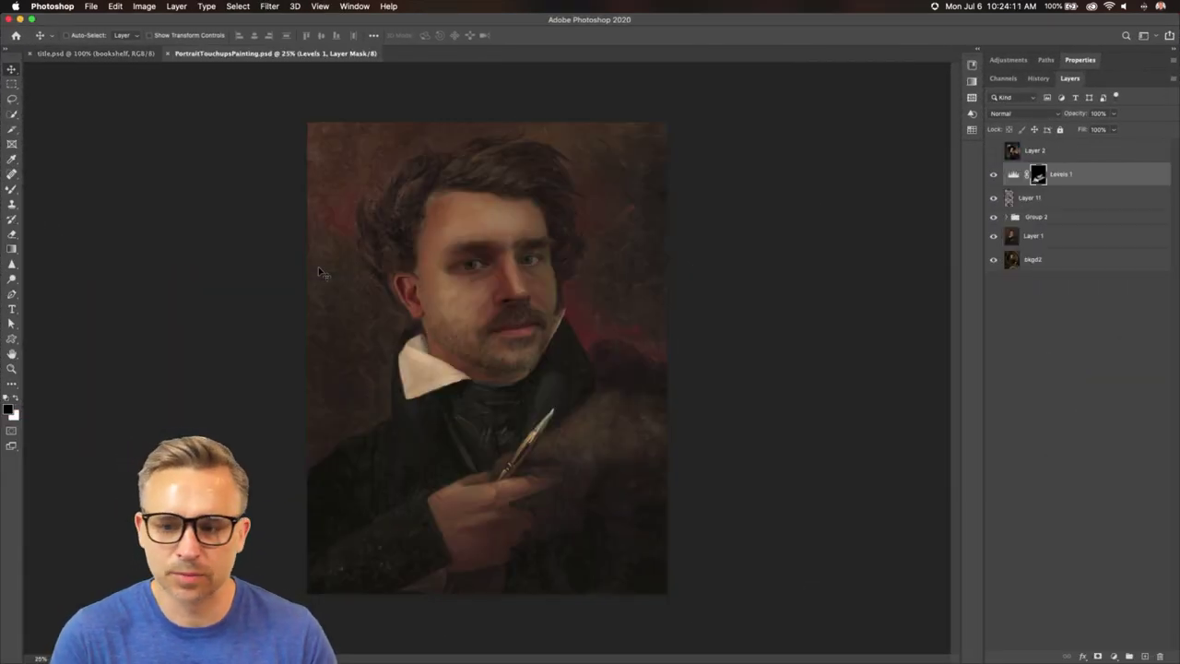
# Add a new empty layer above Levels 1 and switch to the Mixer Brush Tool
pyautogui.click(1144, 656)
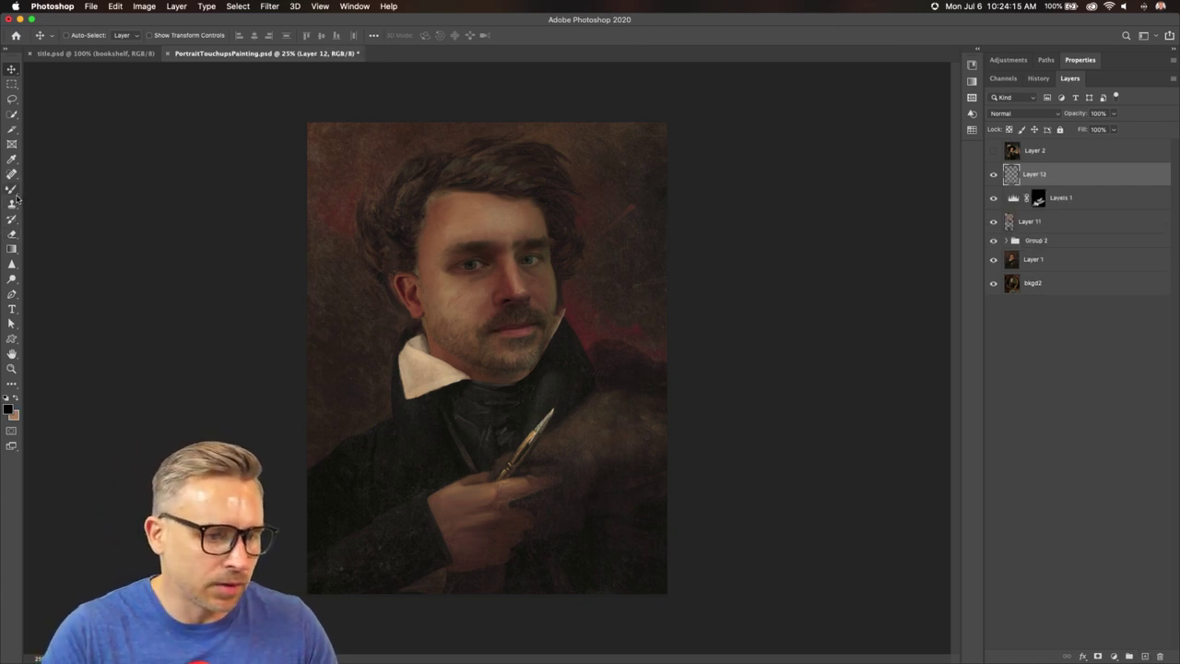
pyautogui.click(13, 194)
pyautogui.rightClick(12, 191)
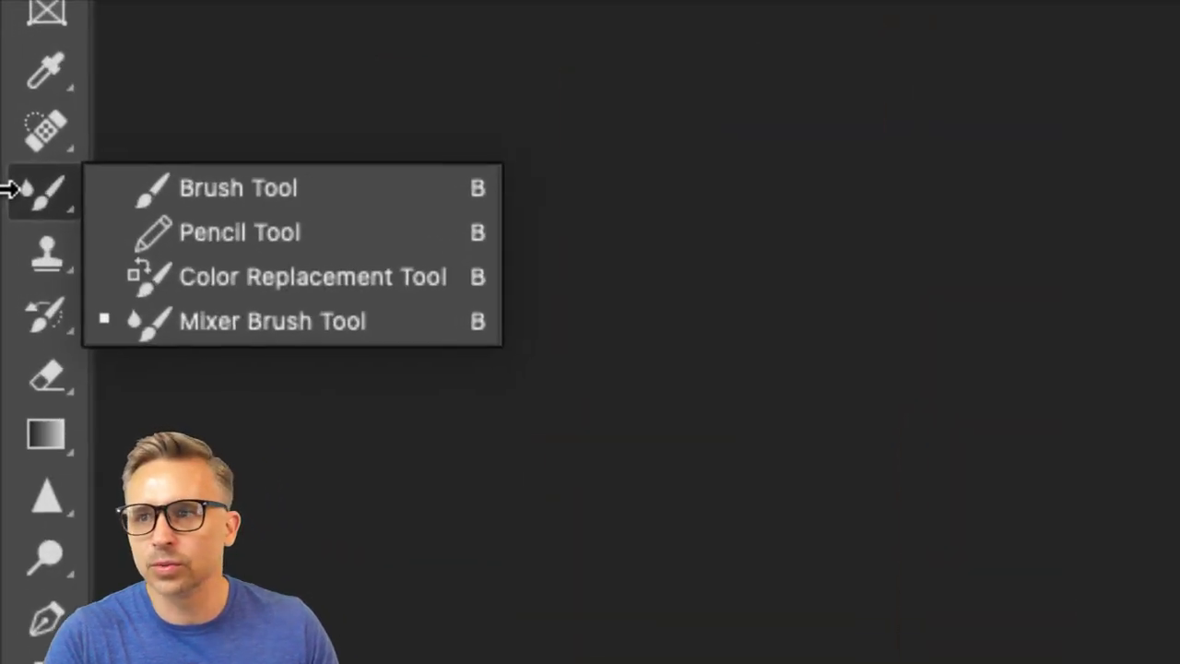
pyautogui.click(211, 324)
# Hide Color Balance 1 in Group 2, keeping Layer 11, Levels 1 and Layer 12 visible
pyautogui.moveTo(989, 201)
pyautogui.mouseDown()
pyautogui.moveTo(992, 223)
pyautogui.moveTo(992, 180)
pyautogui.mouseUp()
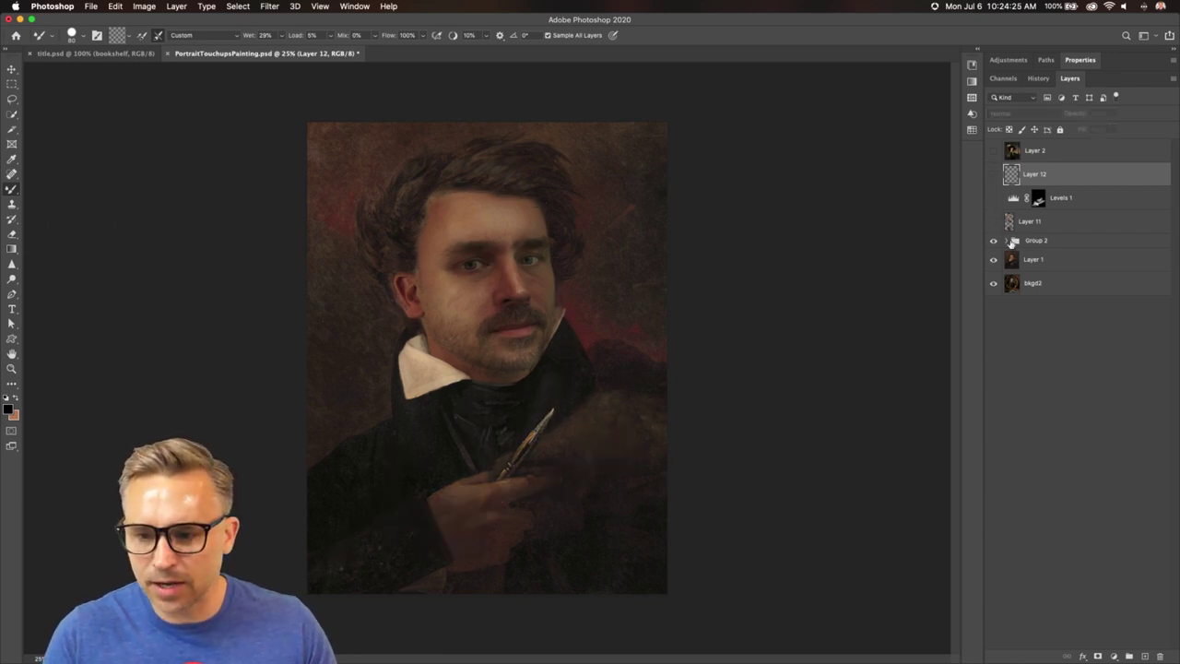
pyautogui.click(1006, 241)
pyautogui.click(994, 298)
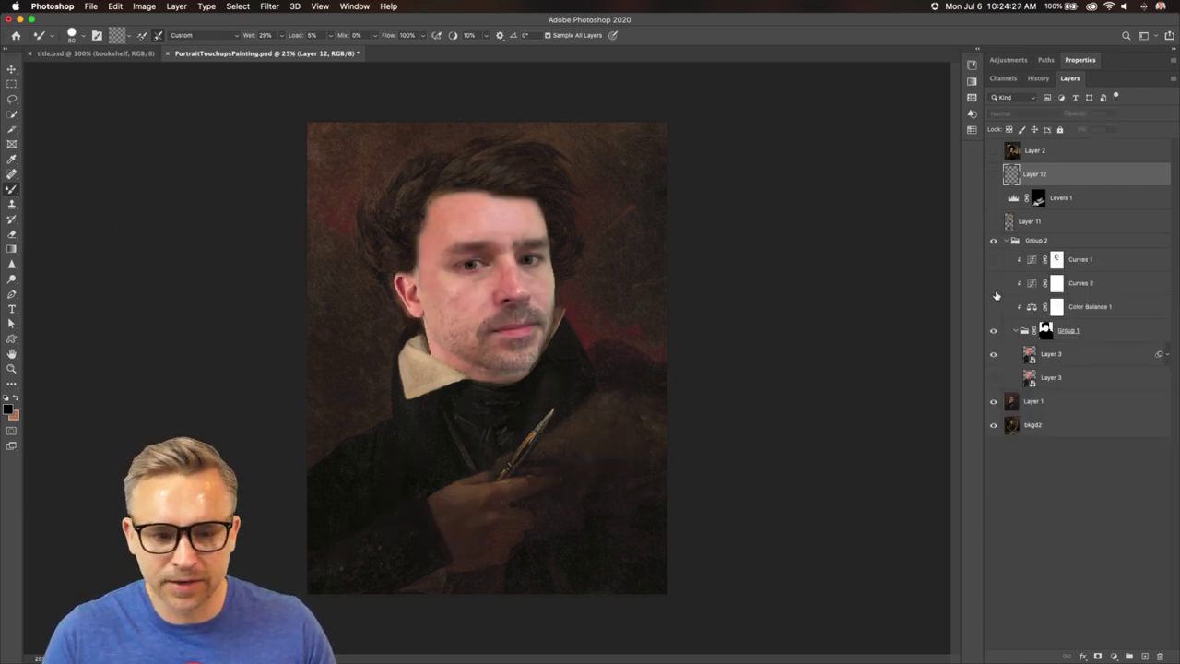
pyautogui.click(992, 221)
pyautogui.click(993, 197)
pyautogui.click(993, 176)
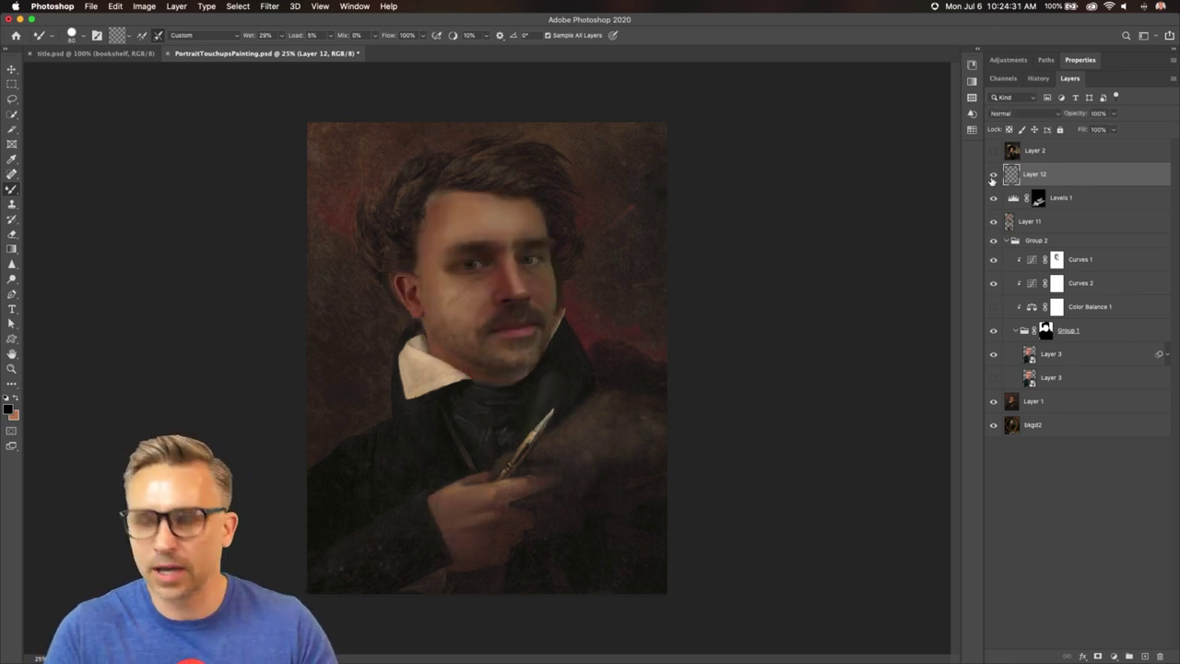
# At 50% zoom, blend the jaw, cheek and forehead skin with a 100 brush
pyautogui.press('super+equal')
pyautogui.moveTo(360, 276); pyautogui.dragTo(413, 376)
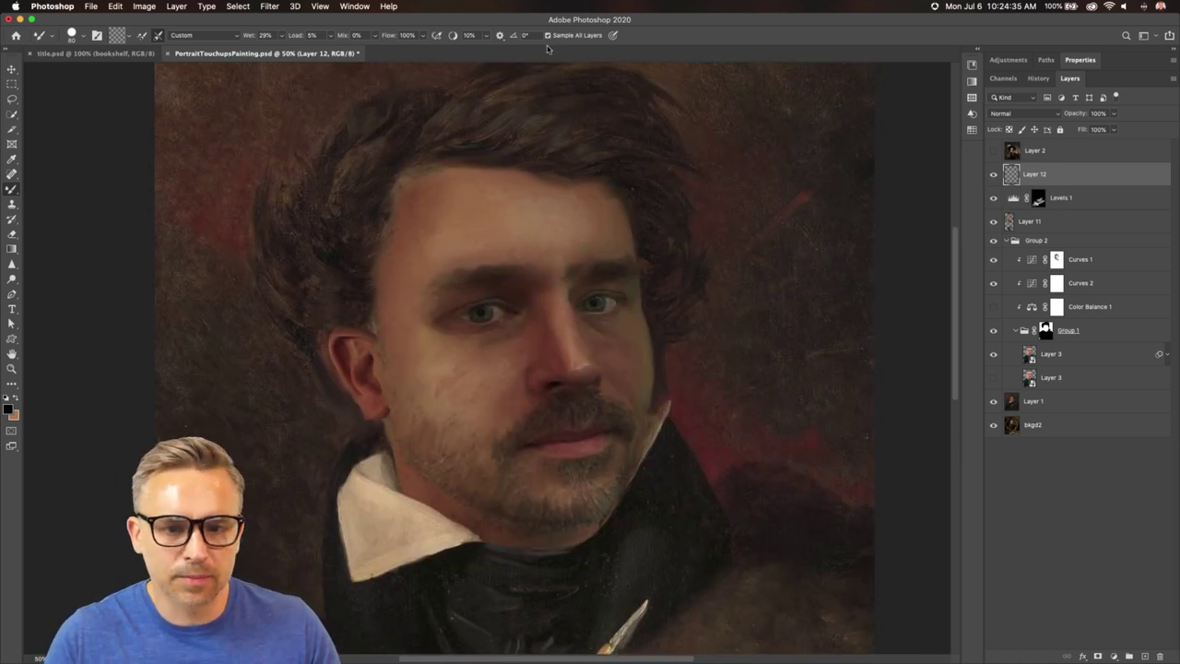
pyautogui.moveTo(421, 448)
pyautogui.mouseDown()
pyautogui.moveTo(439, 469)
pyautogui.moveTo(374, 409)
pyautogui.moveTo(374, 371)
pyautogui.mouseUp()
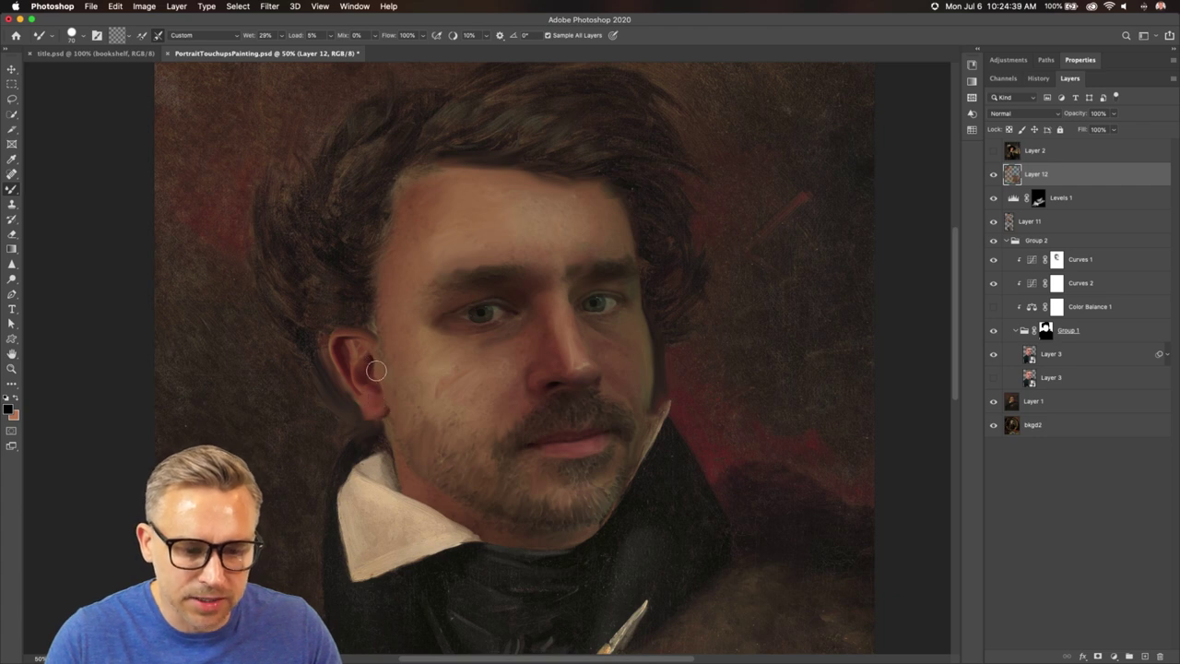
pyautogui.click(992, 223)
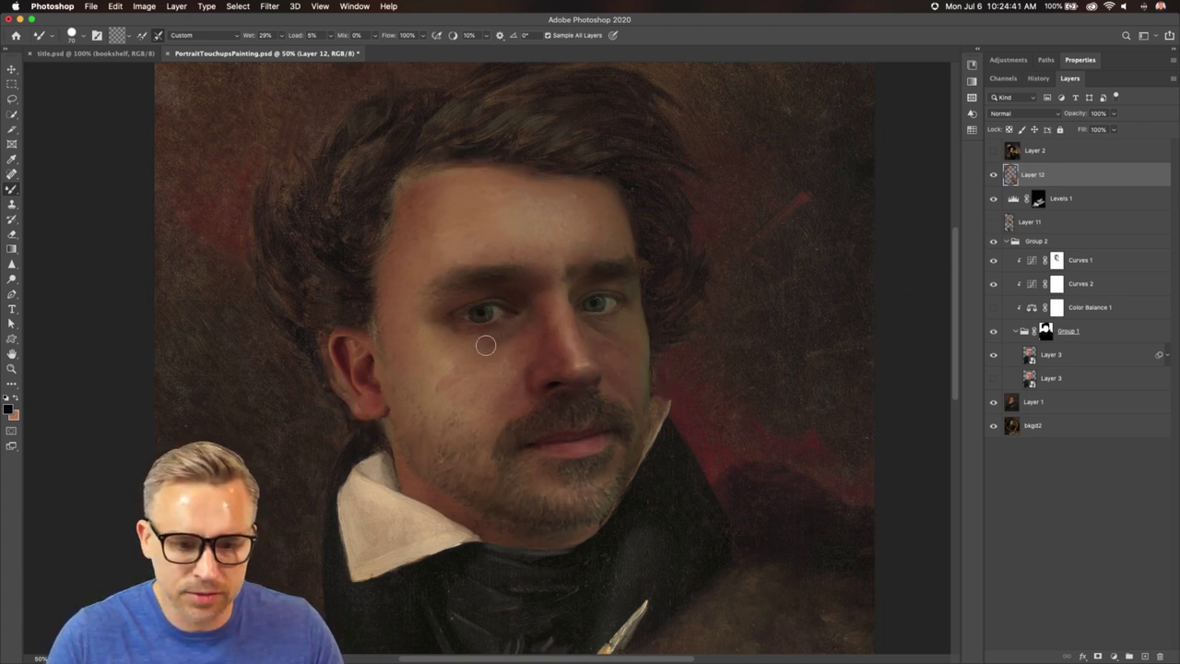
pyautogui.moveTo(466, 379)
pyautogui.mouseDown()
pyautogui.moveTo(439, 369)
pyautogui.moveTo(424, 396)
pyautogui.moveTo(475, 394)
pyautogui.moveTo(514, 365)
pyautogui.mouseUp()
pyautogui.press(']')
pyautogui.press(']')
pyautogui.press(']')
pyautogui.moveTo(490, 217); pyautogui.dragTo(448, 190)
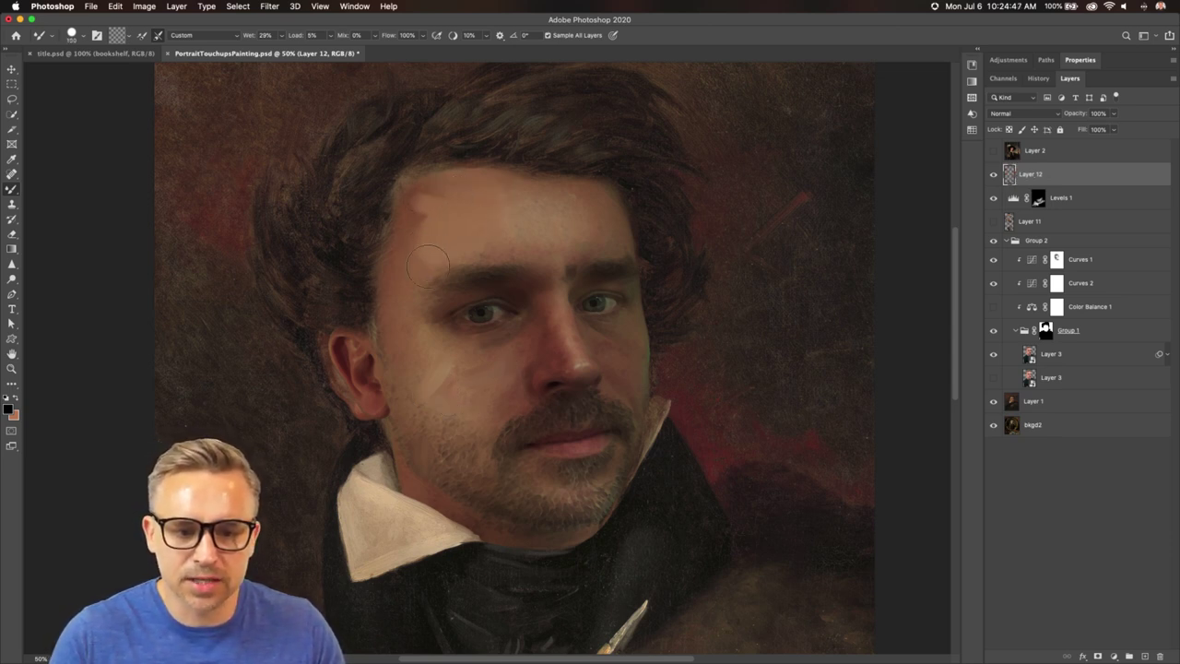
pyautogui.moveTo(523, 231)
pyautogui.mouseDown()
pyautogui.moveTo(517, 197)
pyautogui.moveTo(558, 208)
pyautogui.mouseUp()
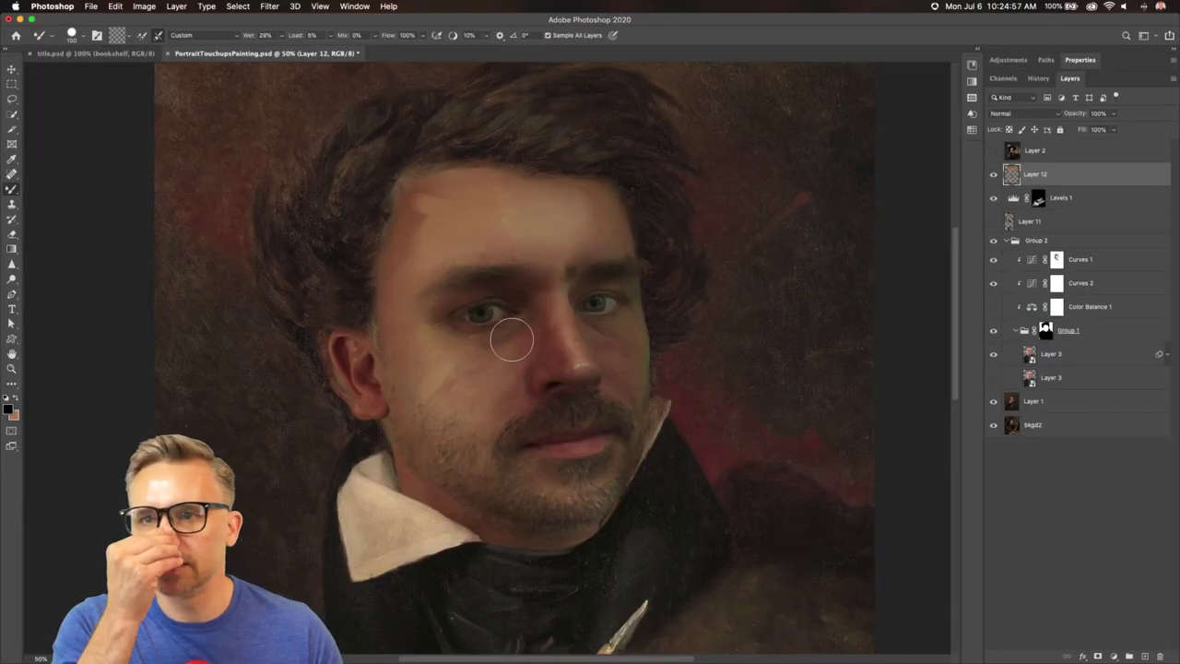
# Quick-export the painting as PortraitTouchupsPainting.jpg to the Desktop, then minimize Photoshop
pyautogui.click(89, 5)
pyautogui.moveTo(166, 166)
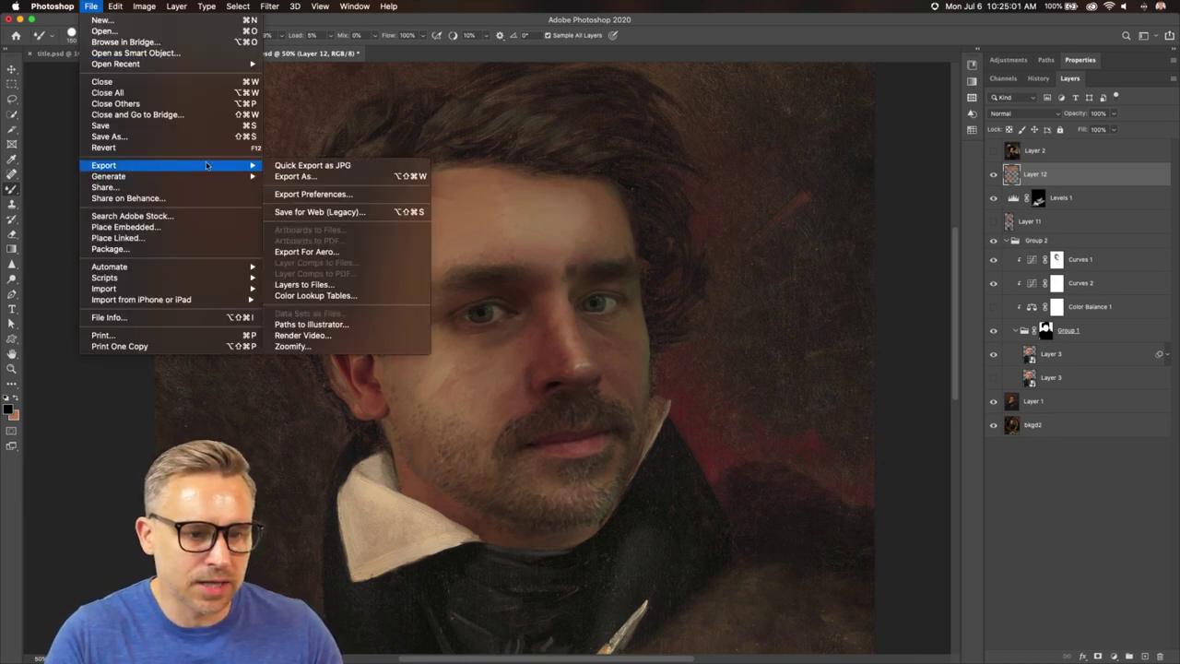
pyautogui.click(289, 166)
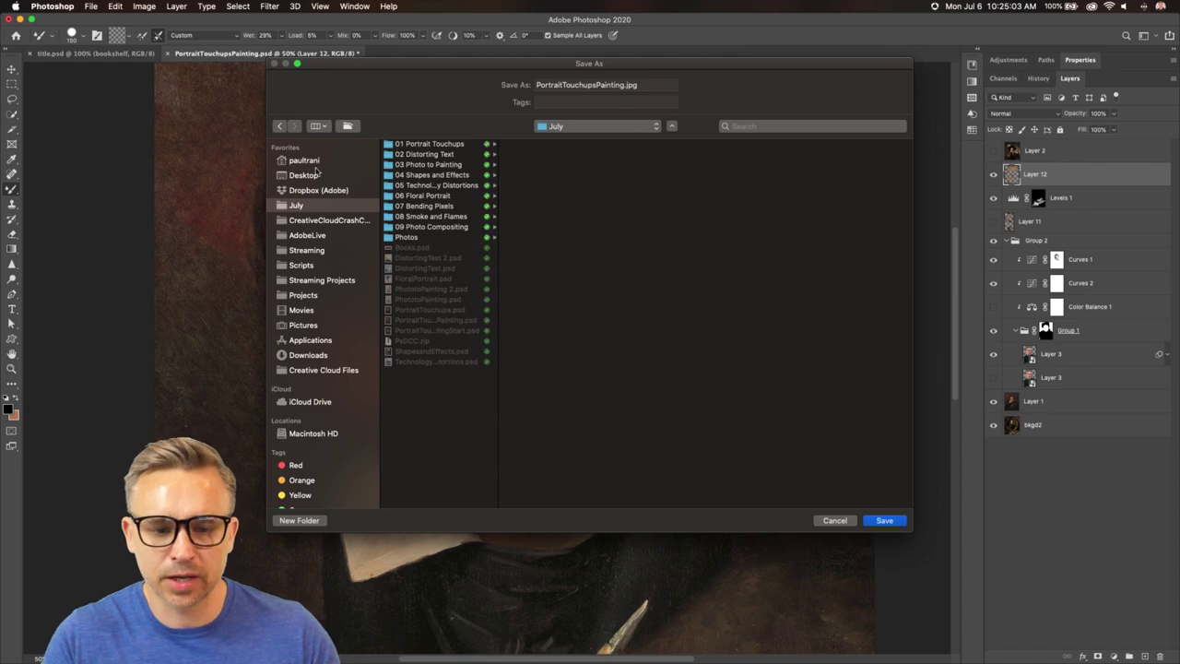
pyautogui.click(290, 176)
pyautogui.press('Return')
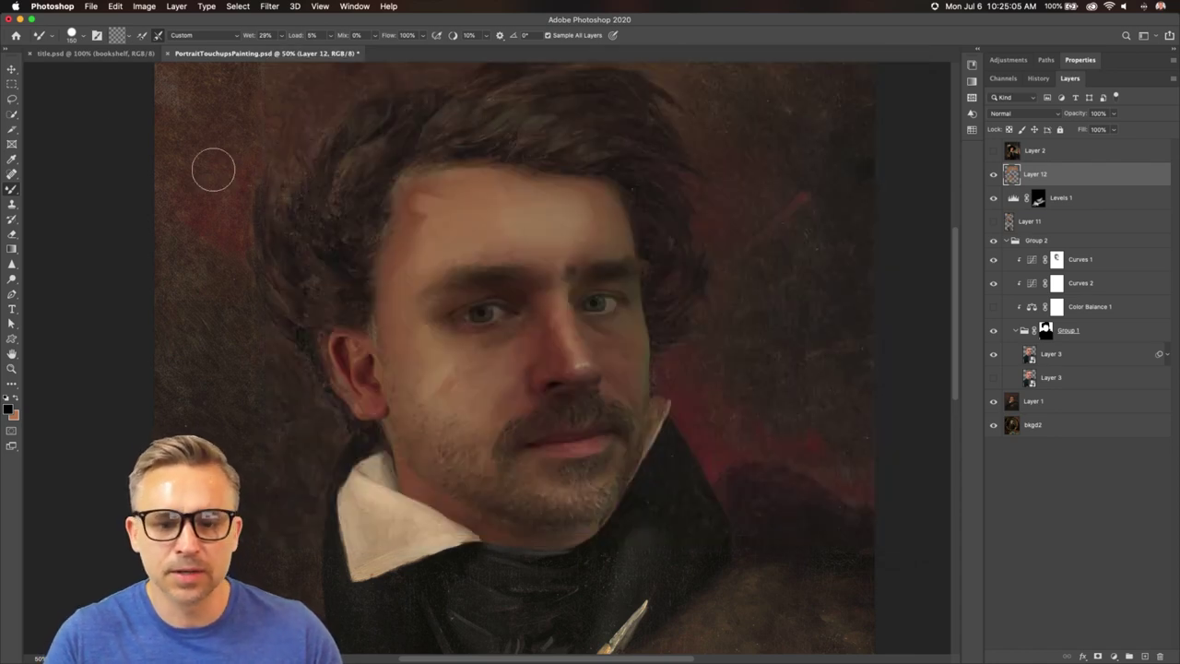
pyautogui.click(21, 19)
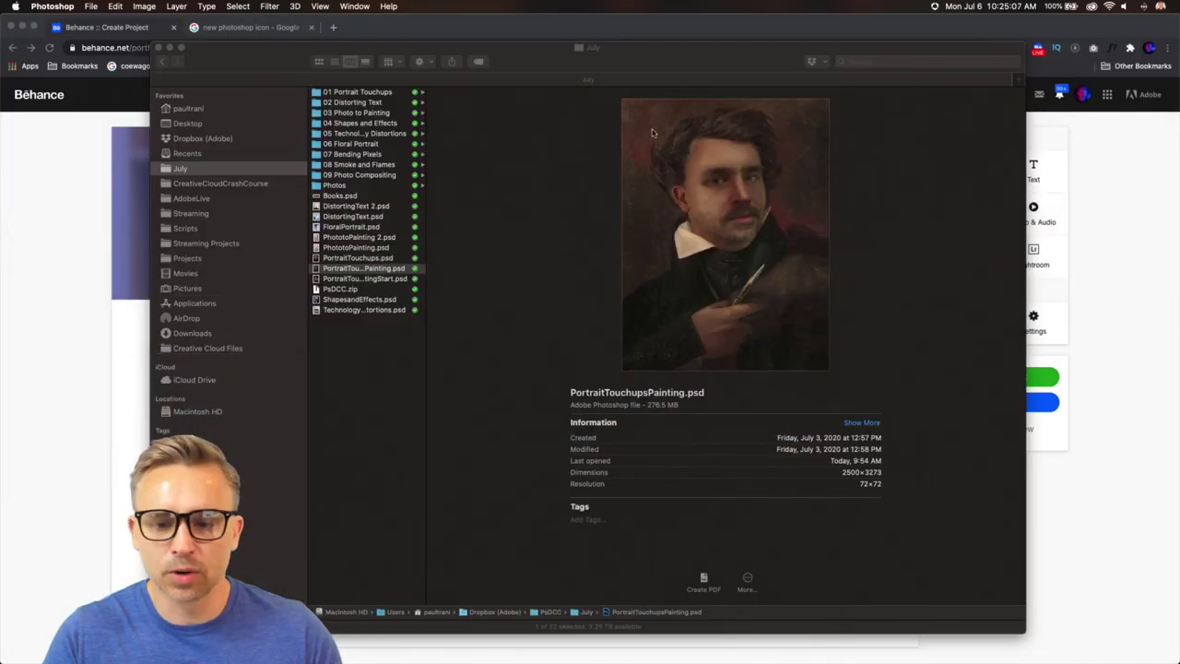
# Upload PortraitTouchupsPainting.jpg from the Desktop into the Behance project below the description
pyautogui.click(1120, 283)
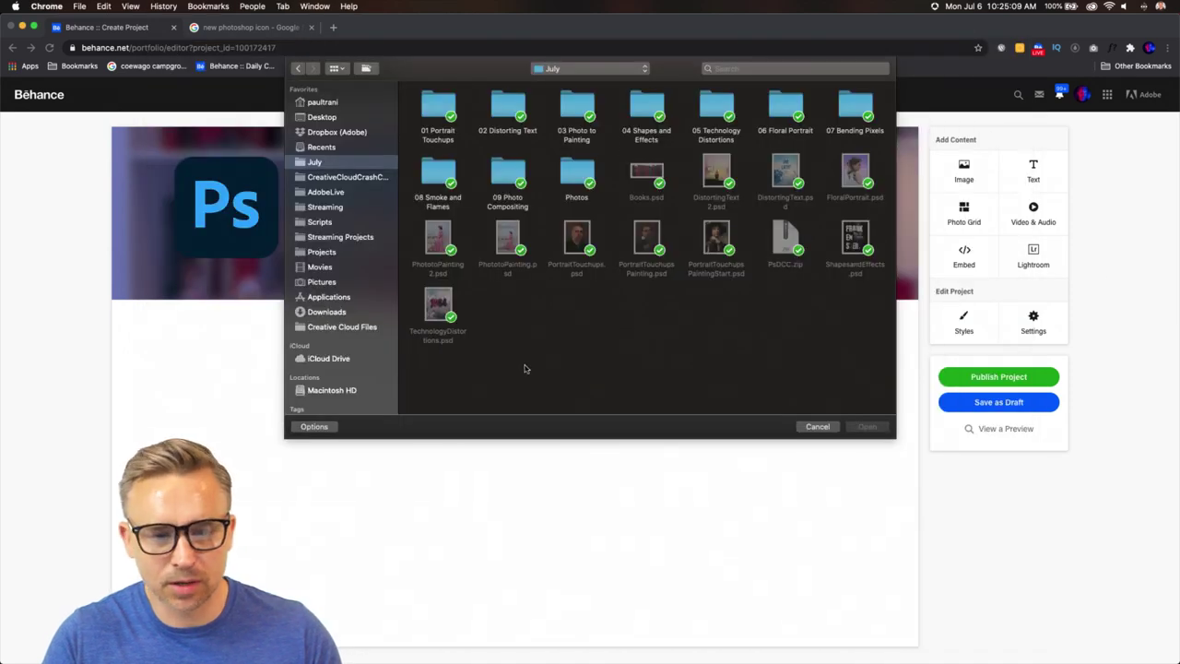
pyautogui.click(318, 117)
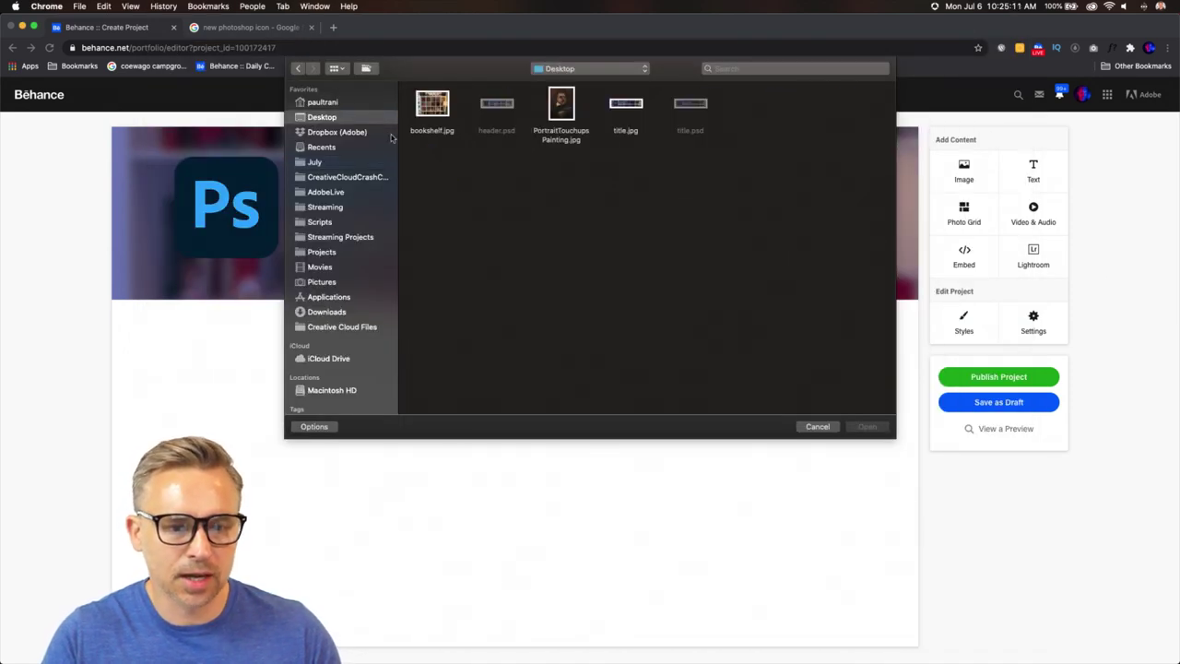
pyautogui.click(551, 112)
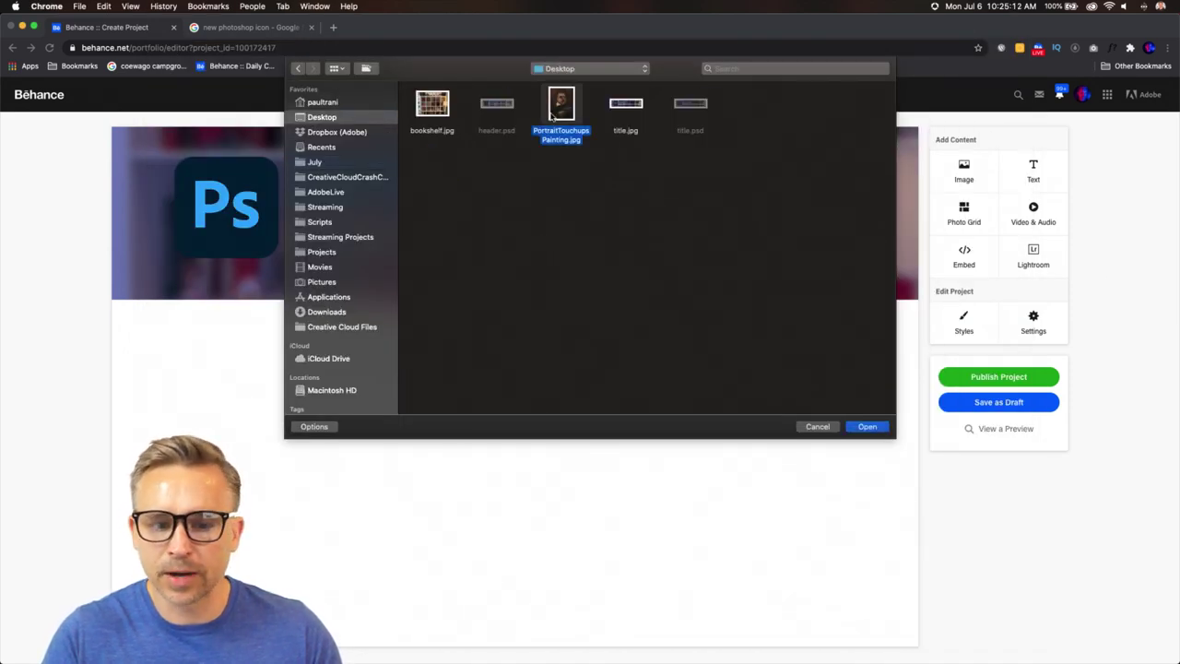
pyautogui.click(867, 427)
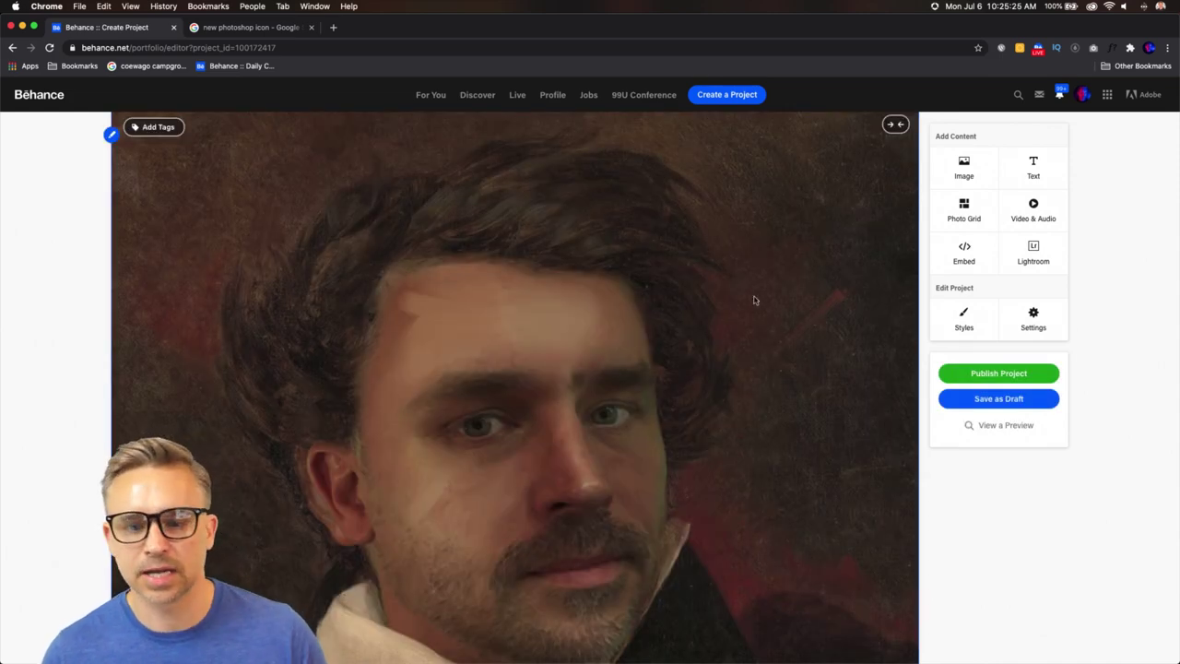
pyautogui.scroll(-5, 574, 343)
pyautogui.scroll(6, 574, 343)
pyautogui.scroll(3, 574, 343)
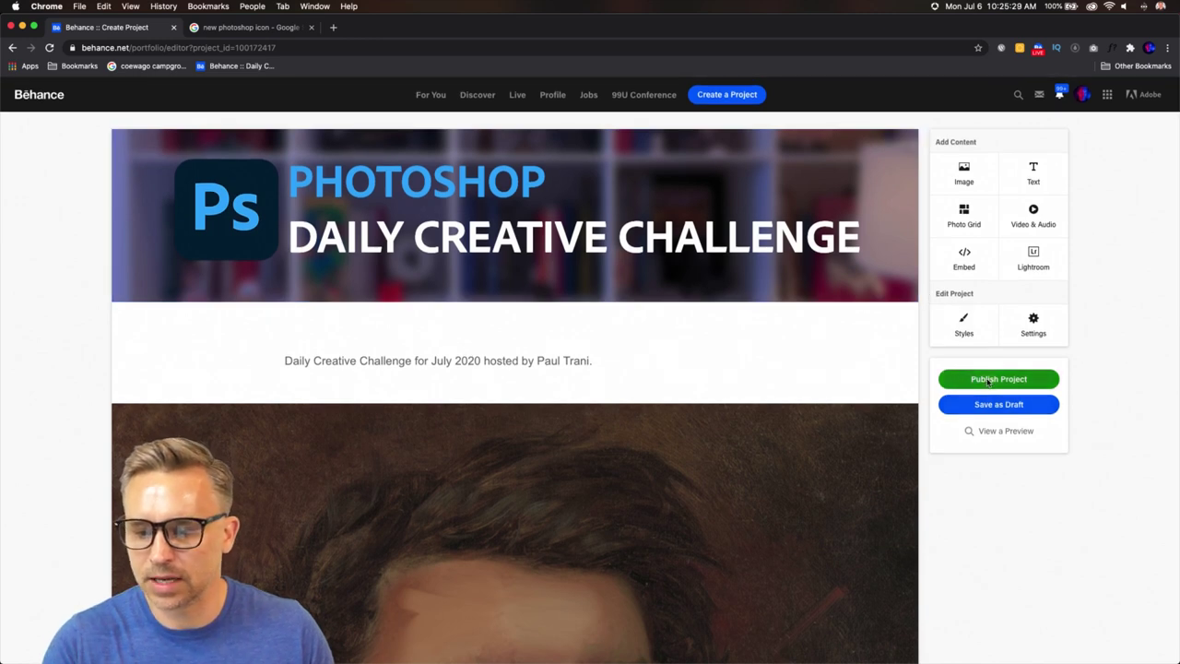
# Publish the project, then select and copy its share URL
pyautogui.click(988, 381)
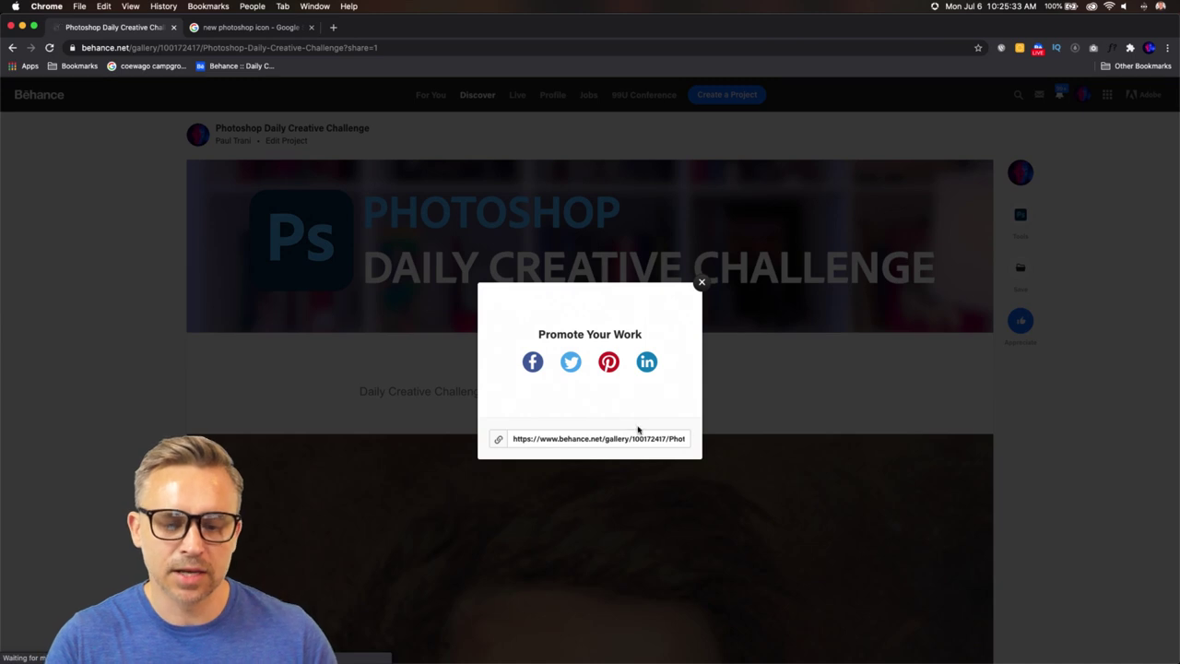
pyautogui.click(564, 439)
pyautogui.press('super+c')
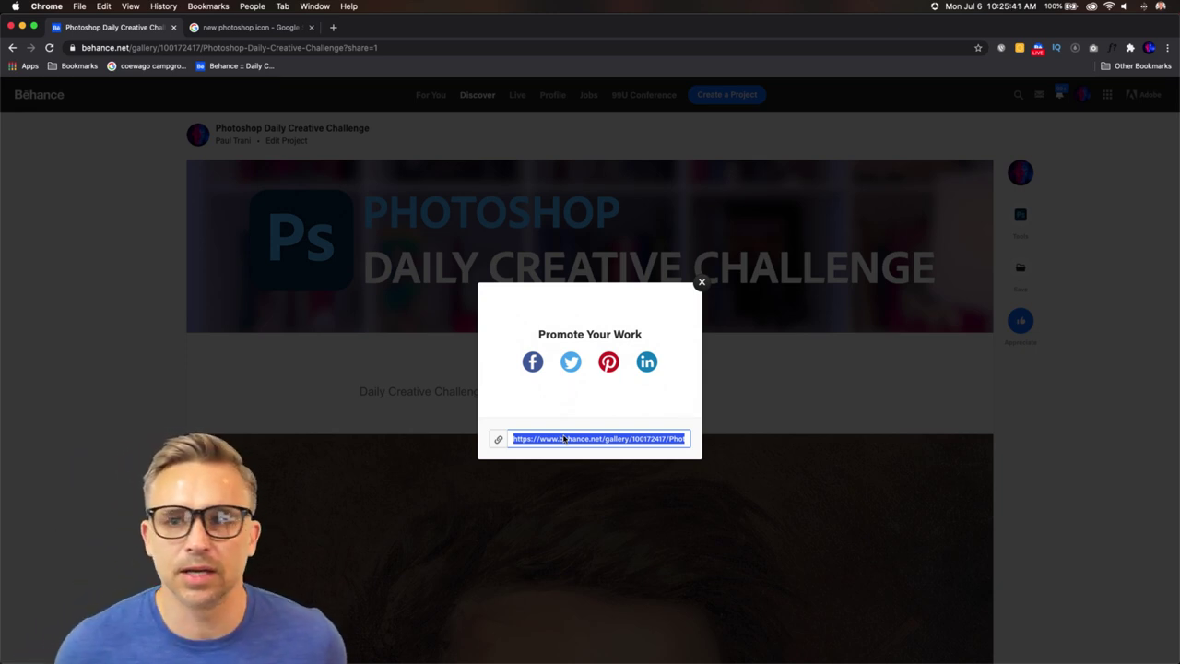
# Close the Promote Your Work dialog and scroll down the published gallery page
pyautogui.click(701, 282)
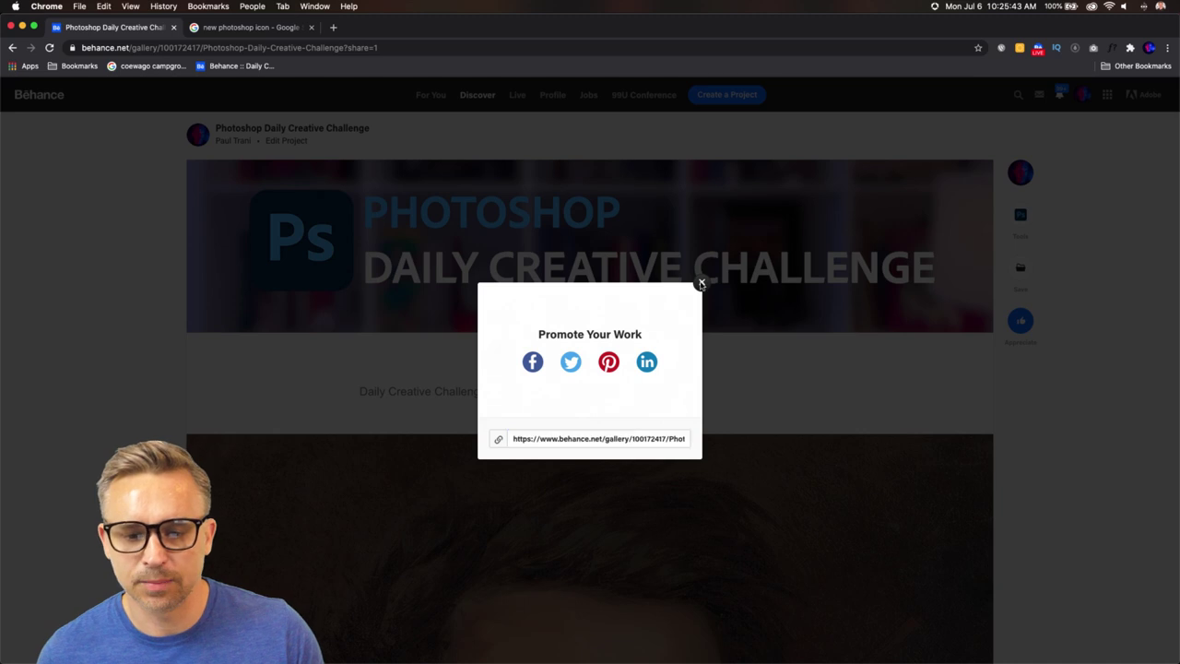
pyautogui.scroll(-3, 726, 453)
pyautogui.scroll(-5, 726, 454)
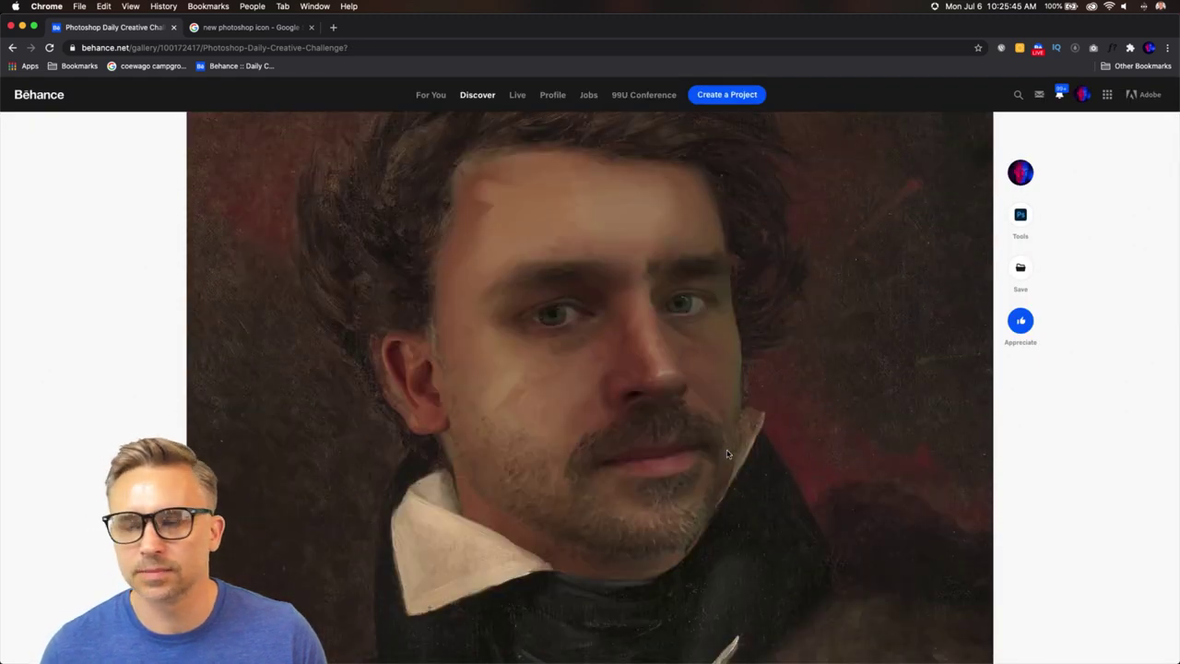
pyautogui.moveTo(55, 657)
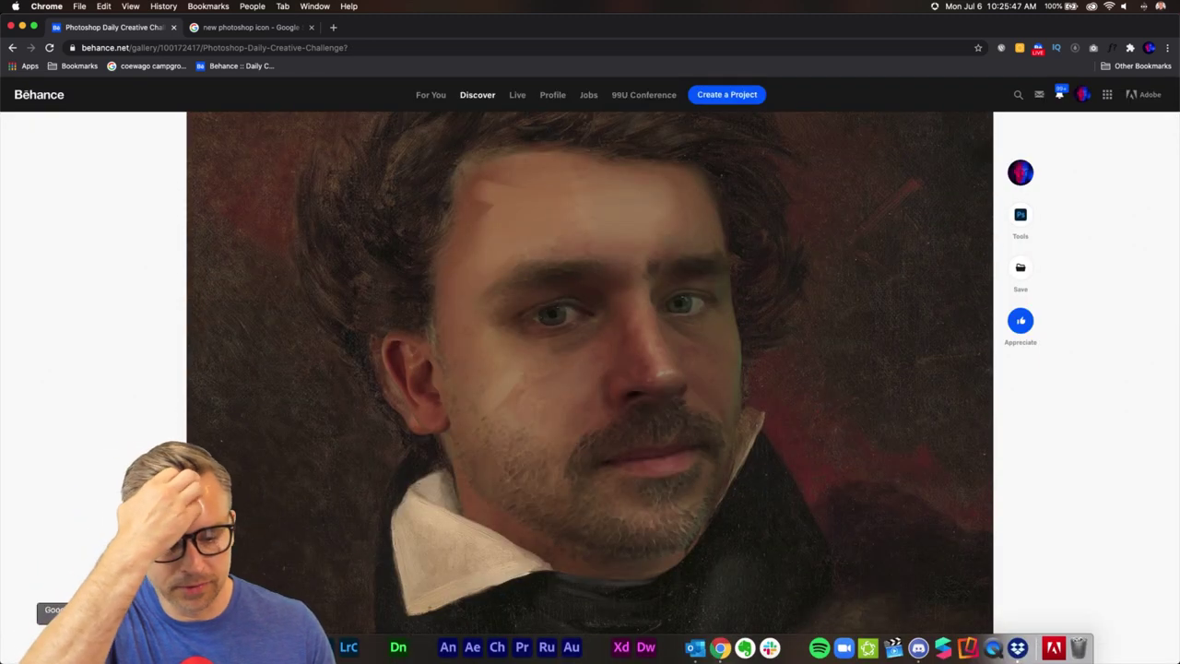